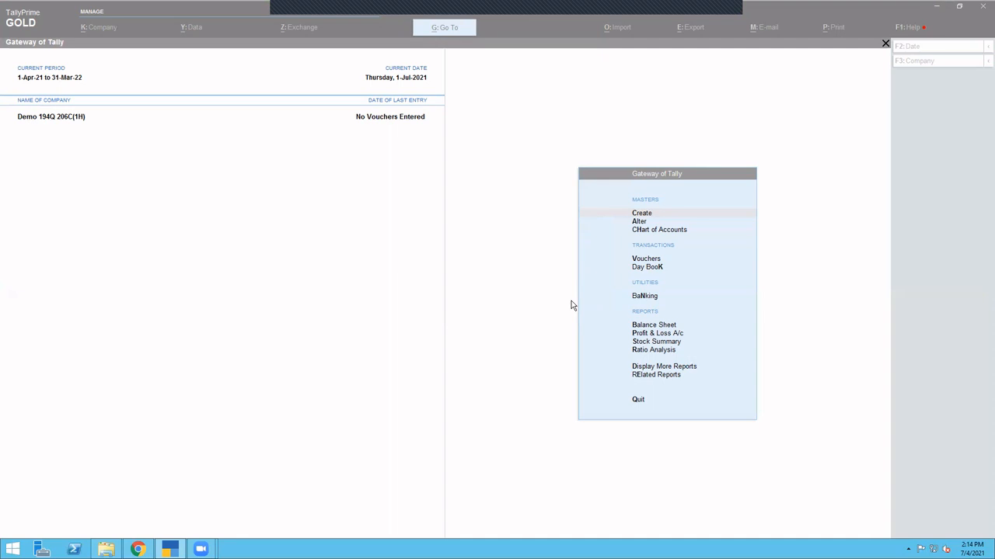
Accept the TDL add-on features with Section 194Q calculation and company turnover above 10 Cr both set to Yes.
left_click(900, 30)
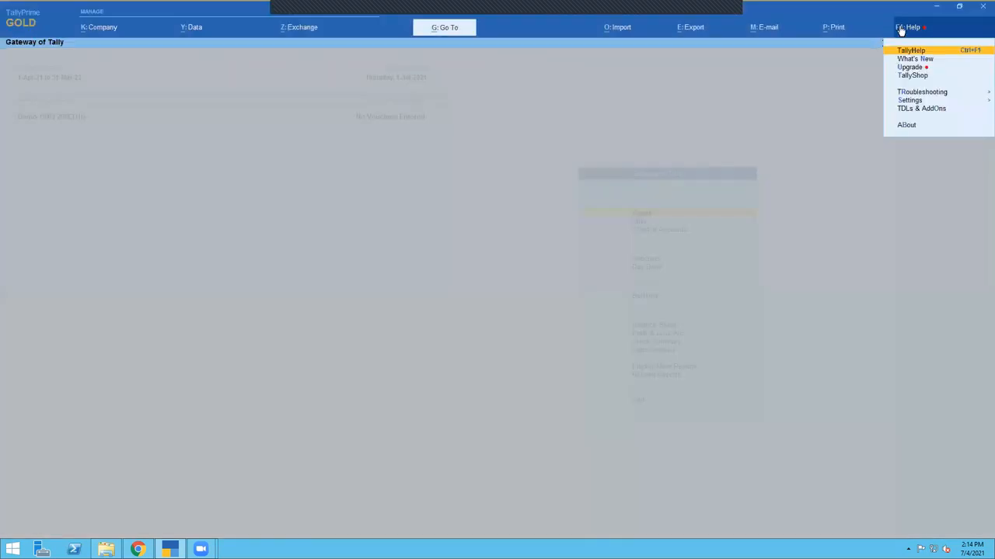
left_click(924, 109)
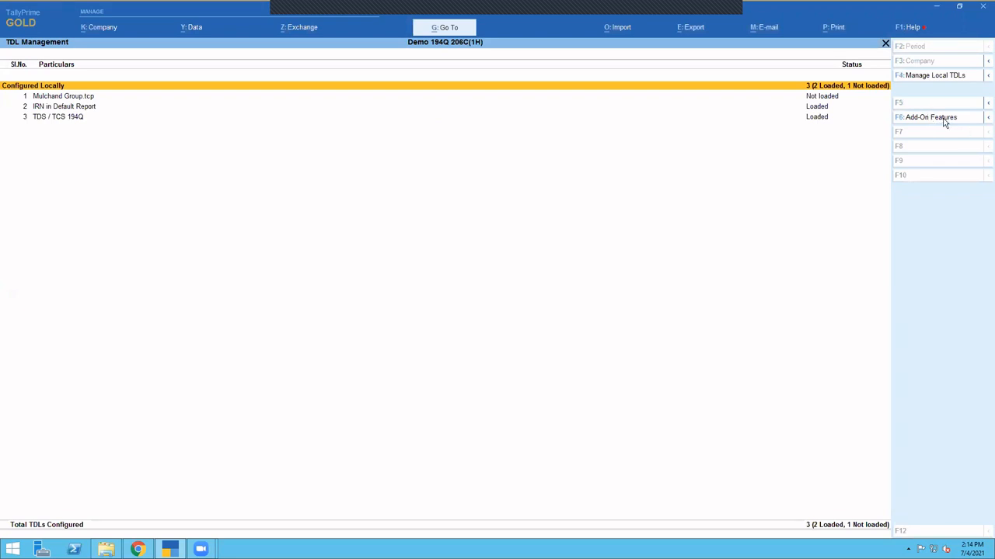
left_click(942, 119)
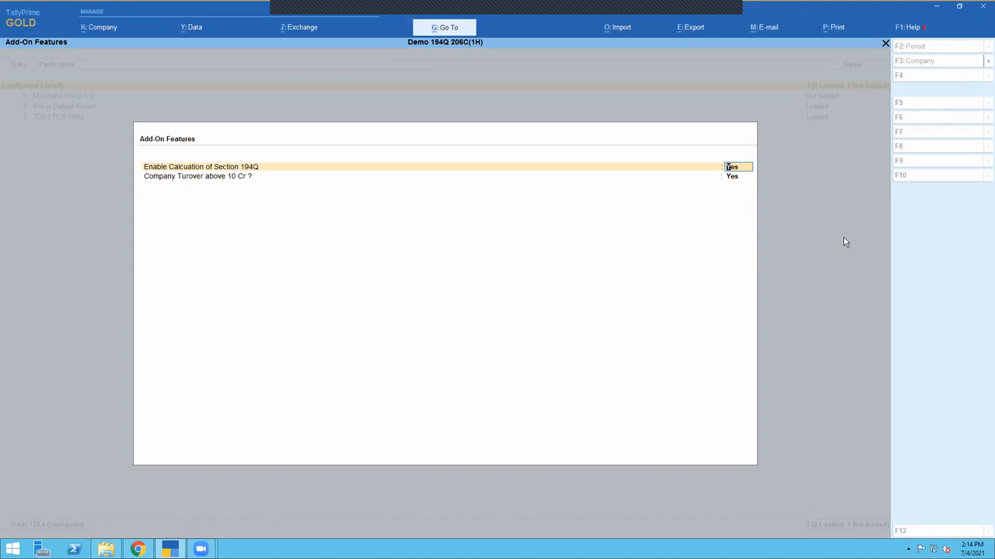
key("Return")
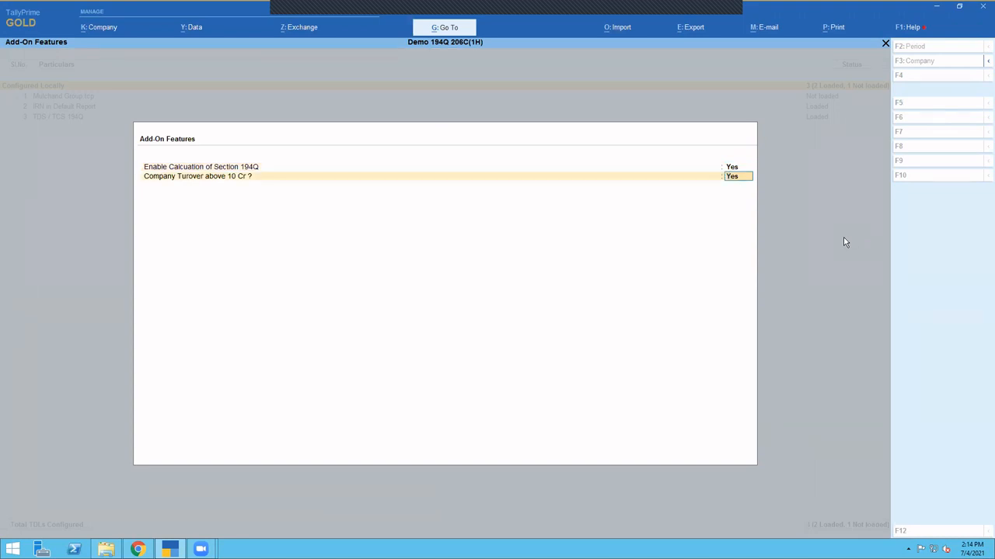
key("Return")
key("Return")
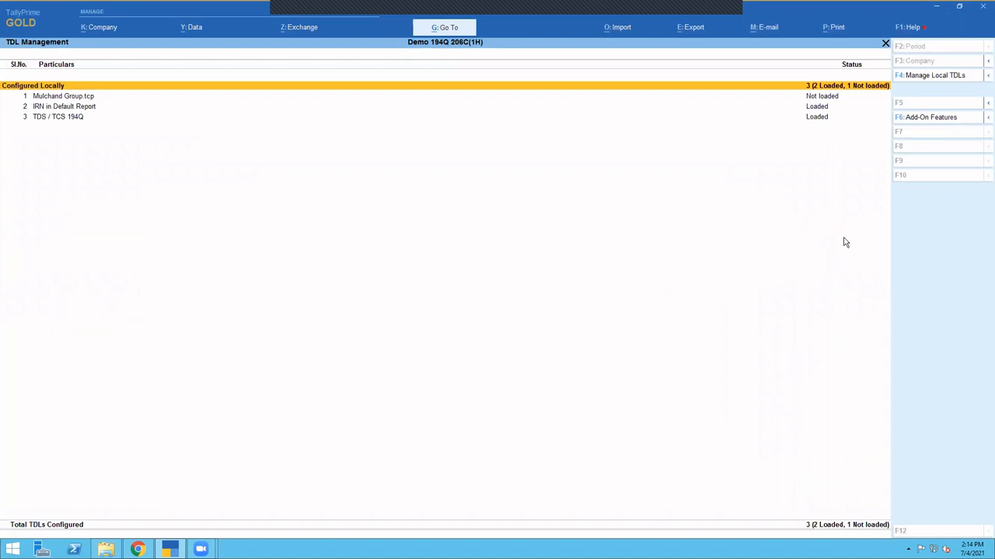
key("Escape")
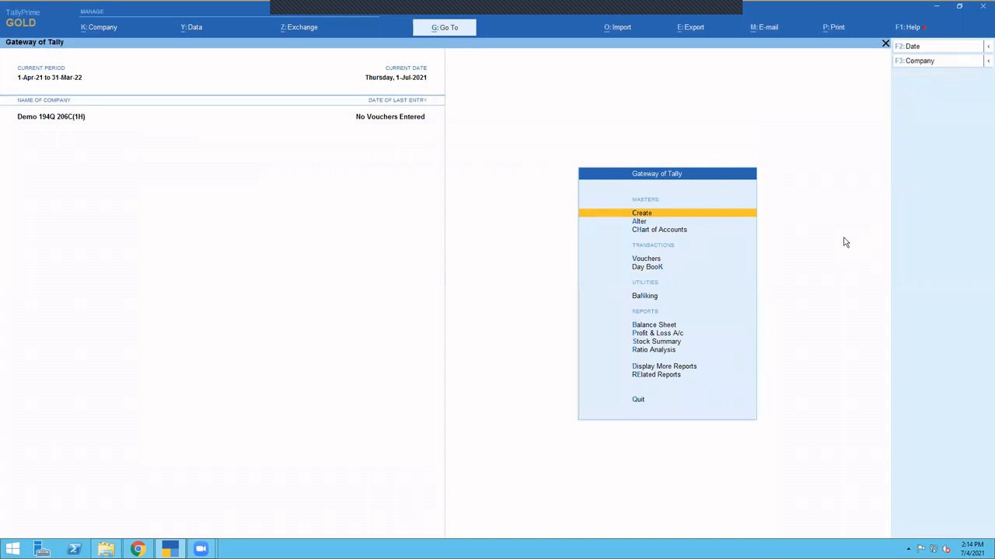
View the 194Q / 206C(1H) party details for the Sundry Debtors group, showing all parties instead of only pending ones.
key("Down")
key("Down")
key("Down")
key("Down")
key("Down")
key("Down")
key("Down")
key("Down")
key("Down")
key("Down")
key("Down")
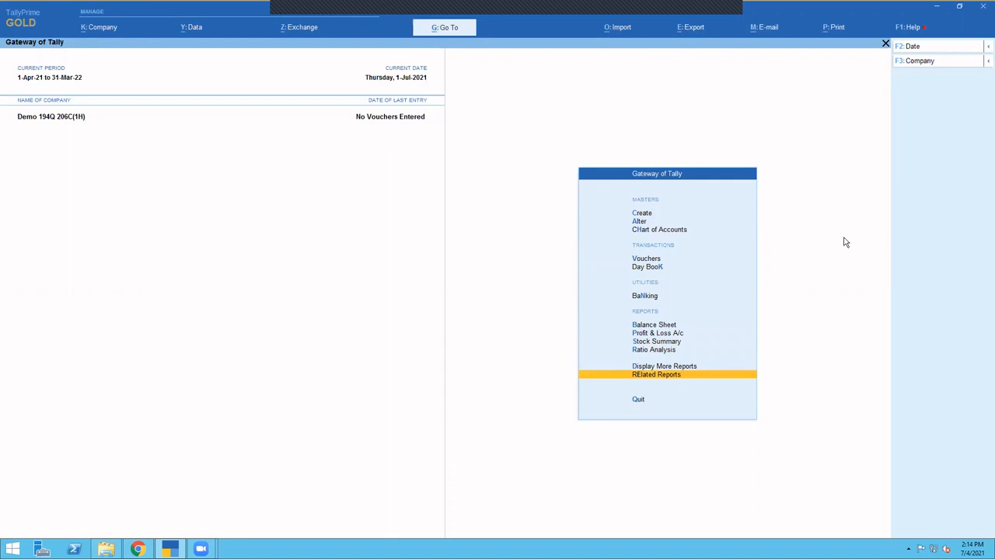
key("Return")
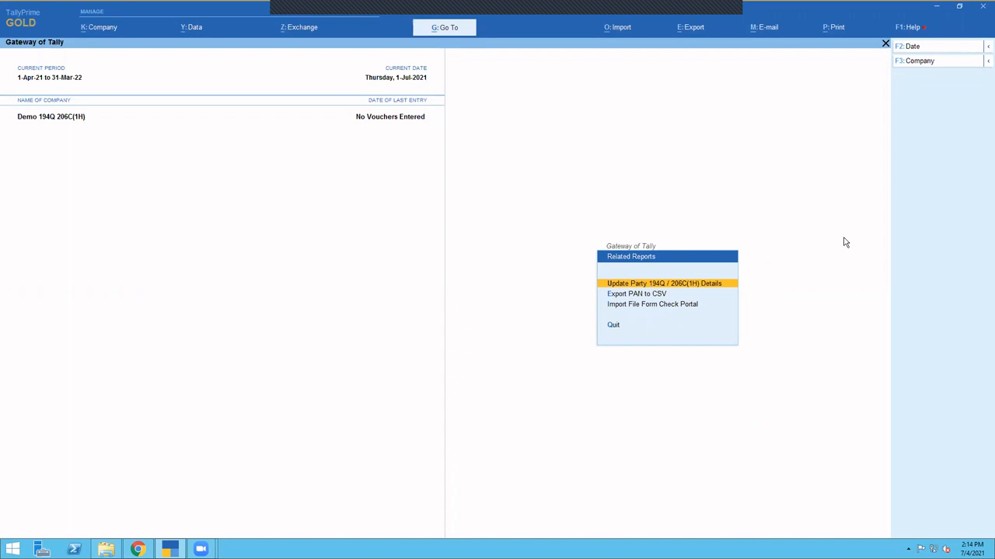
key("Return")
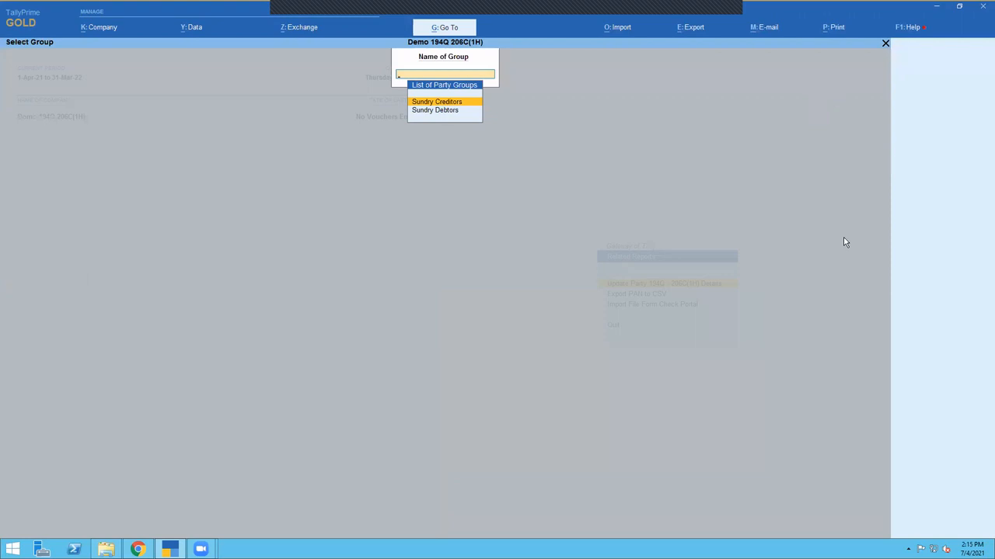
key("Down")
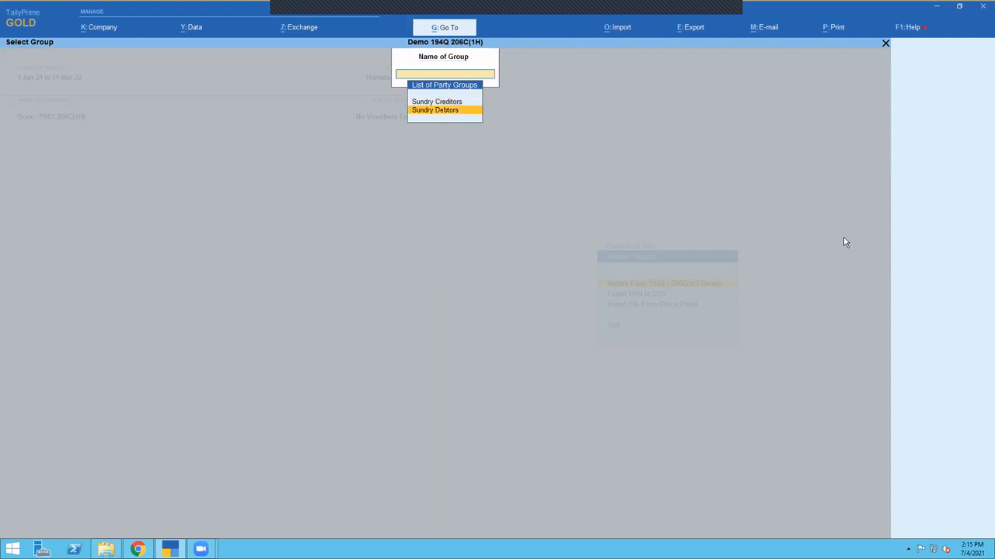
key("Return")
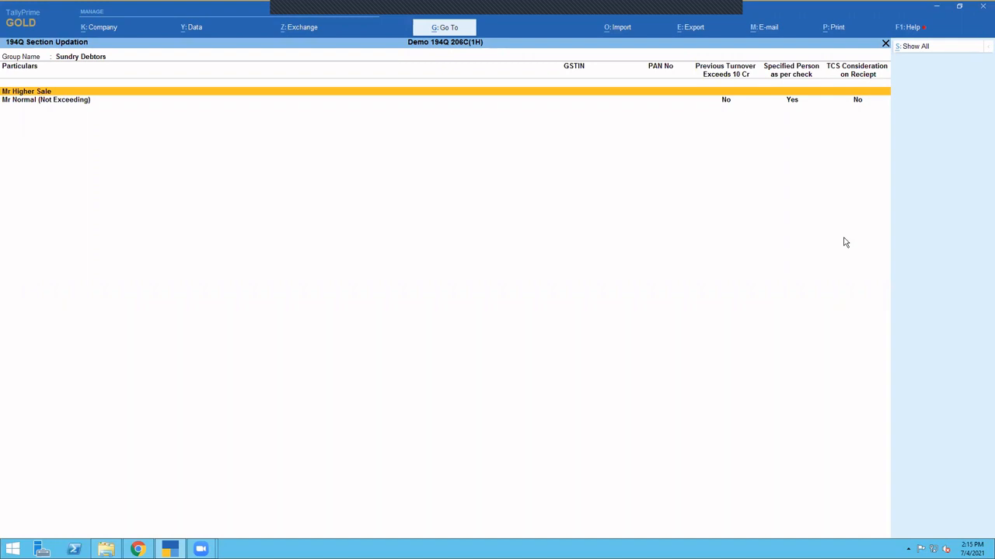
left_click(913, 48)
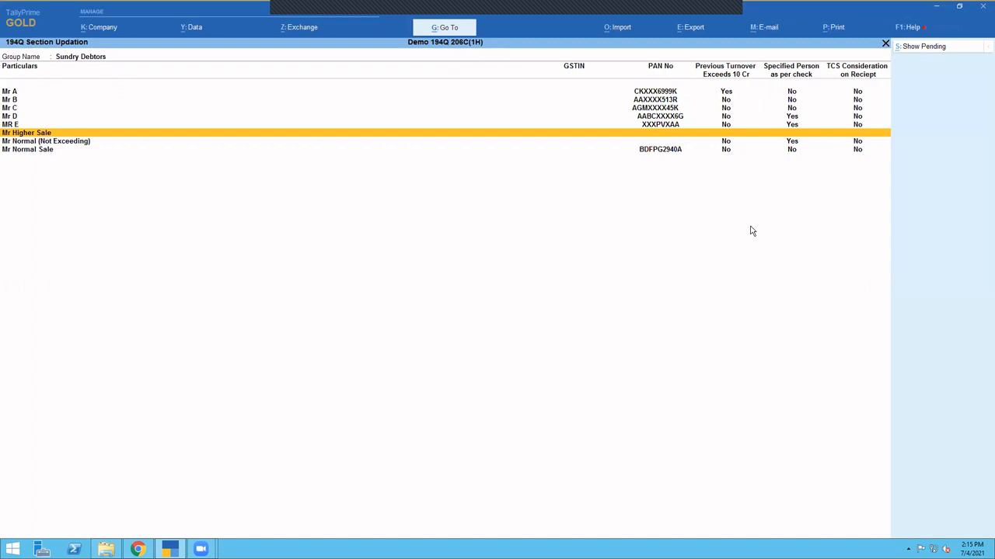
key("Escape")
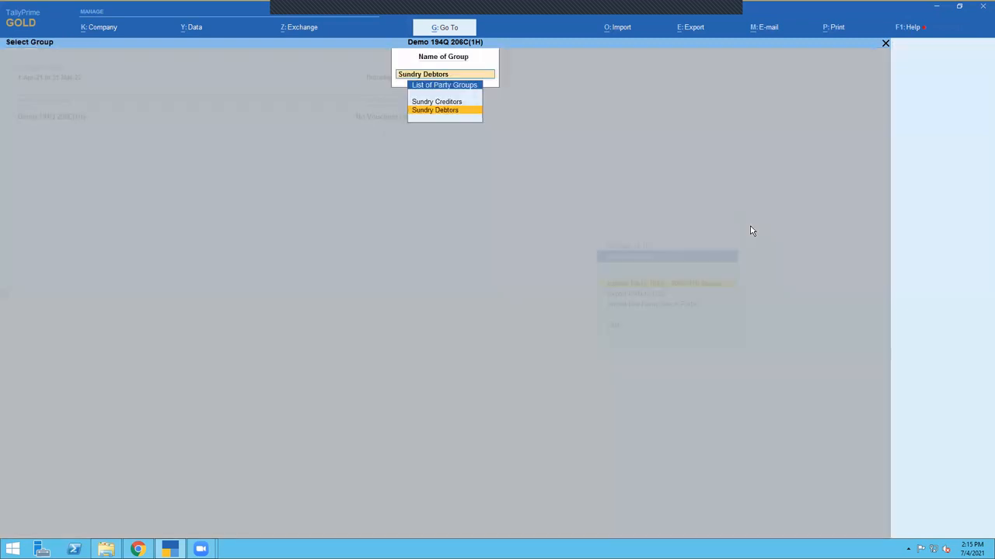
View the 194Q / 206C(1H) party details for the Sundry Creditors group with all parties shown.
key("Up")
key("Return")
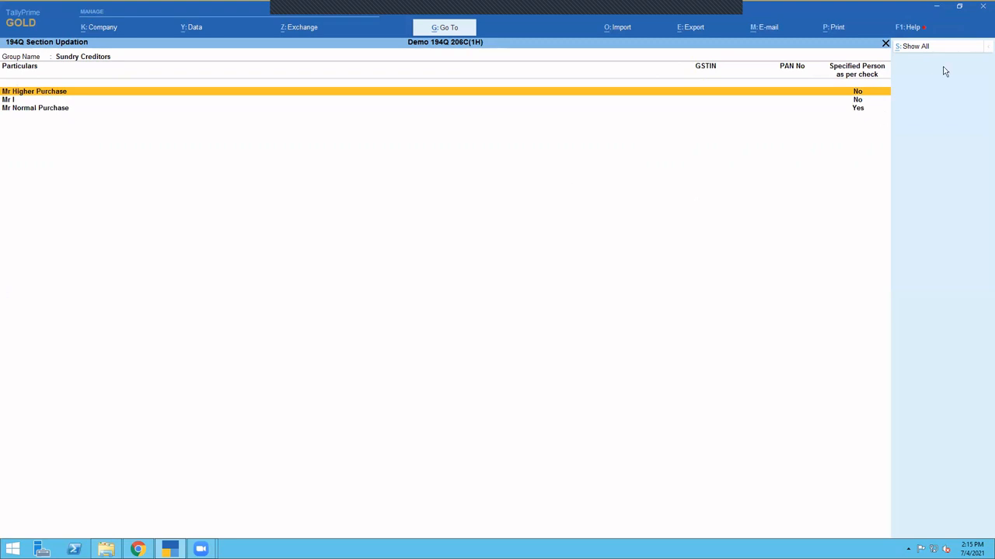
left_click(921, 51)
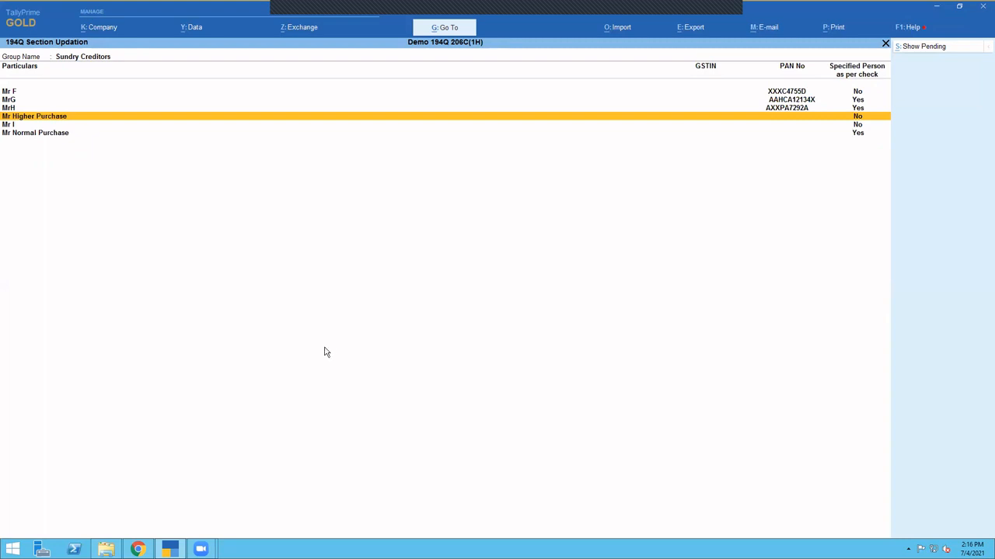
key("Escape")
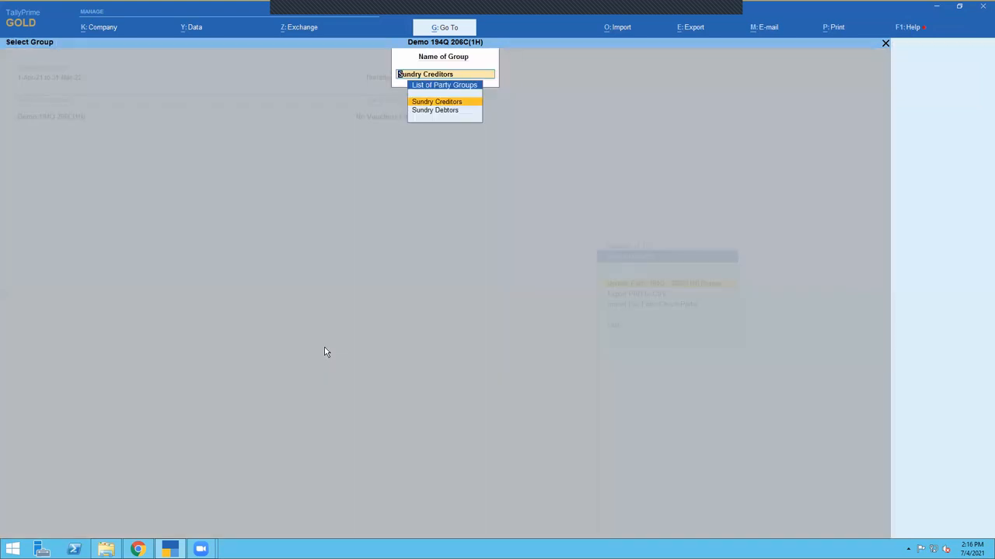
key("Escape")
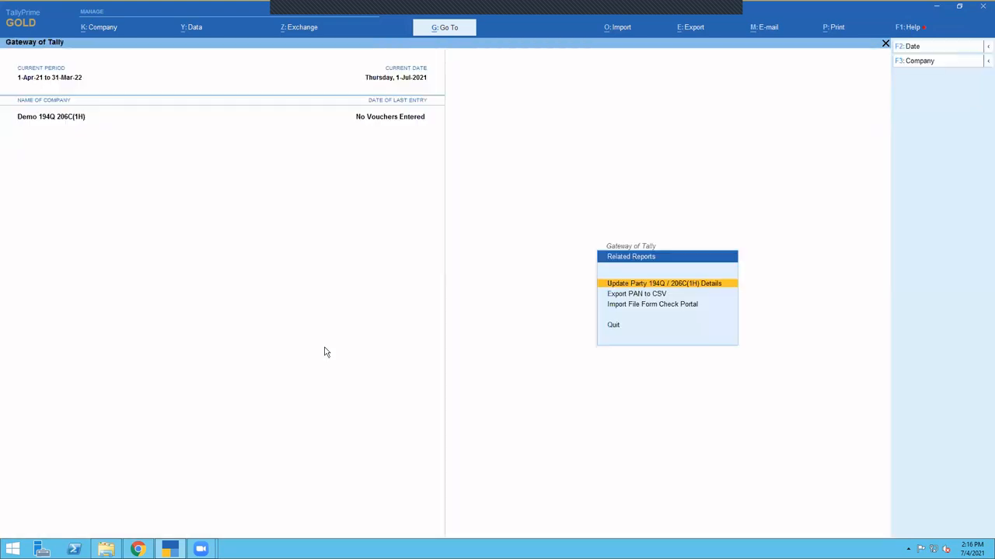
Review the party list for exporting PANs to CSV for the Sundry Debtors group, without exporting it.
key("Down")
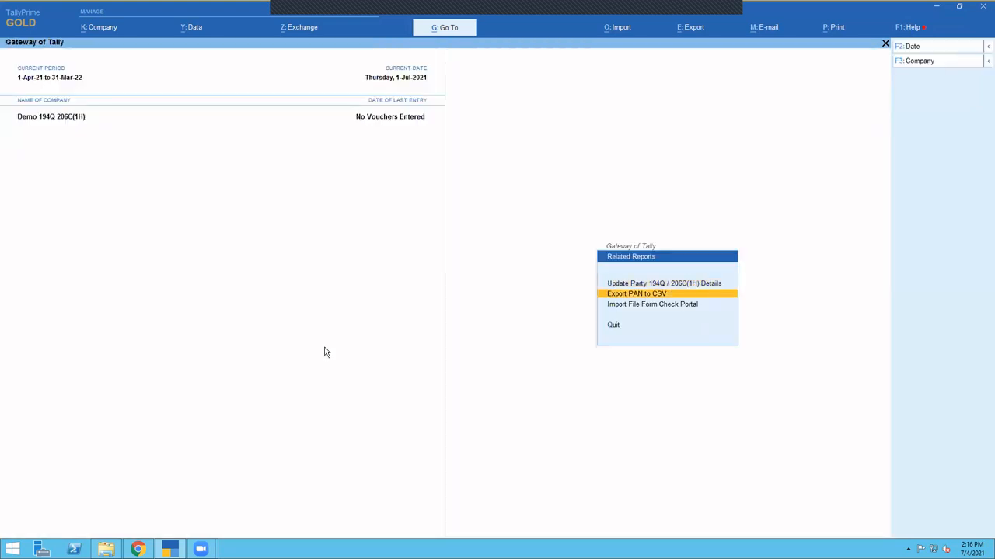
key("Return")
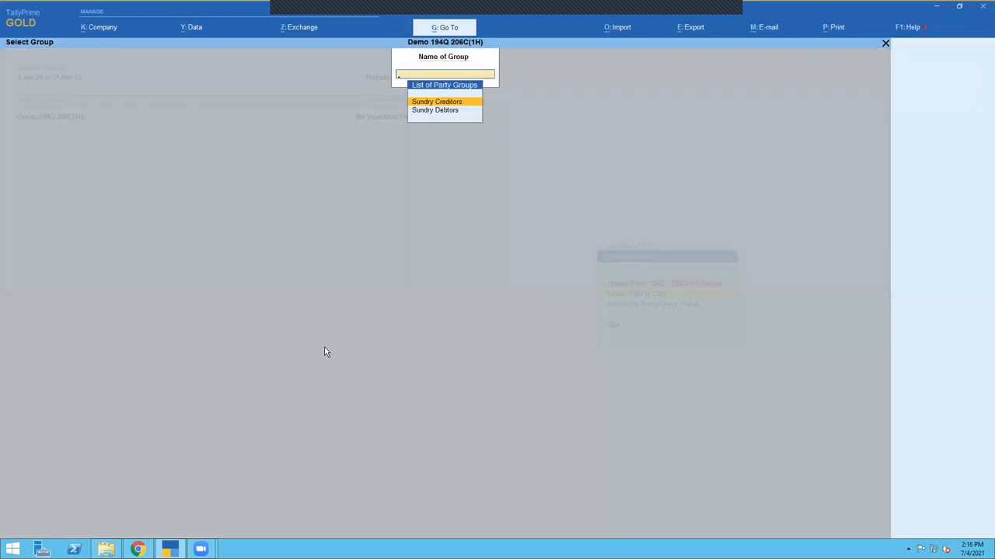
key("Down")
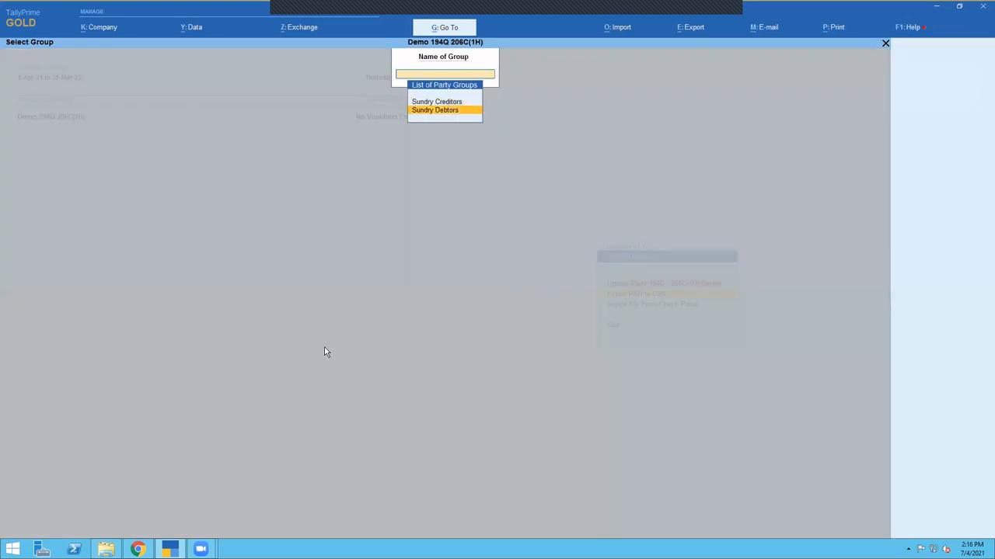
key("Return")
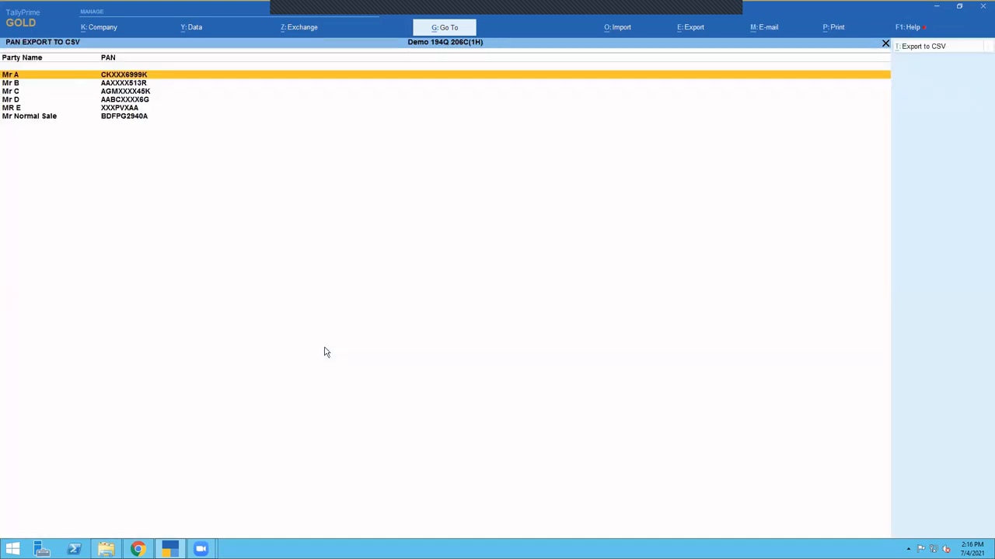
key("Down")
key("Down")
key("Down")
key("Down")
key("Down")
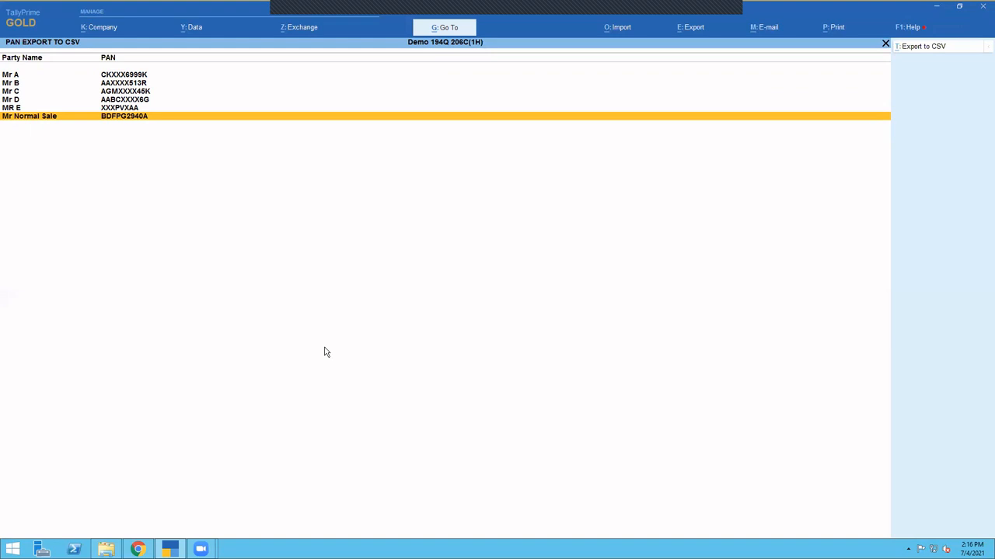
key("Escape")
key("Escape")
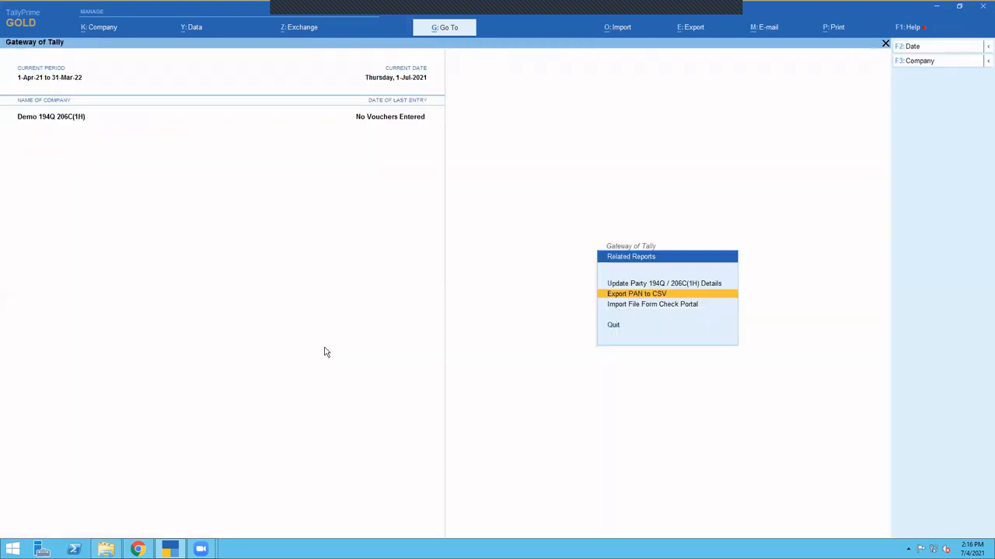
Look at the settings for importing check portal details from an Excel file, and leave without importing.
key("Down")
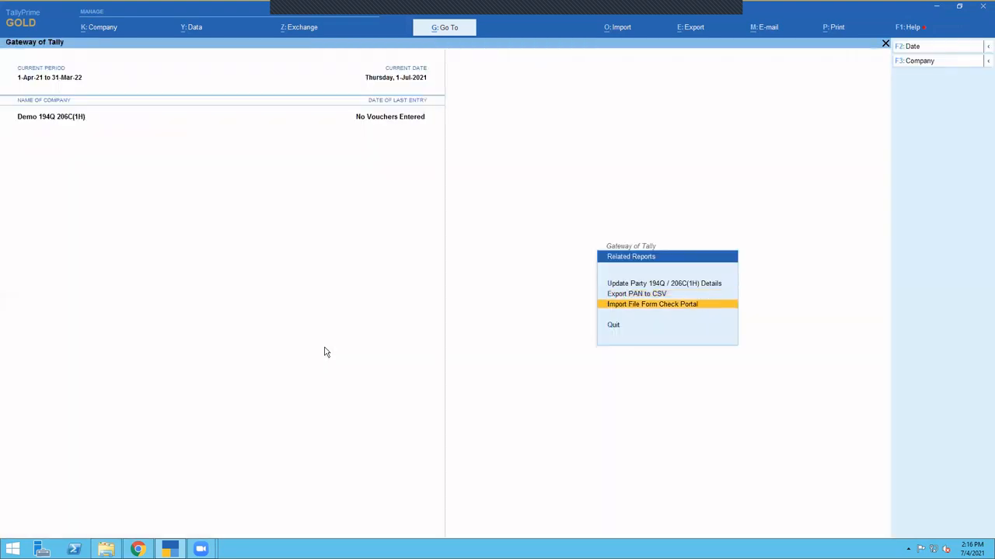
key("Return")
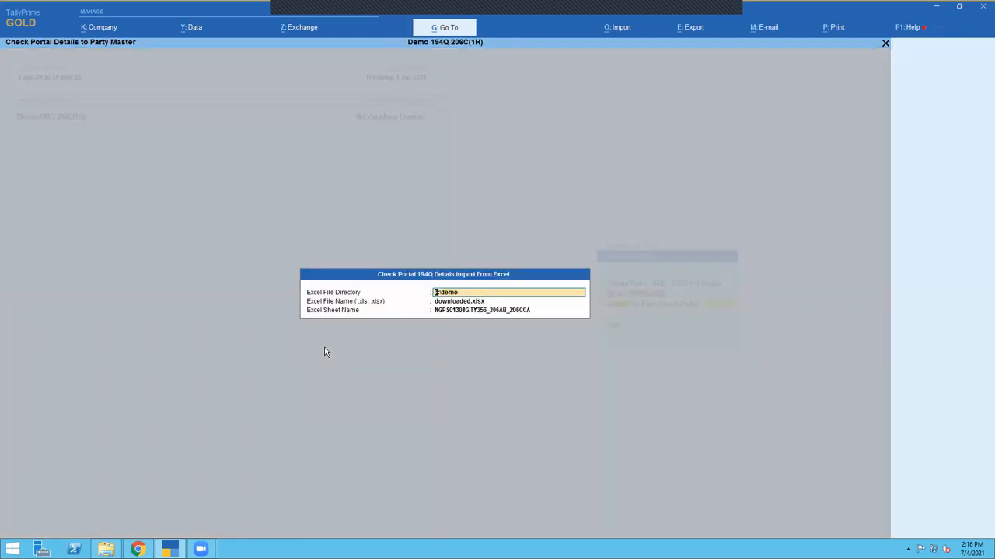
key("Escape")
key("Escape")
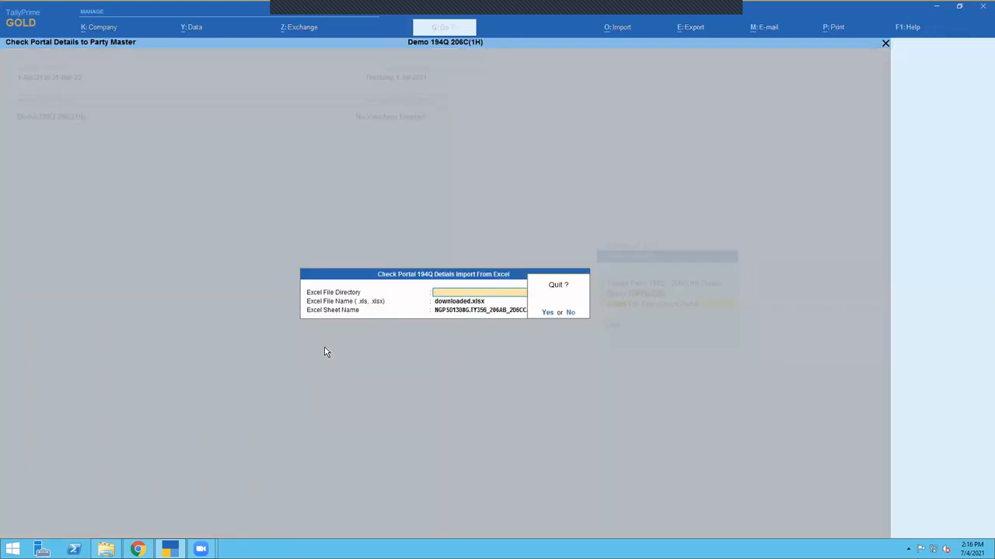
key("Return")
Recheck the full Sundry Creditors list in the 194Q / 206C(1H) party details, going through the specified-person status of the parties.
key("Up")
key("Up")
key("Return")
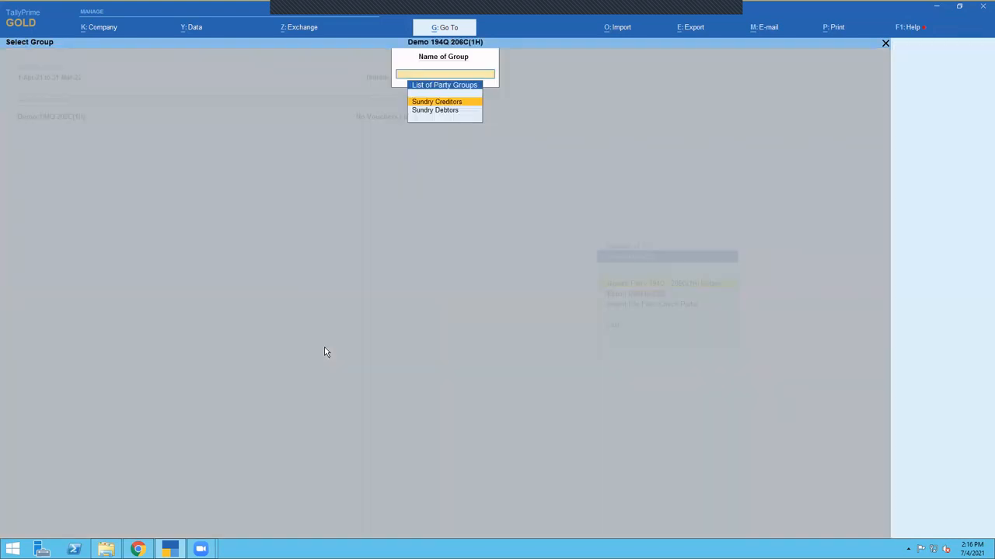
key("Return")
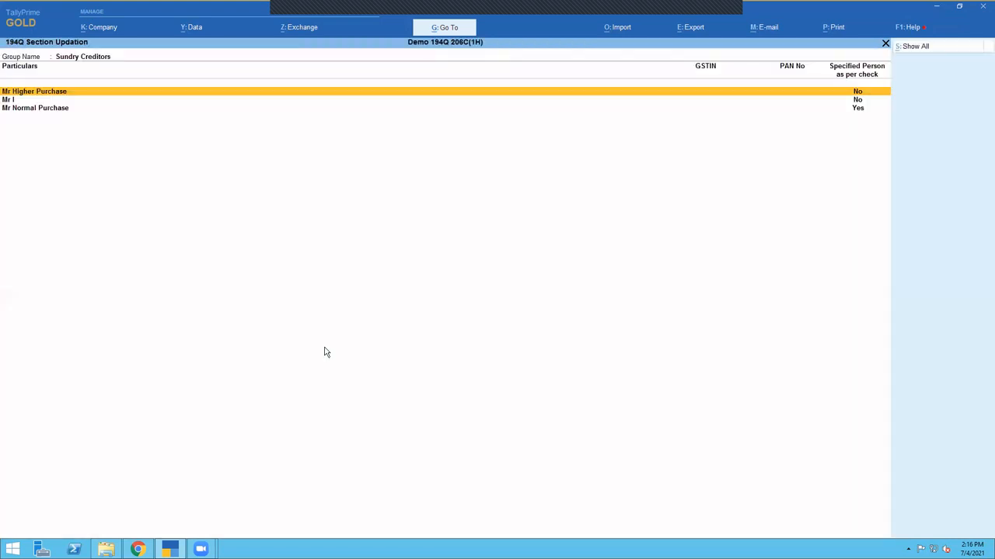
key("ctrl+s")
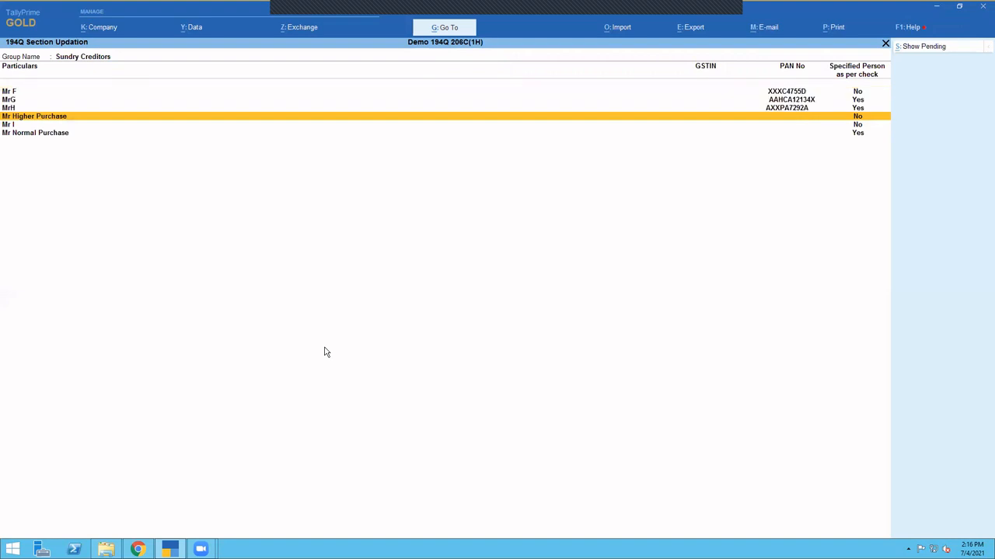
key("Up")
key("Up")
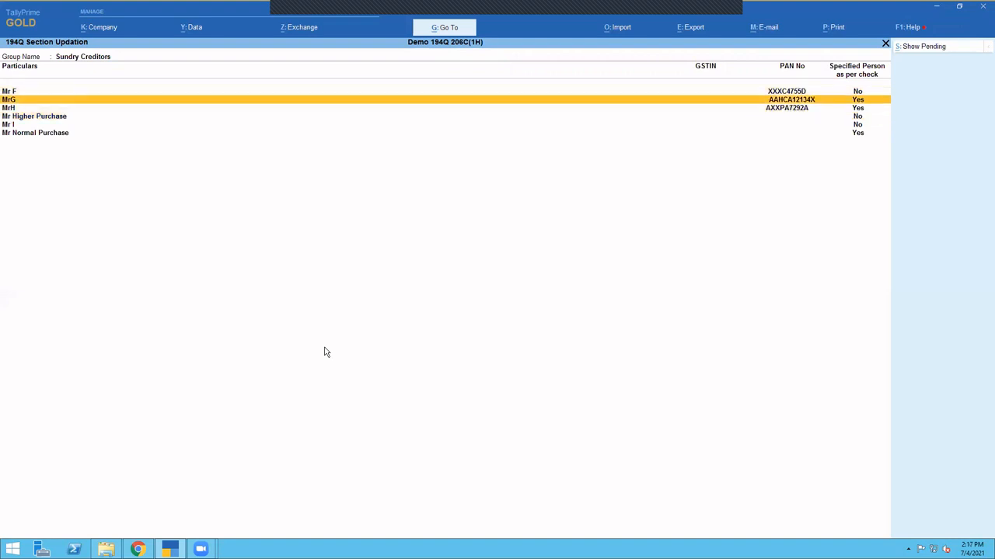
key("Down")
key("Down")
key("Down")
key("Down")
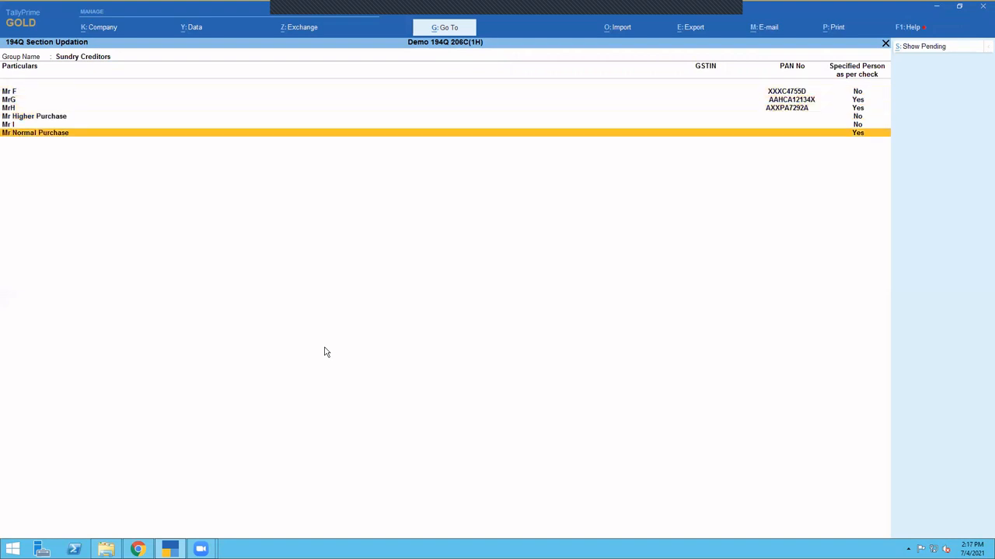
key("Escape")
key("Escape")
key("Escape")
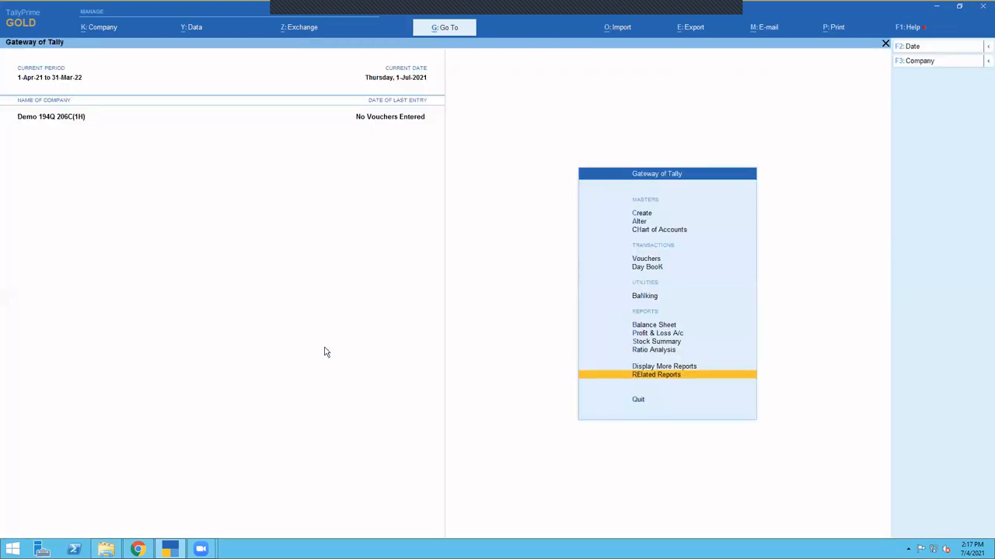
Open the Mr A ledger for alteration.
key("Escape")
key("Down")
key("Return")
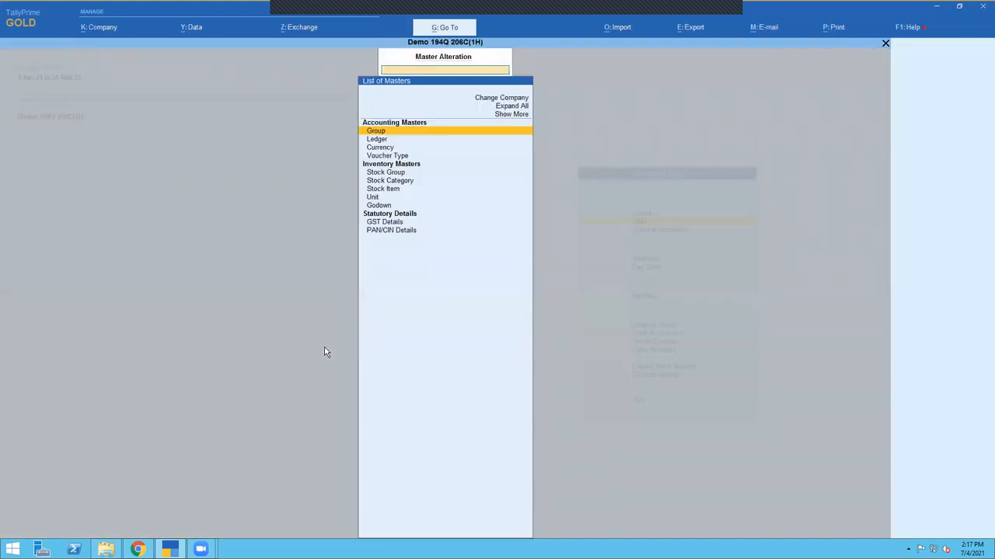
key("Down")
key("Return")
key("Down")
key("Down")
key("Return")
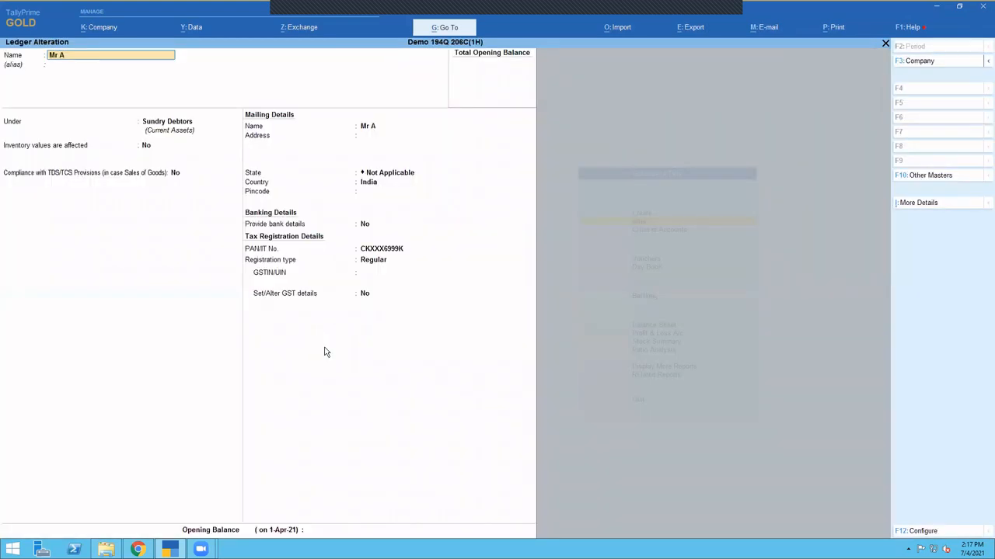
Enable TDS/TCS compliance in the Mr A ledger to review its Section 194Q details, and leave the ledger without saving.
key("Return")
key("Return")
key("Return")
key("Return")
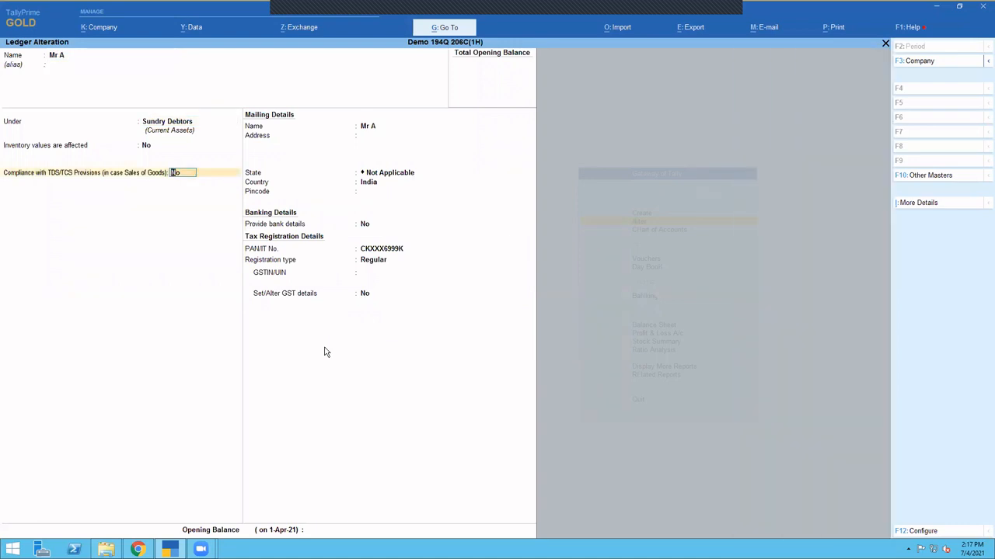
key("y")
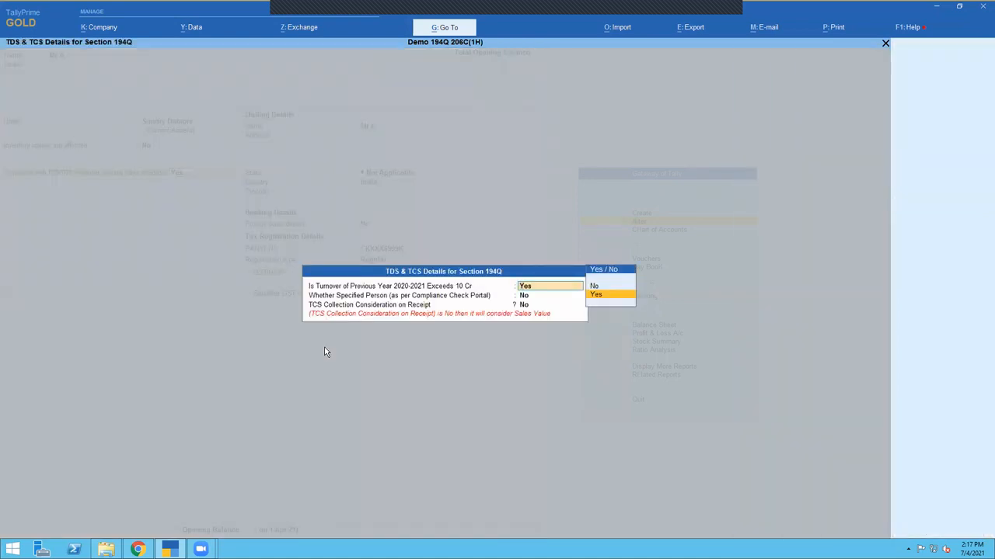
key("Return")
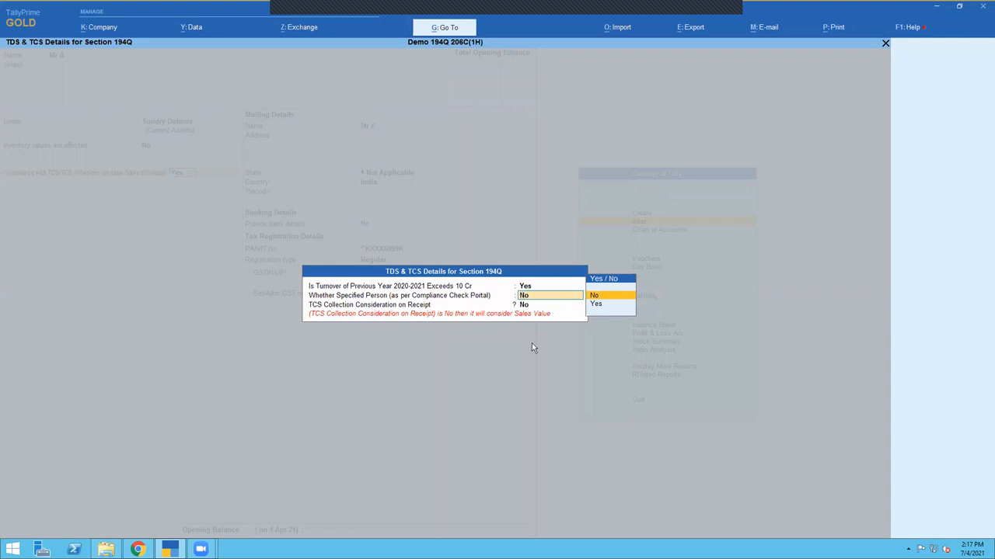
key("Escape")
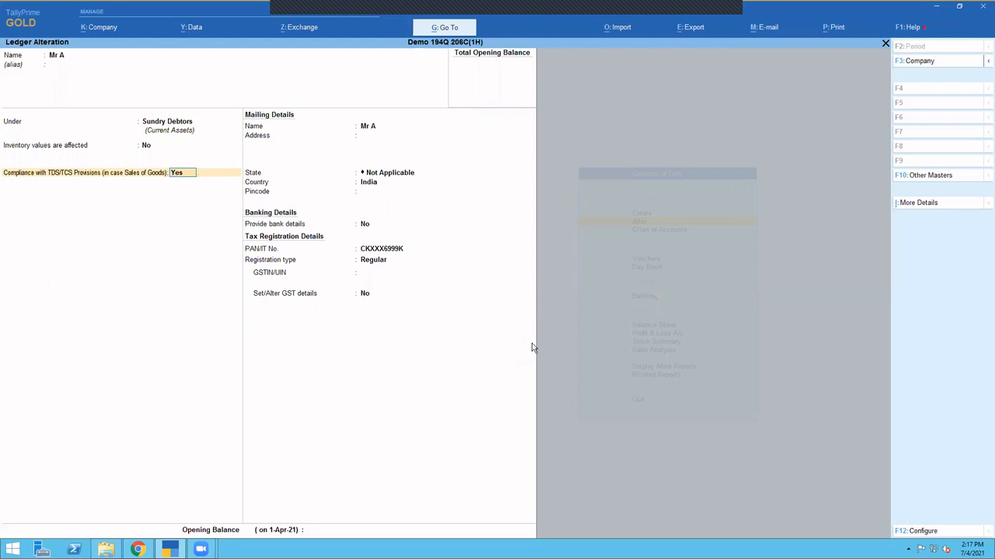
key("Return")
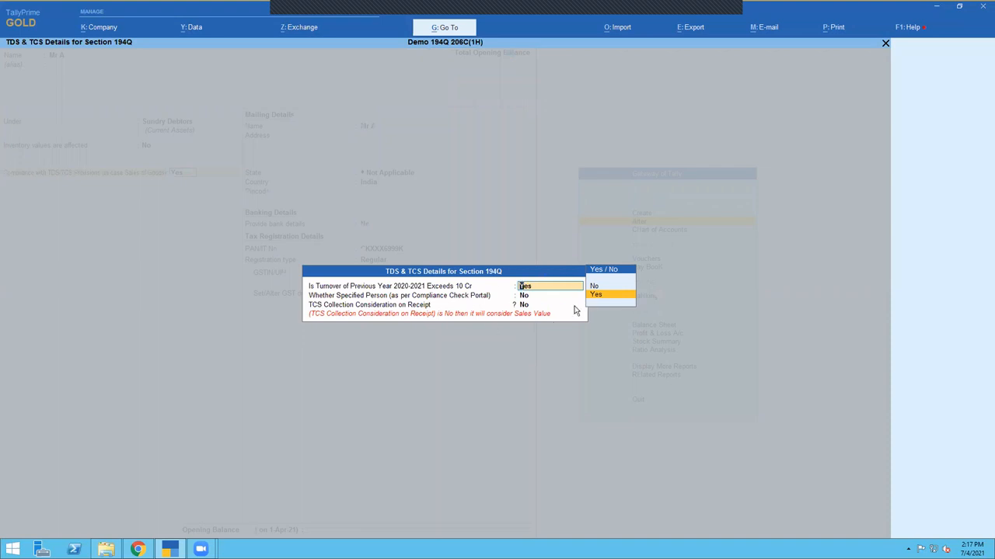
key("Escape")
key("Escape")
key("Escape")
key("Escape")
key("Escape")
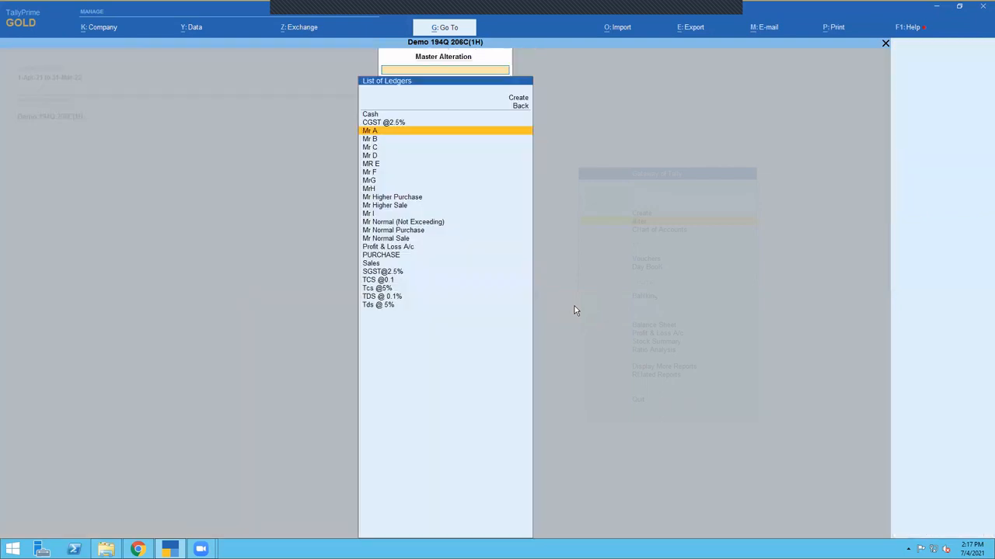
key("Escape")
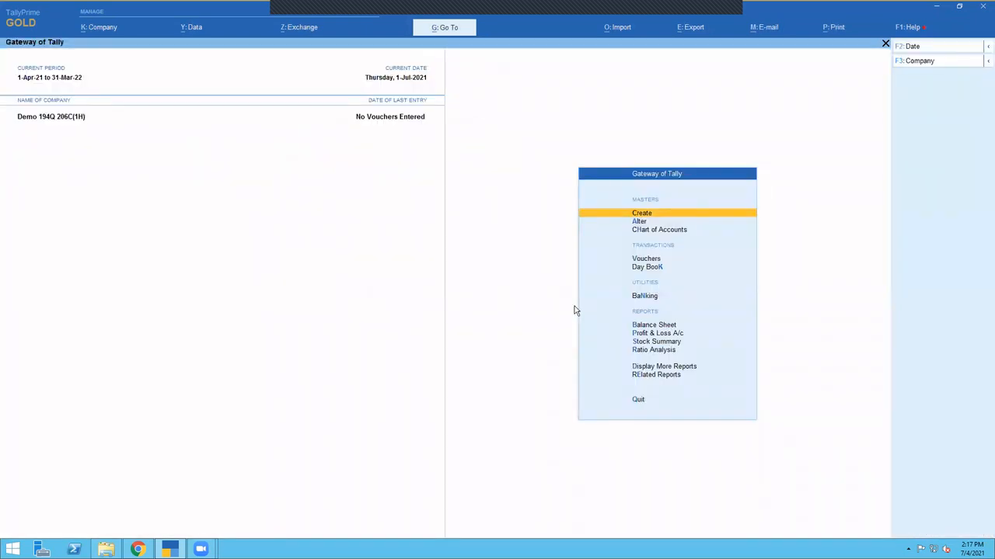
Start a sales voucher for party Mr A, accepting the blank dispatch details and the default party details.
key("Down")
key("Down")
key("Down")
key("Down")
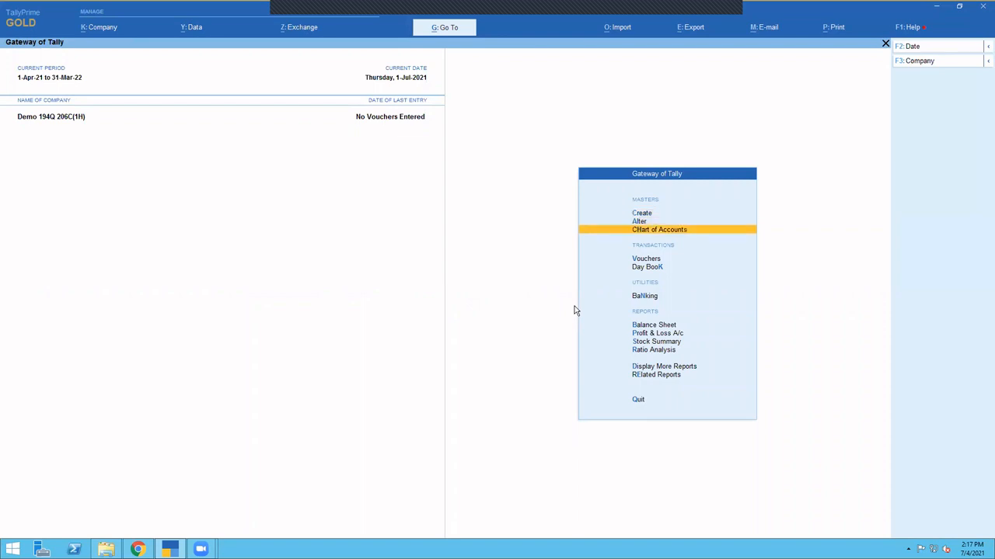
key("Up")
key("Return")
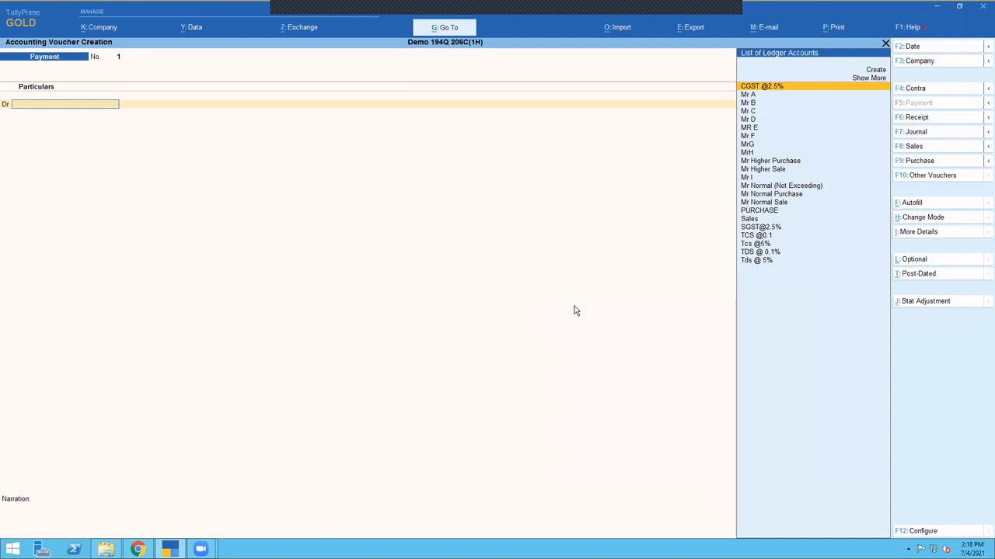
key("F8")
key("Down")
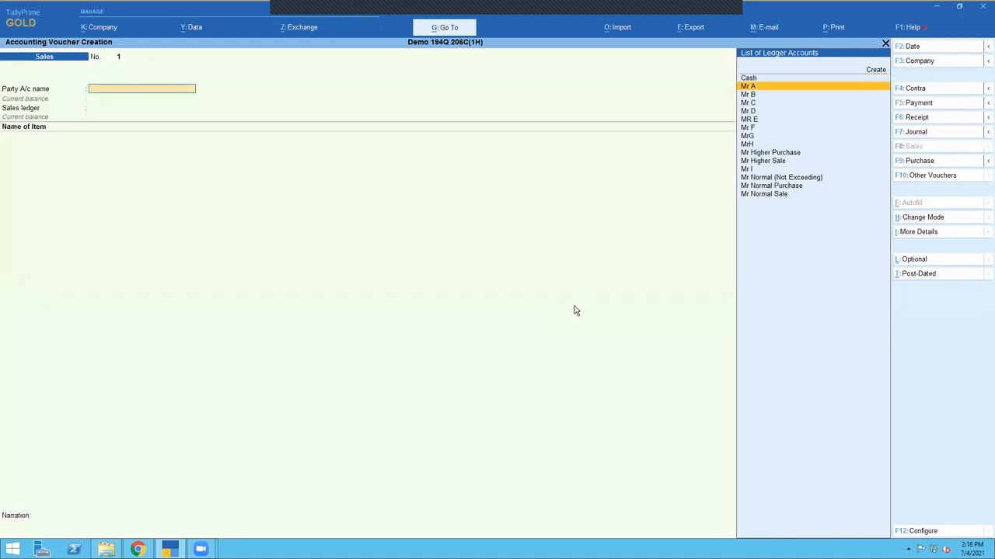
key("Return")
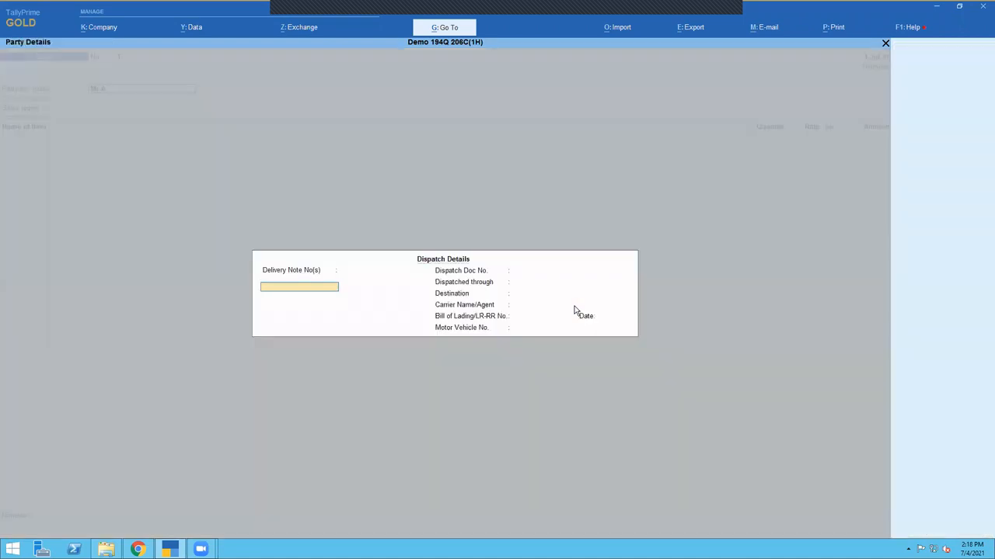
key("ctrl+a")
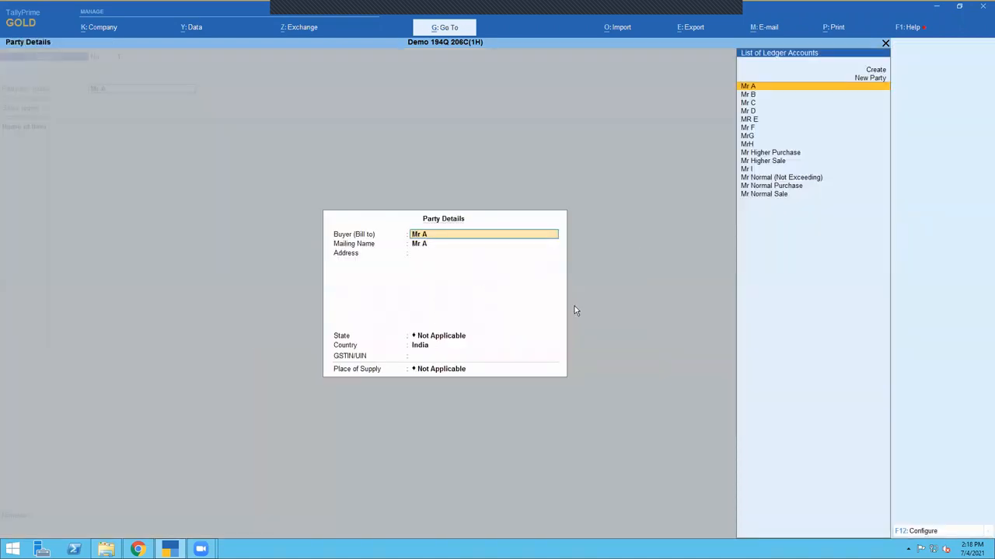
key("ctrl+a")
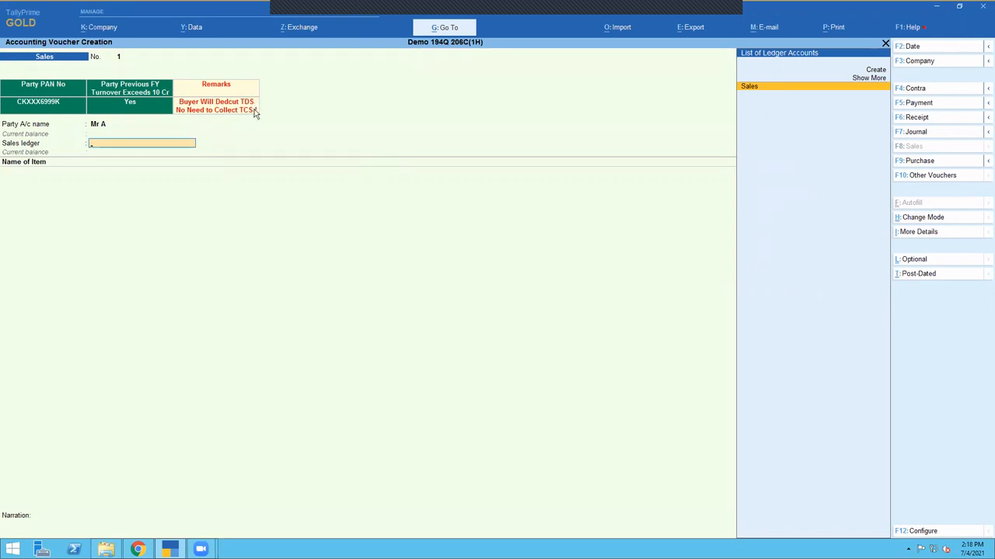
Select the Sales ledger and add the item Cotton Seed Oil Cake with a quantity of 10,000 Nos.
key("Return")
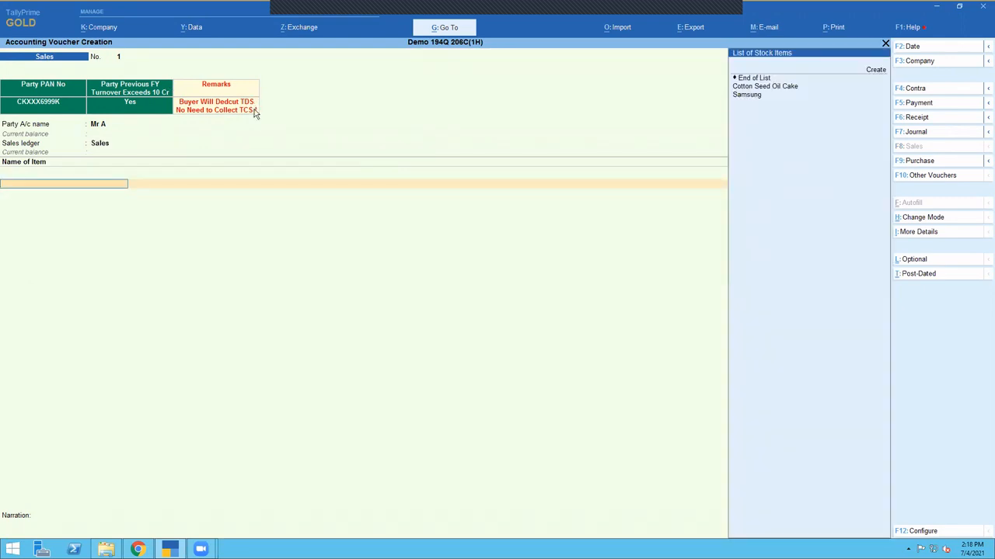
key("Down")
key("Return")
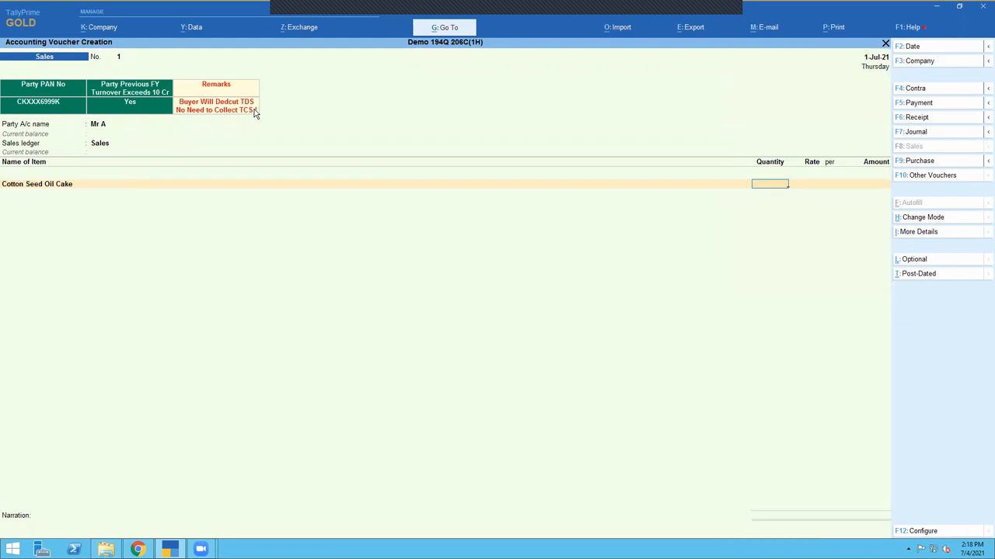
type("10000")
key("Return")
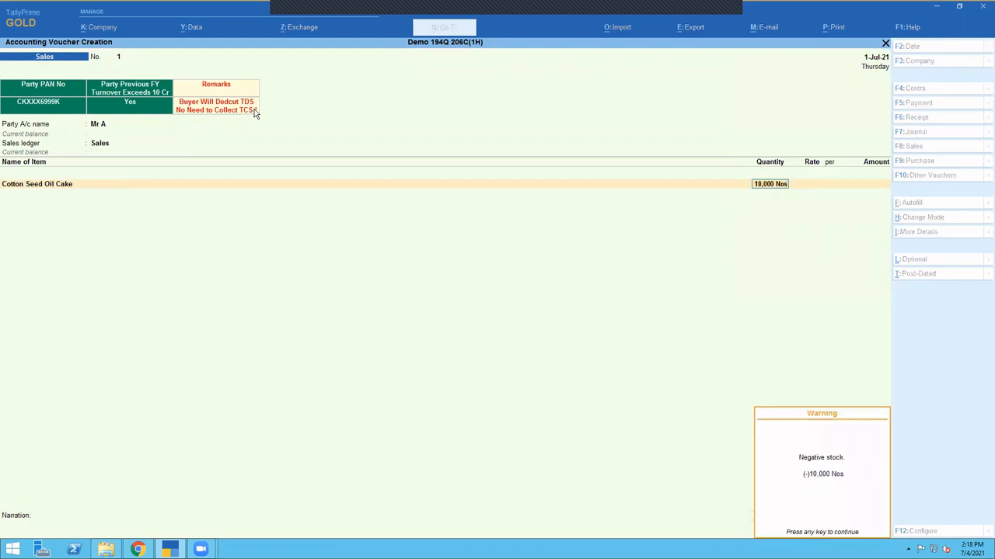
key("Return")
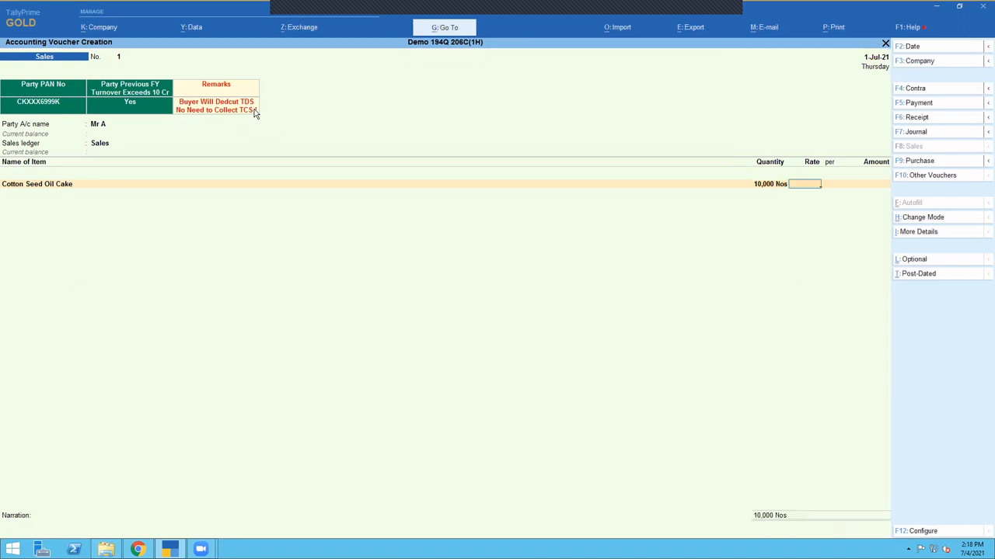
Set the Cotton Seed Oil Cake rate to 5,000 per Nos and end the item list.
type("5000")
key("Return")
key("BackSpace")
key("BackSpace")
type("5000")
key("Return")
key("Return")
key("Return")
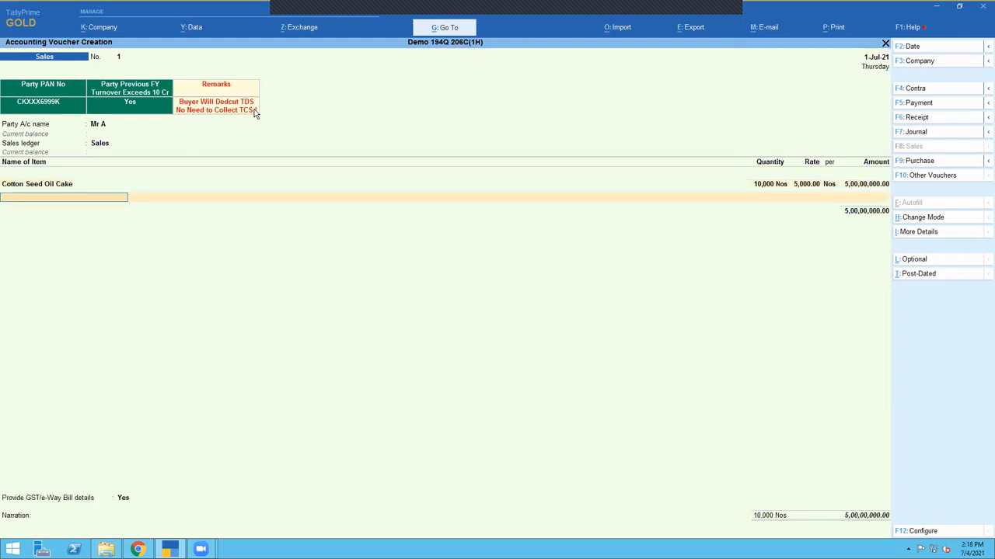
key("Return")
key("Return")
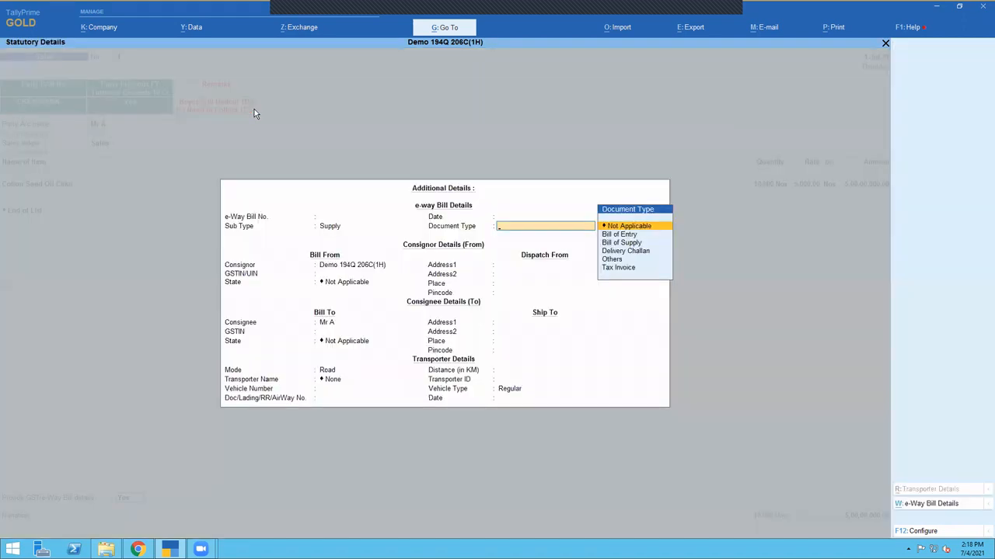
key("BackSpace")
key("BackSpace")
key("BackSpace")
key("BackSpace")
key("BackSpace")
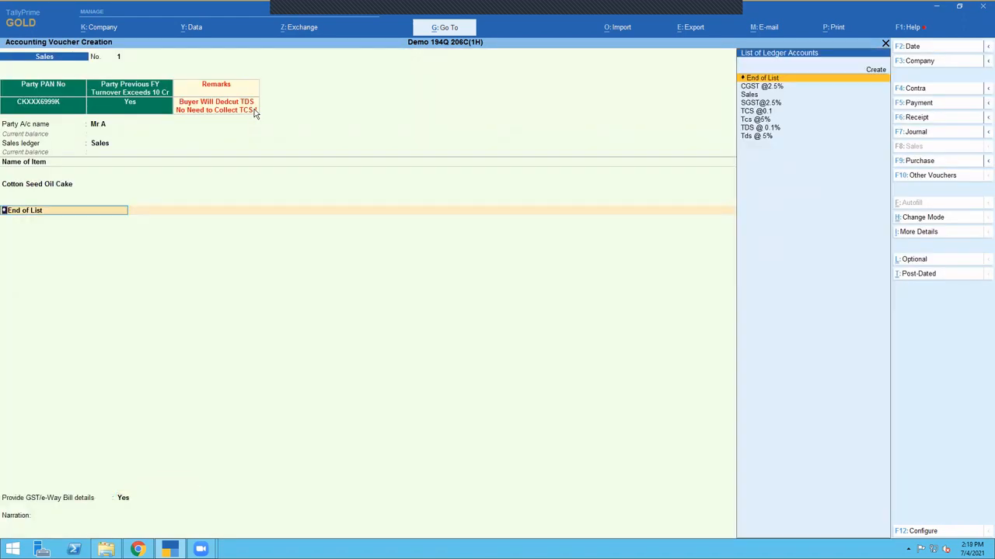
key("Return")
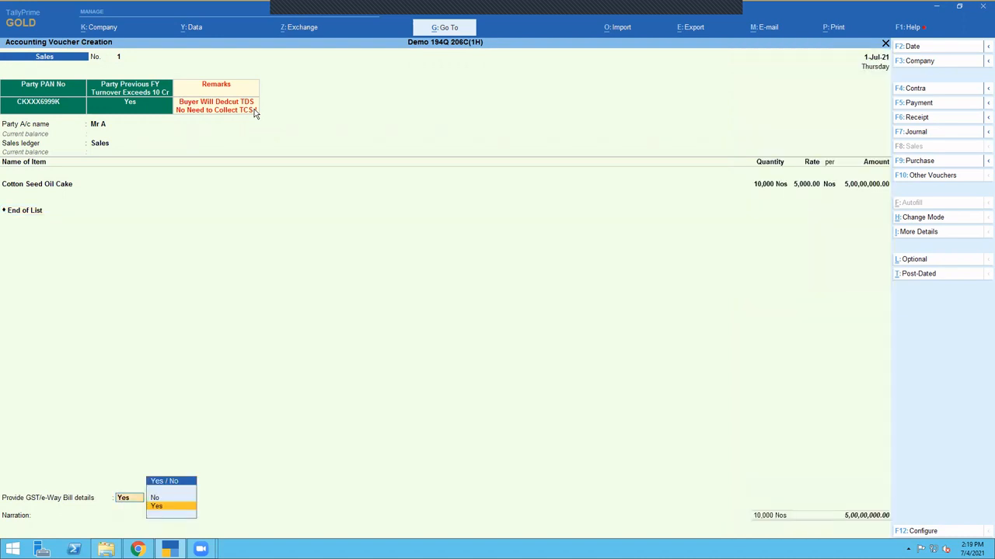
Look through the TCS and TDS ledgers available for the sales voucher, without adding one.
key("BackSpace")
key("Down")
key("Down")
key("Down")
key("Down")
key("Down")
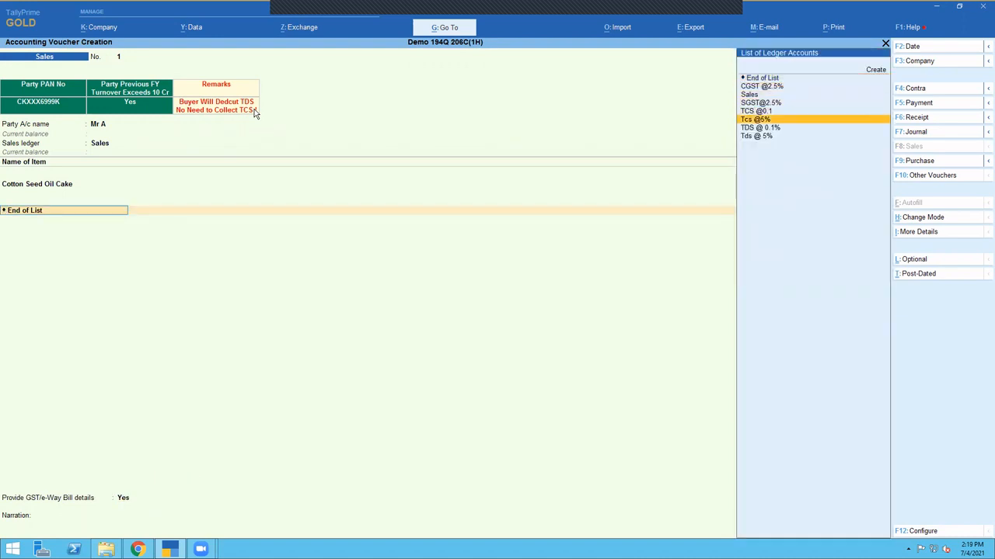
key("Down")
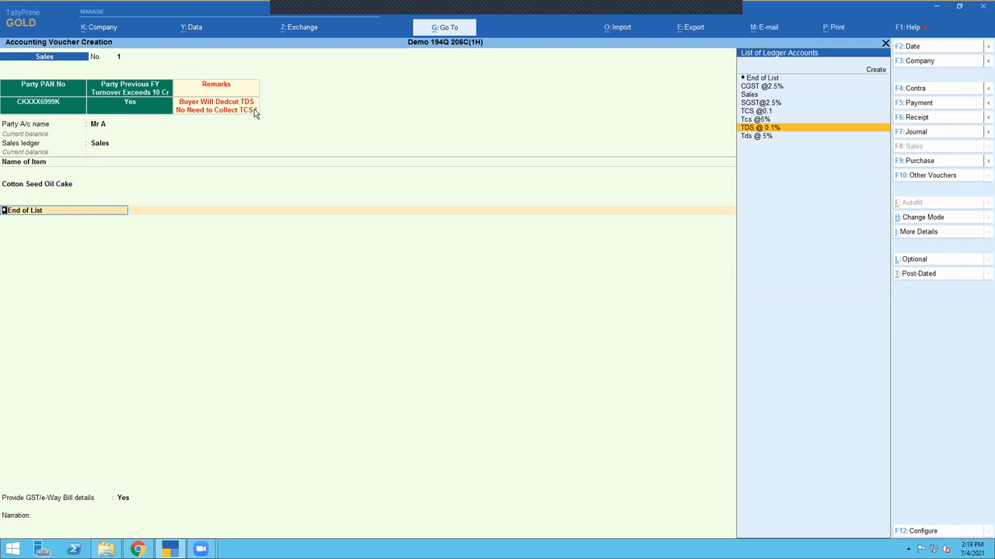
key("Down")
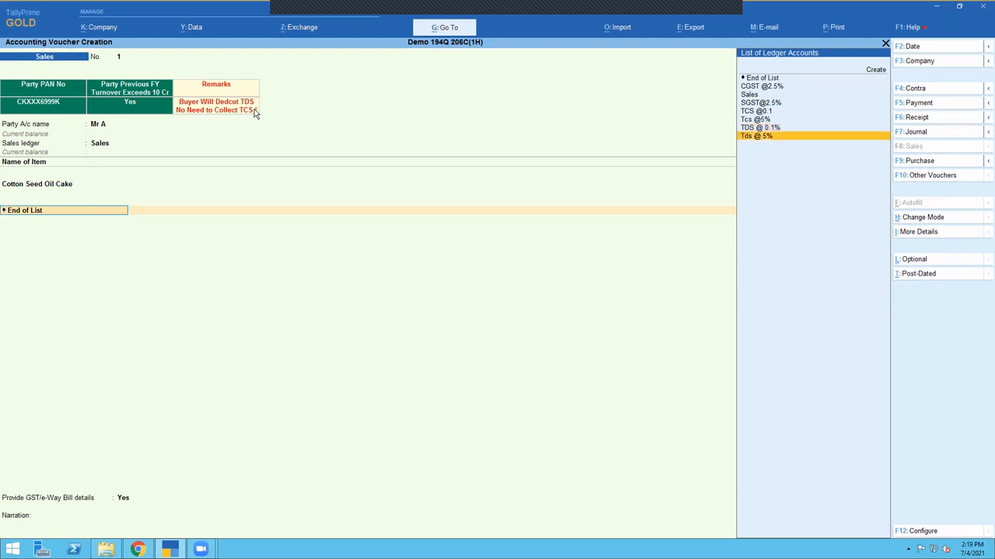
key("Up")
key("Up")
key("Up")
key("Up")
key("Up")
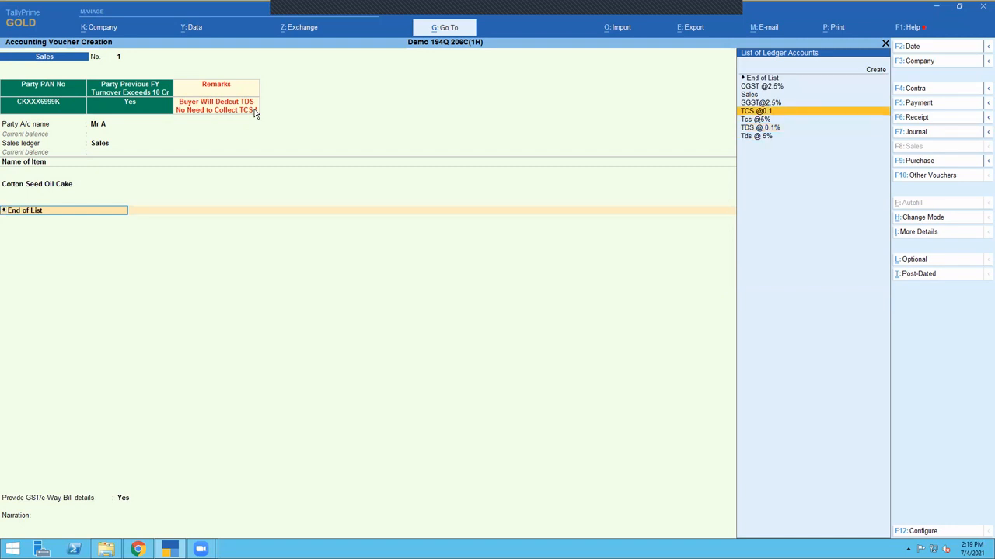
key("Up")
key("Up")
key("Return")
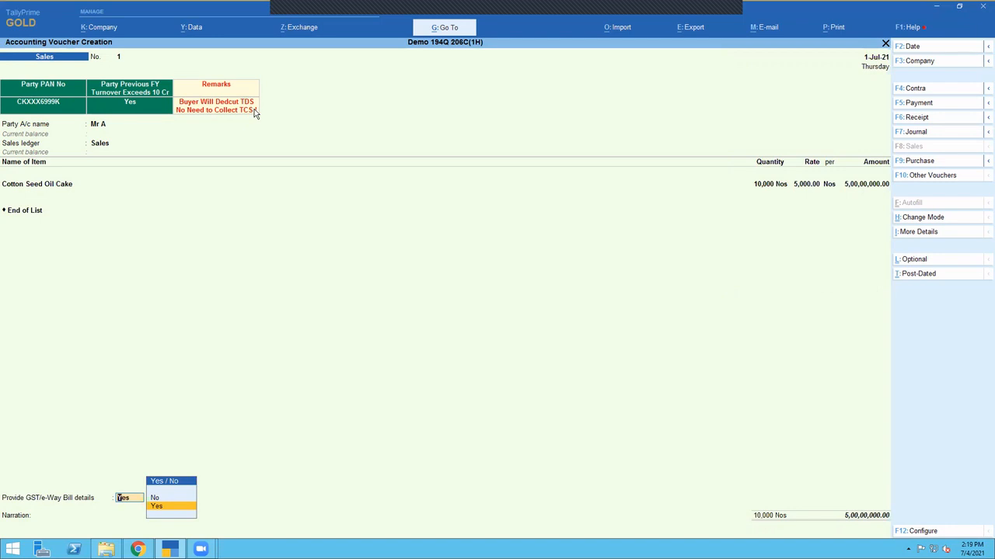
Add the TDS @ 0.1% ledger to the sales voucher at a rate of 0.10% and end the ledger list.
key("BackSpace")
key("Down")
key("Down")
key("Down")
key("Down")
key("Down")
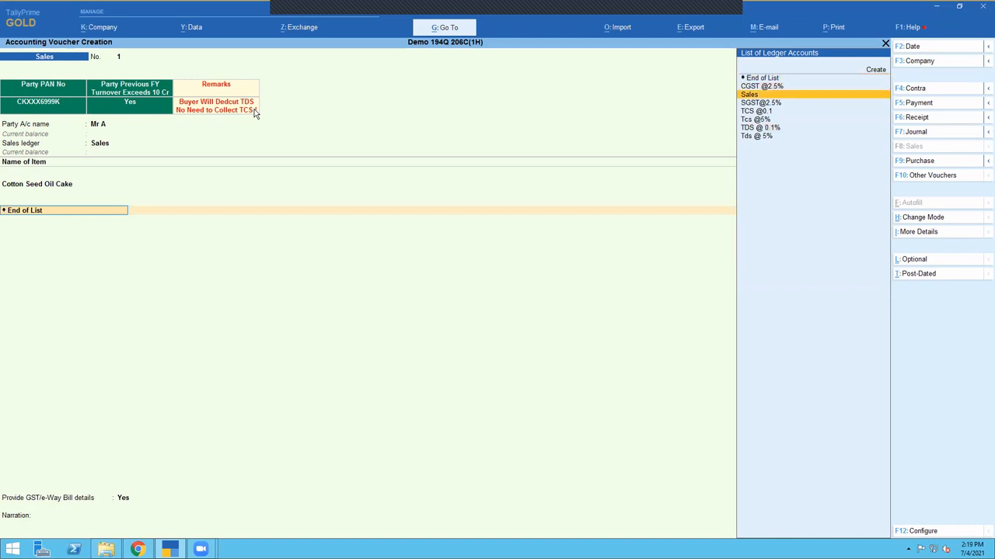
key("Down")
key("Return")
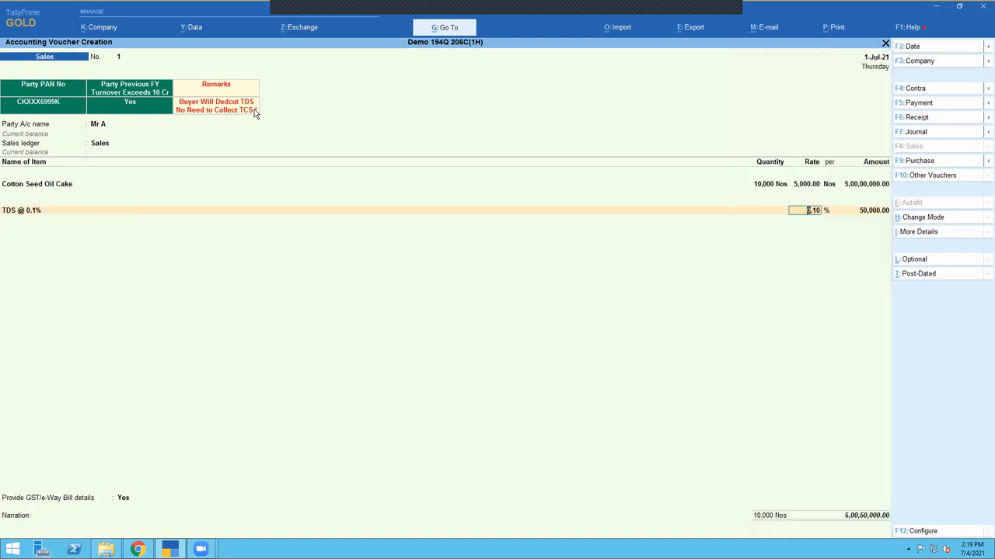
key("Return")
key("Return")
key("Return")
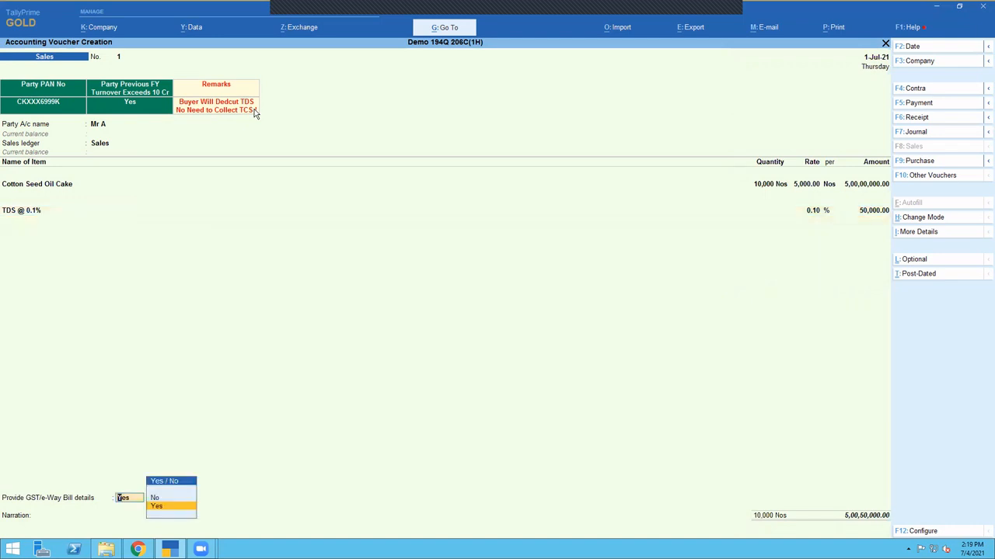
Set the GST/e-Way Bill details to No and save the sales voucher without narration, generating the auto journal voucher.
key("Up")
key("Return")
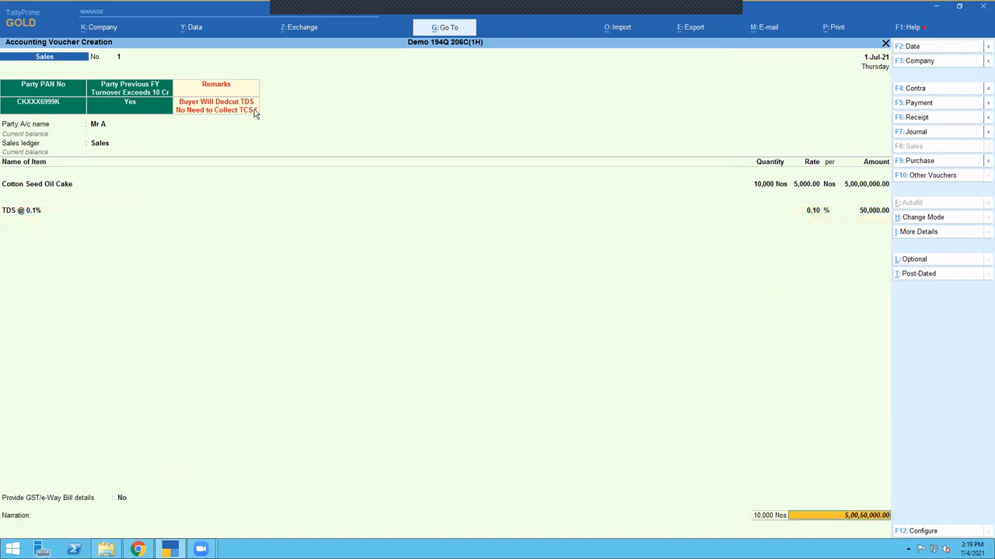
key("Return")
key("Return")
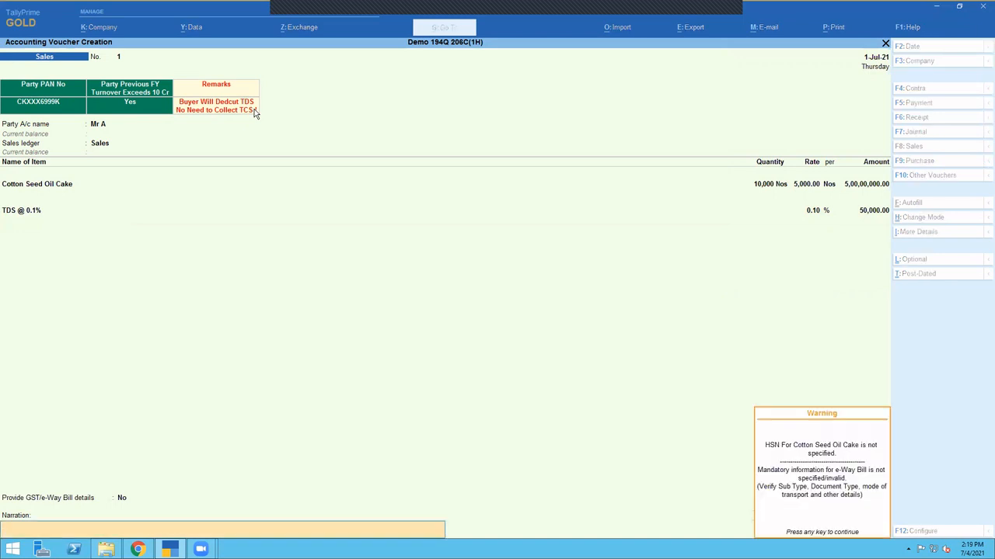
key("Return")
key("Return")
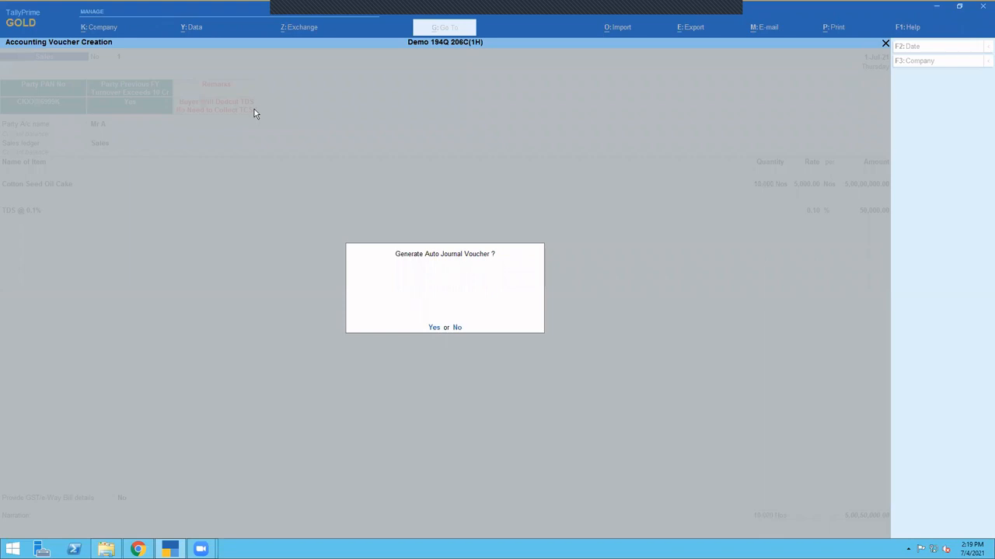
key("Return")
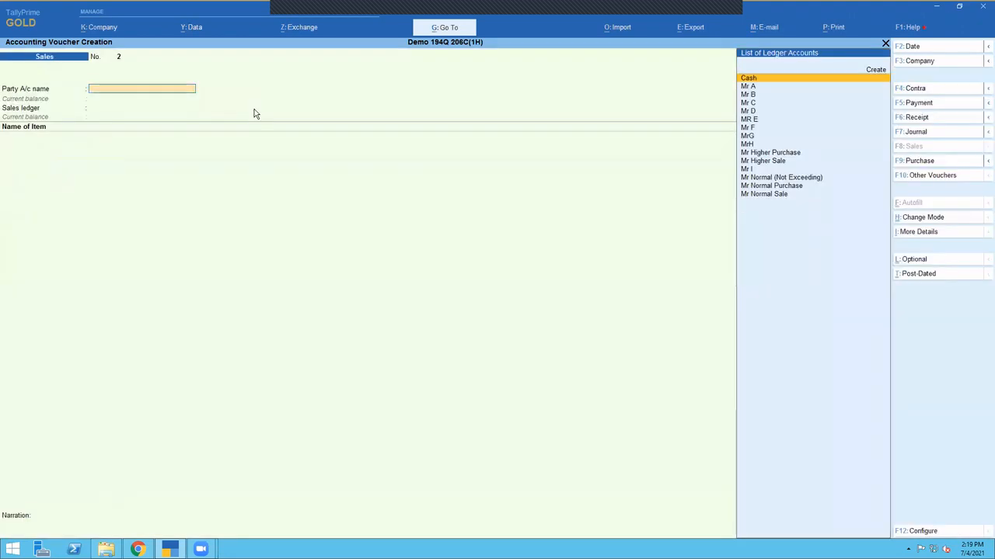
Set the voucher's party to Mr B with blank dispatch details and unchanged party details, and choose Sales as the sales ledger.
key("Down")
key("Down")
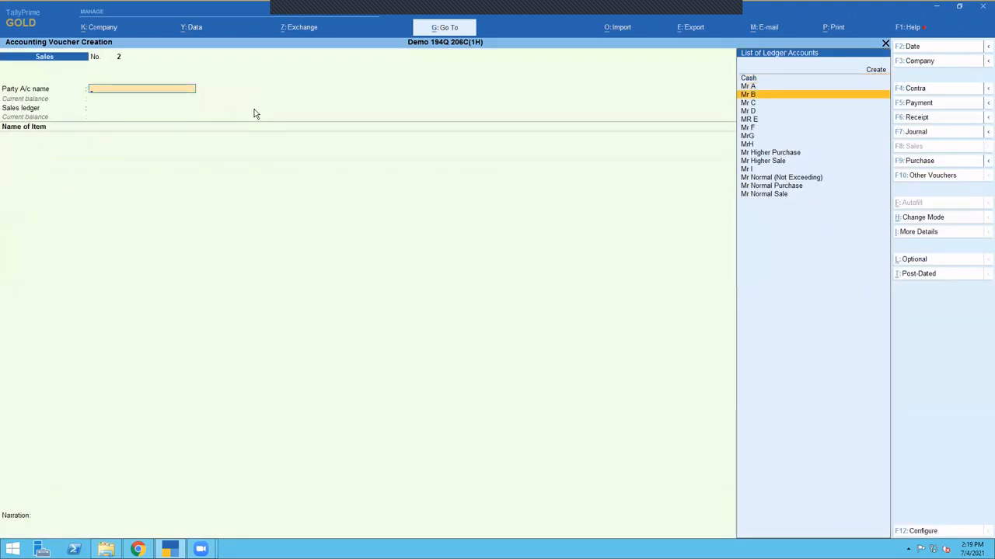
key("Return")
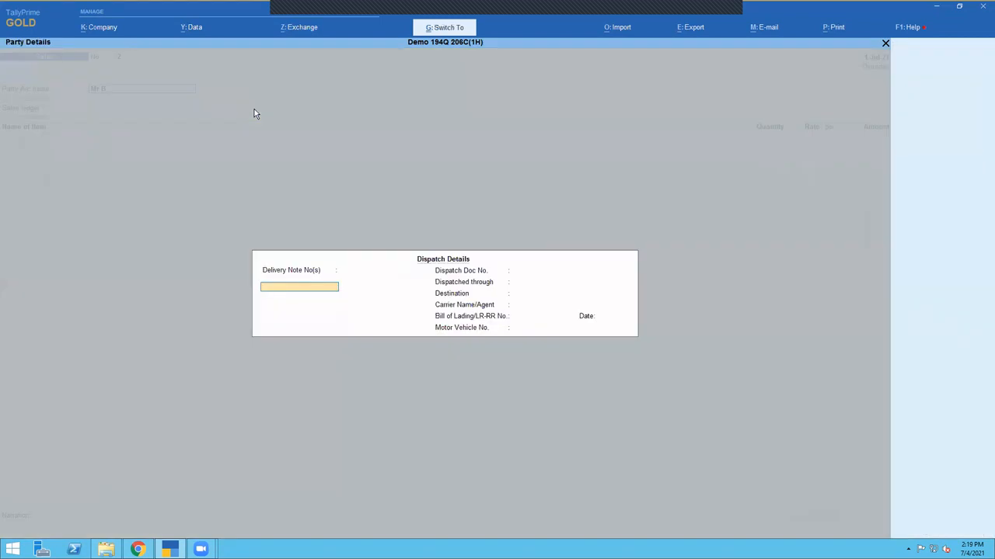
key("ctrl+a")
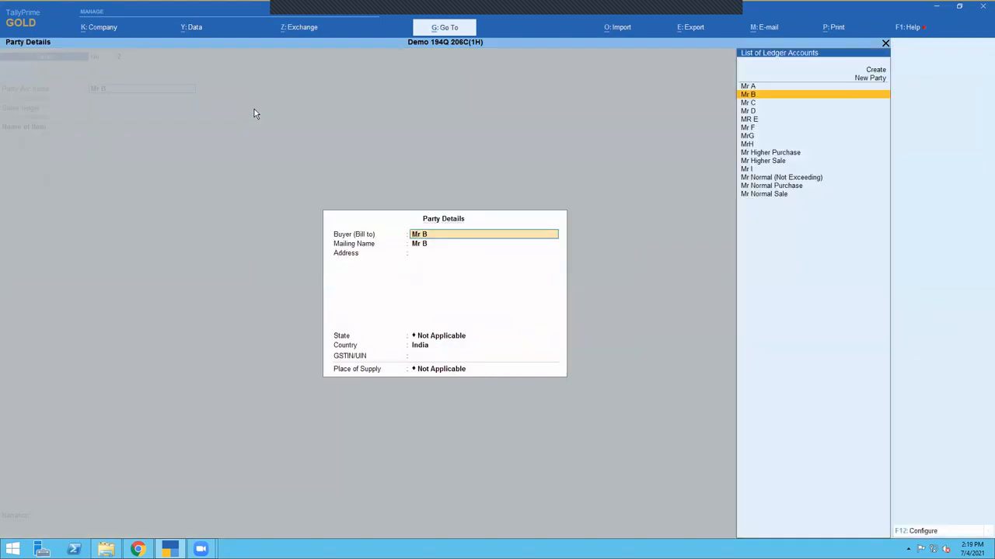
key("ctrl+a")
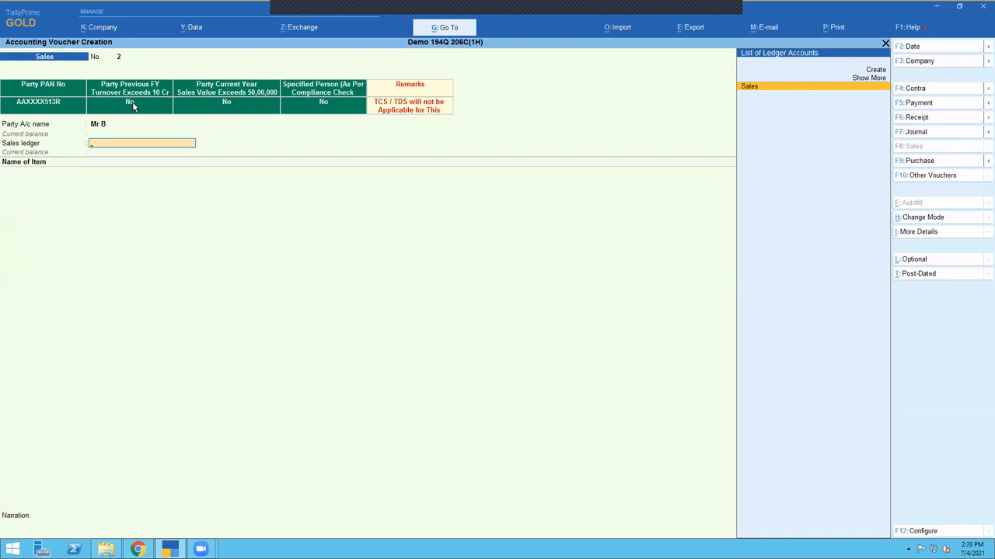
key("Up")
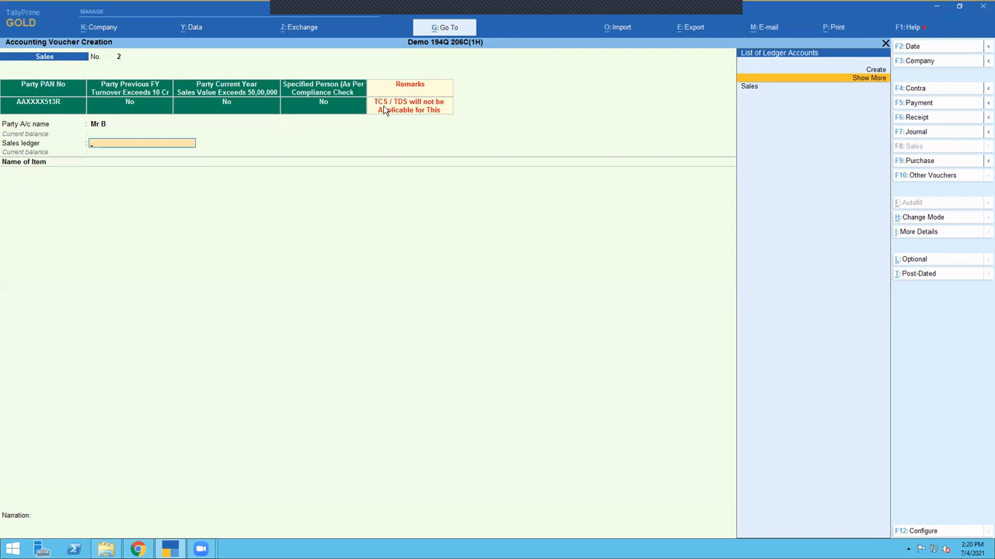
key("Down")
key("Return")
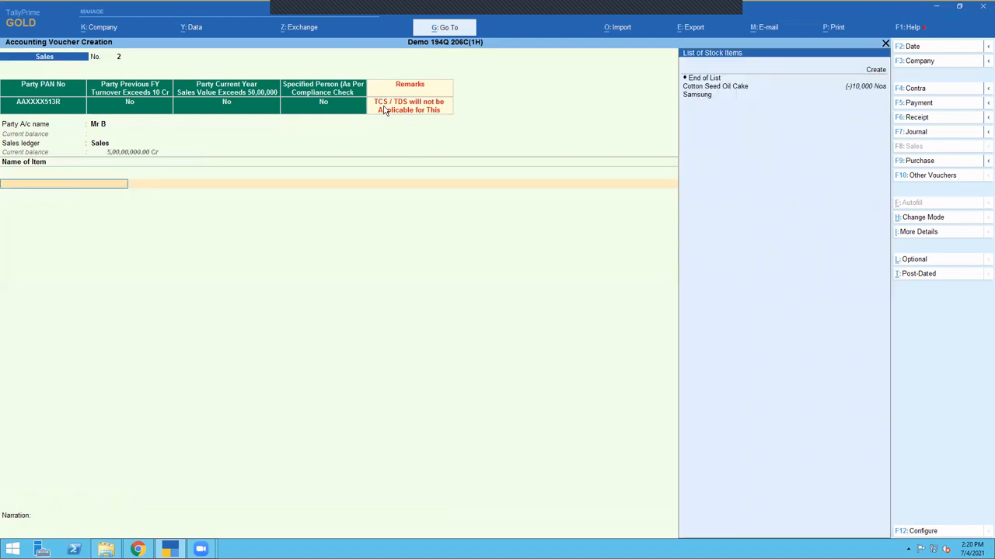
Add the stock item Cotton Seed Oil Cake to the Mr B voucher with a quantity of 10,000 Nos.
key("Down")
key("Down")
key("Return")
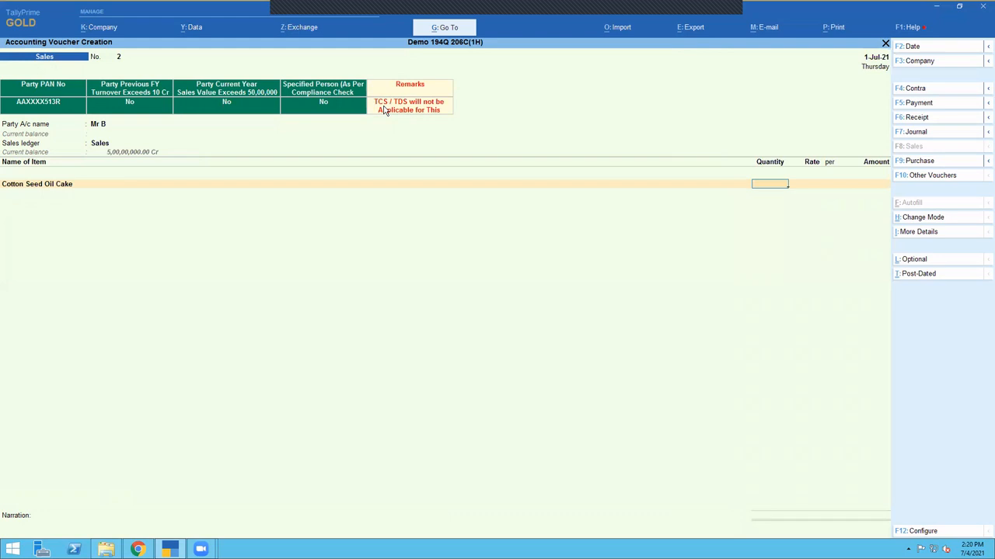
type("10,000")
key("Return")
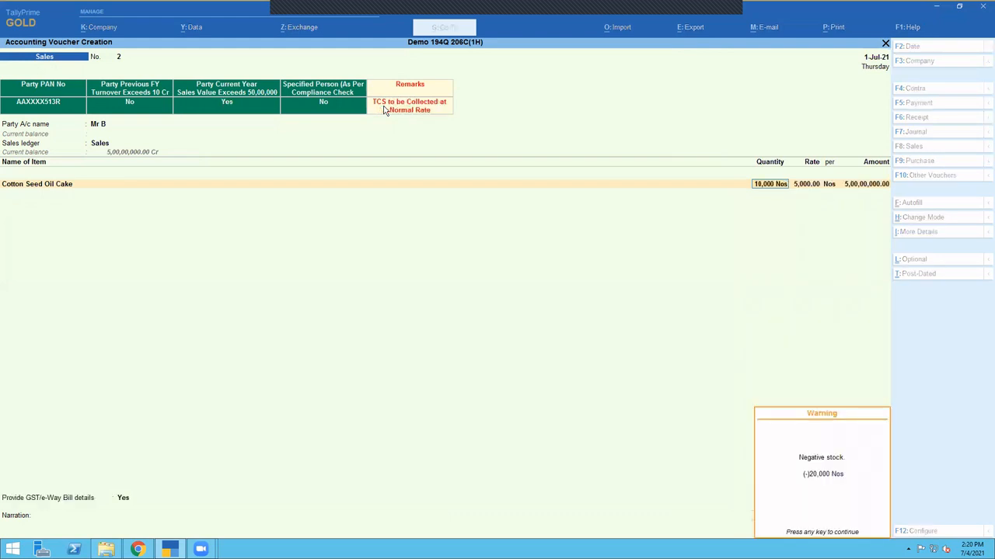
key("Return")
Set the Cotton Seed Oil Cake rate to 750 per Nos and end the item list.
type("7,50")
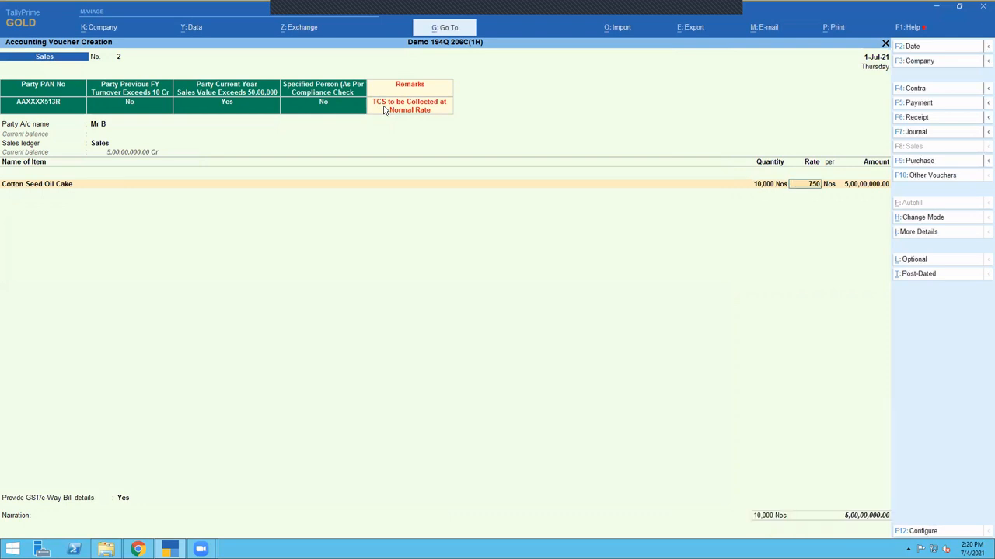
type("0")
key("Return")
key("BackSpace")
type("750")
key("Return")
key("Return")
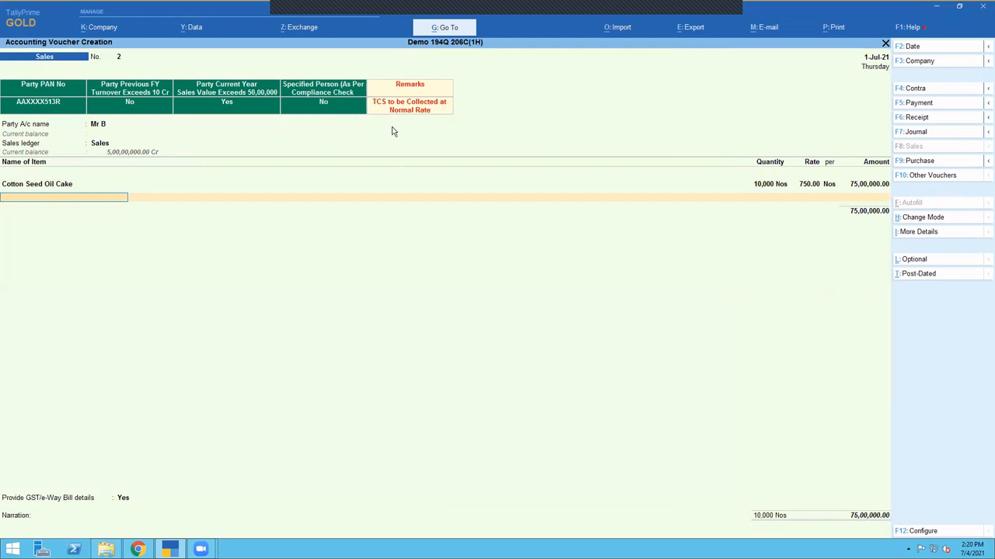
key("Return")
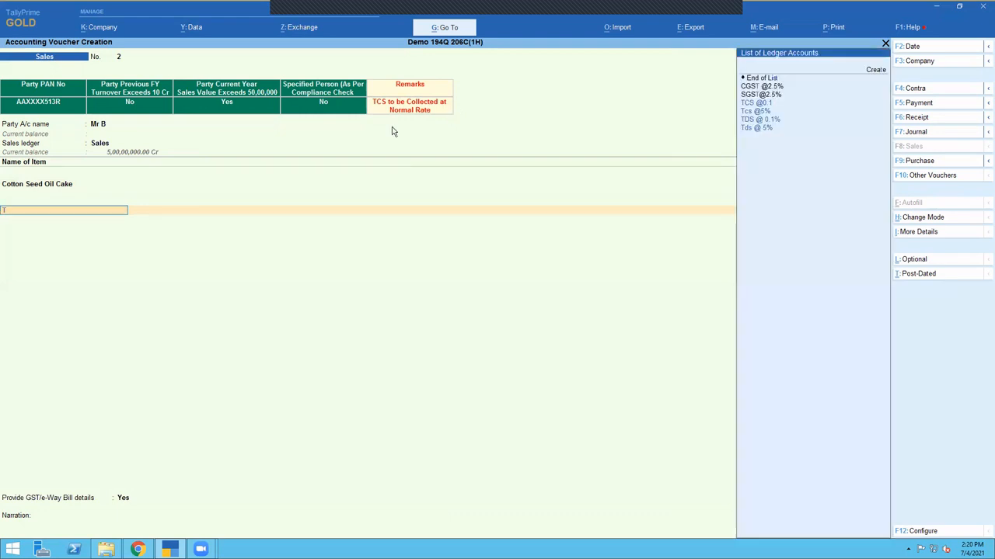
Add the TCS @0.1 ledger to the sales voucher at a rate of 0.10% and end the ledger list.
type("Tcs")
key("Down")
key("Return")
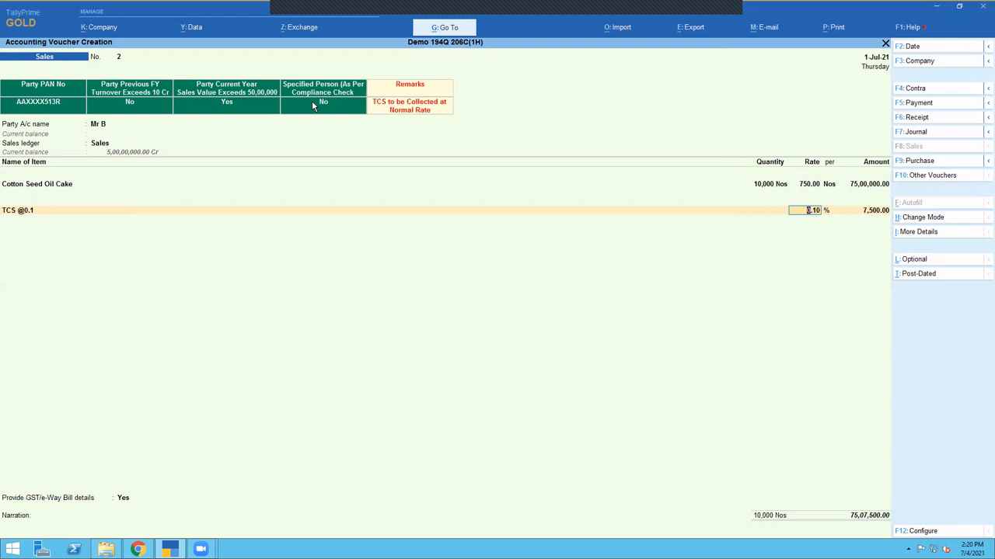
key("Return")
key("Return")
key("Return")
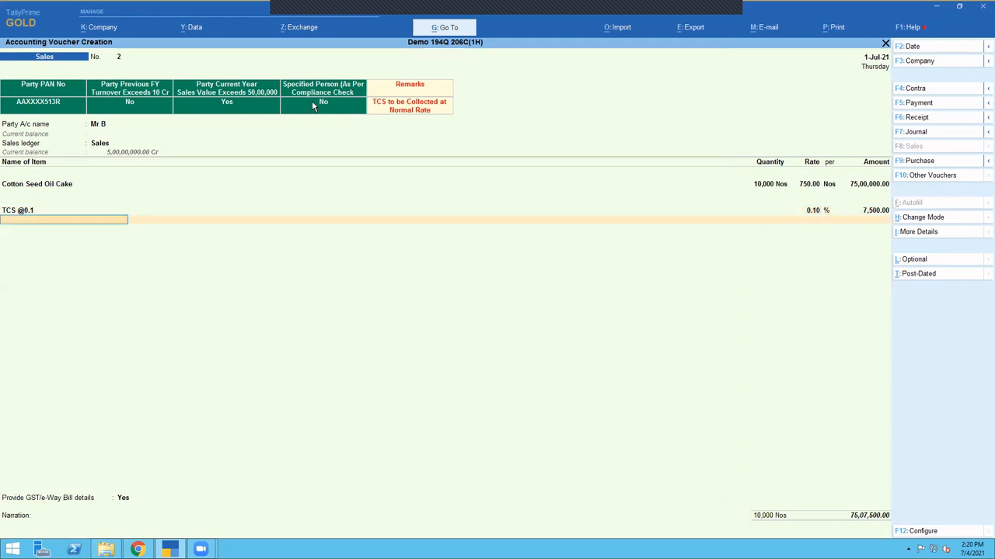
key("Return")
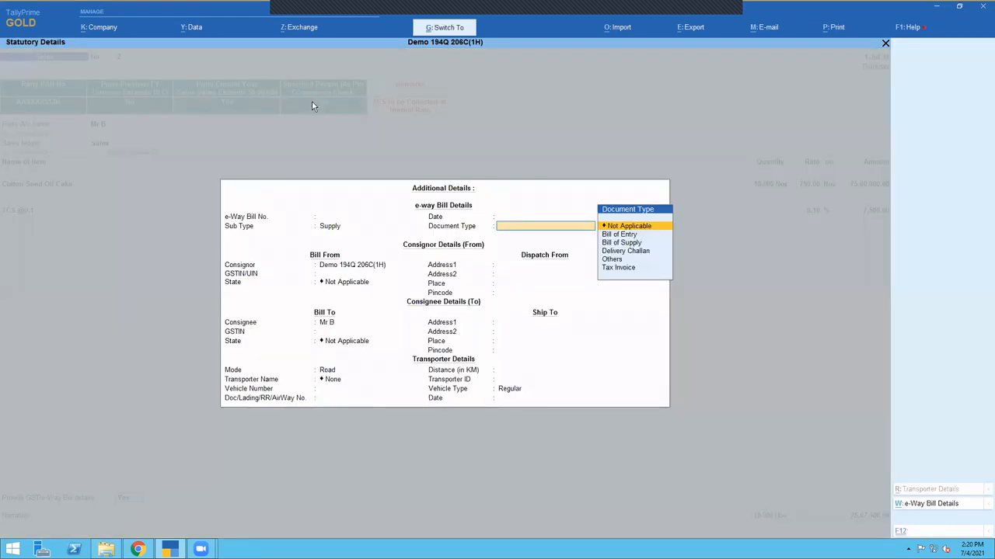
Accept the e-Way Bill details unchanged and save the Mr B sales voucher without narration, generating the auto journal voucher.
key("ctrl+a")
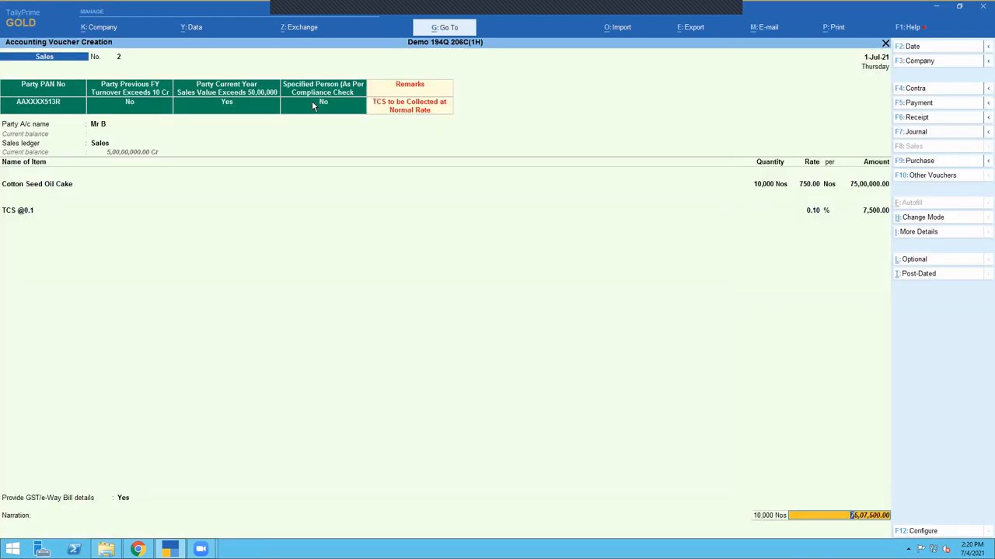
key("Return")
key("Return")
key("Return")
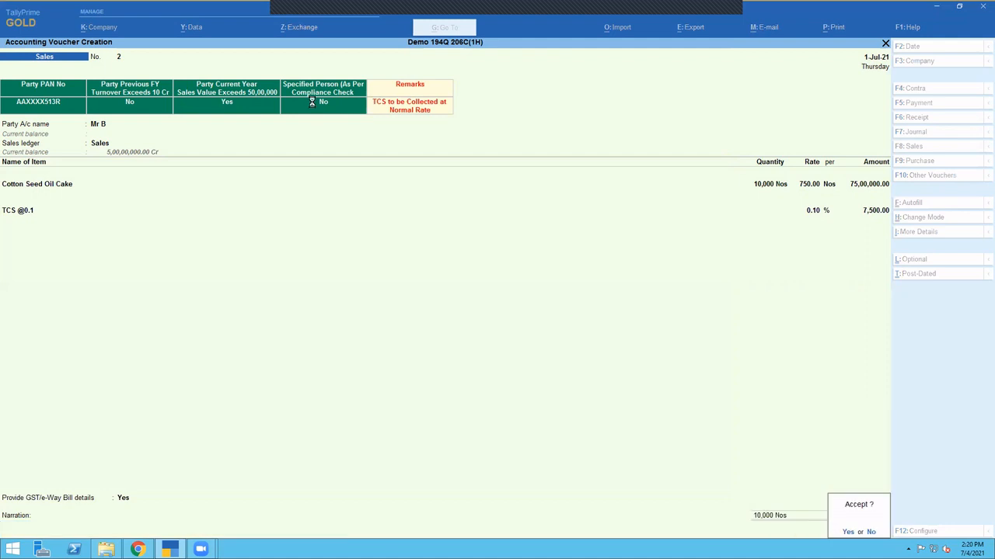
key("Return")
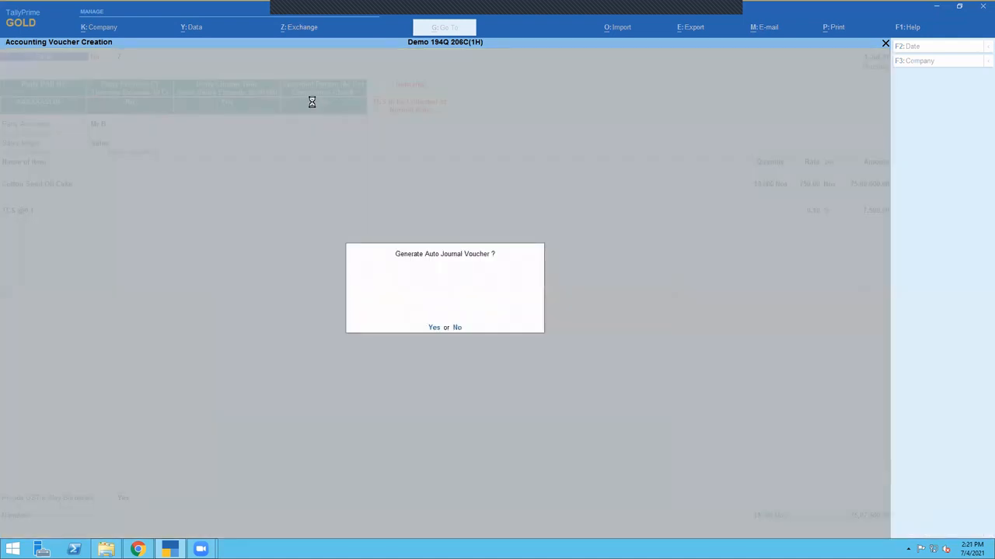
key("Return")
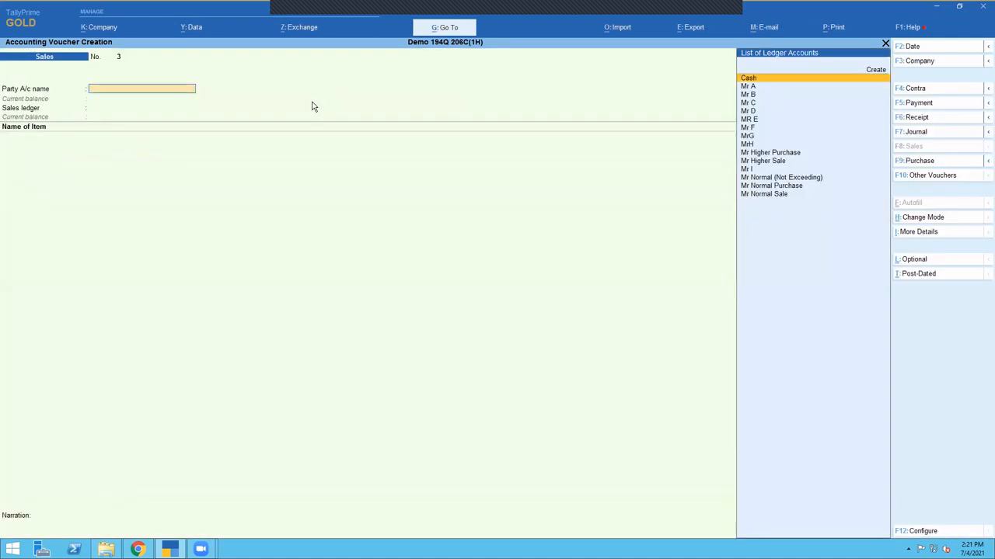
Set the new voucher's party to Mr C with blank dispatch details and unchanged party details, and choose Sales as the sales ledger.
key("Down")
key("Down")
key("Down")
key("Return")
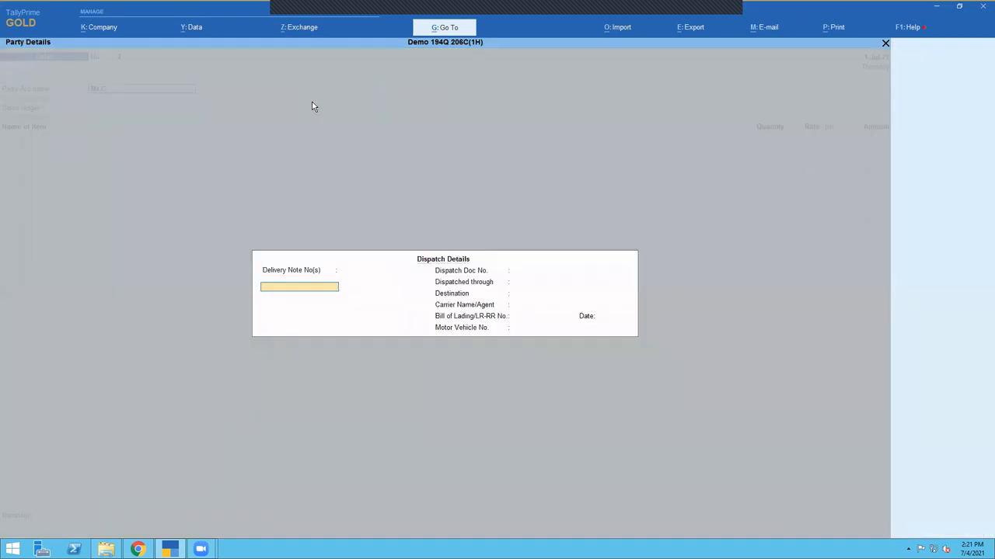
key("Return")
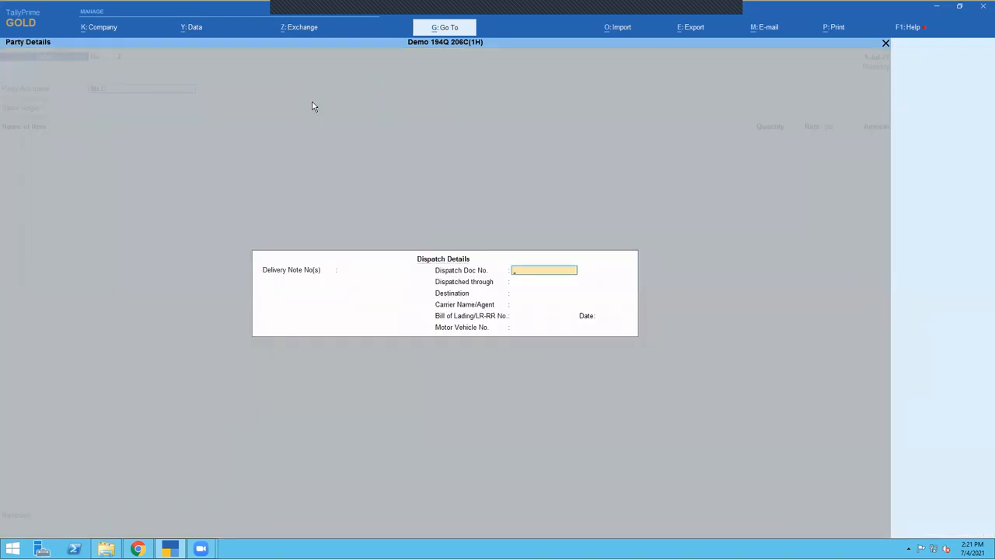
key("Return")
key("Return")
key("Return")
key("Return")
key("Return")
key("Return")
key("Return")
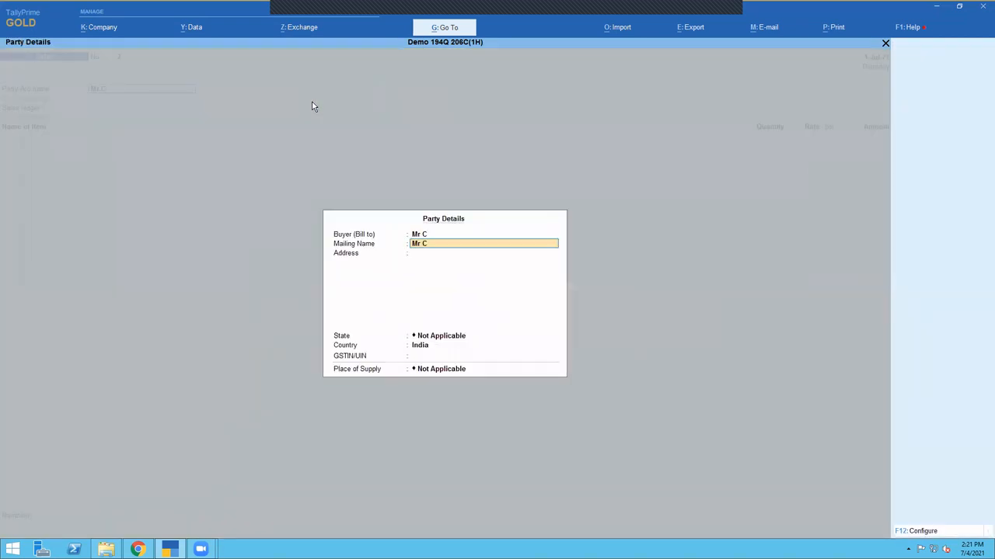
key("ctrl+a")
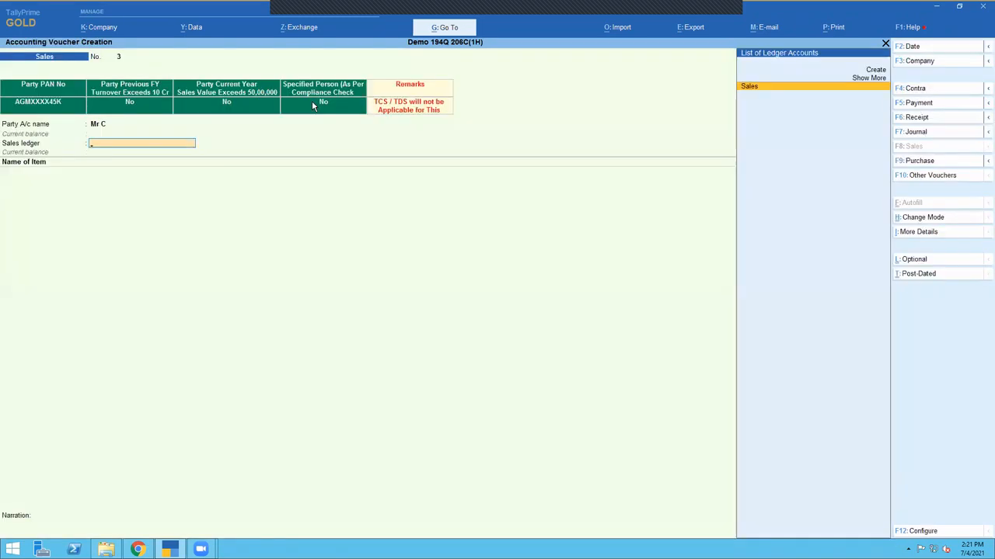
key("Return")
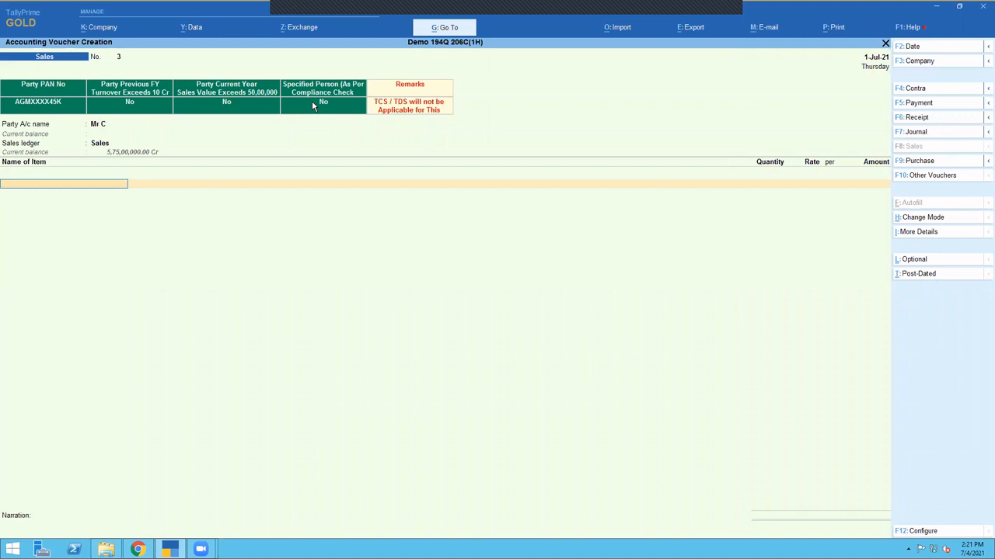
Add Cotton Seed Oil Cake to the Mr C voucher with a quantity of 10,000 Nos at a rate of 200.
key("Down")
key("Return")
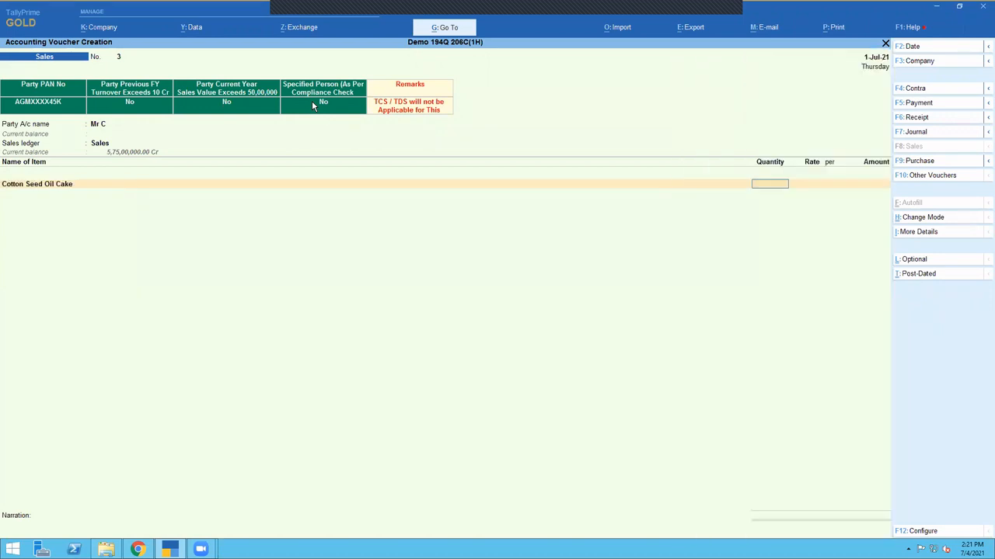
type("10,000")
key("Return")
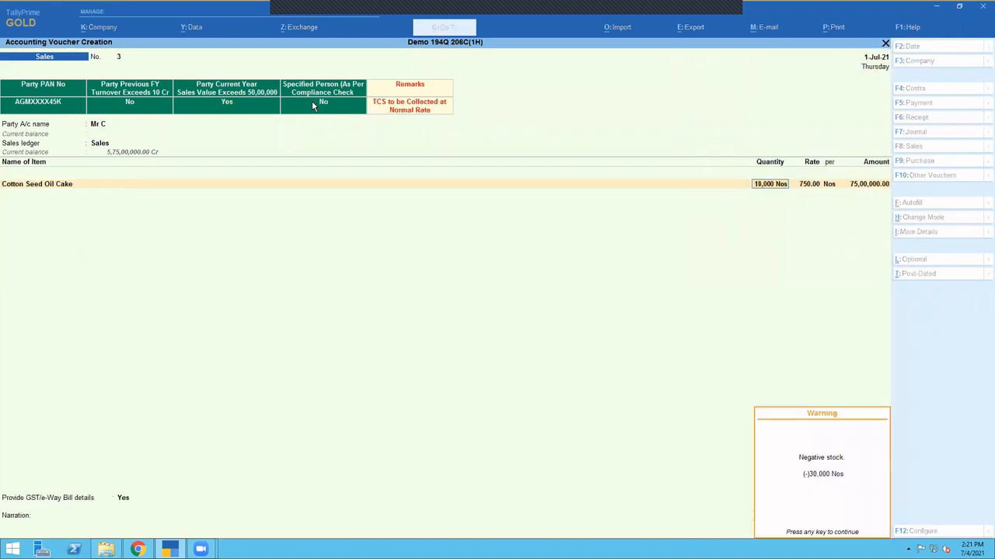
key("Return")
type("0")
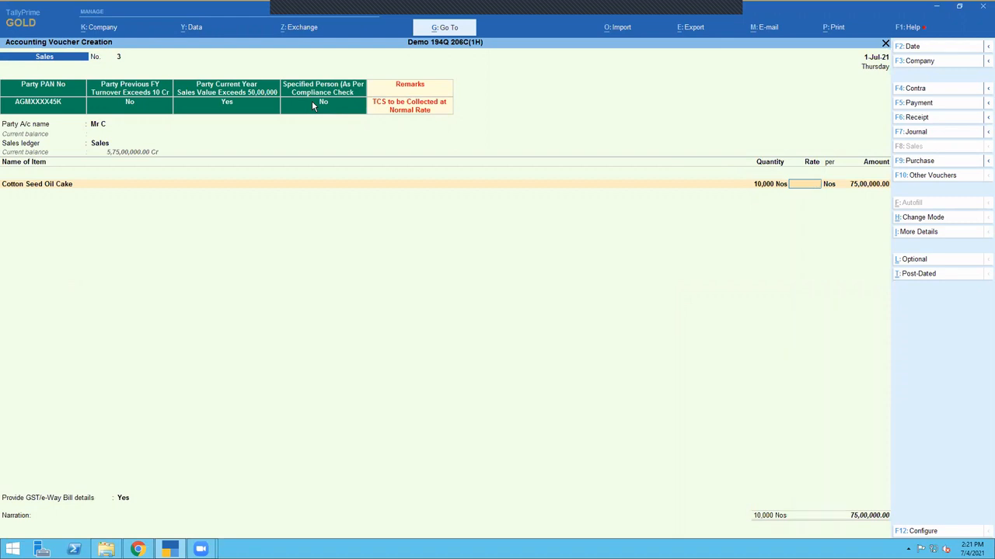
type("200")
key("Return")
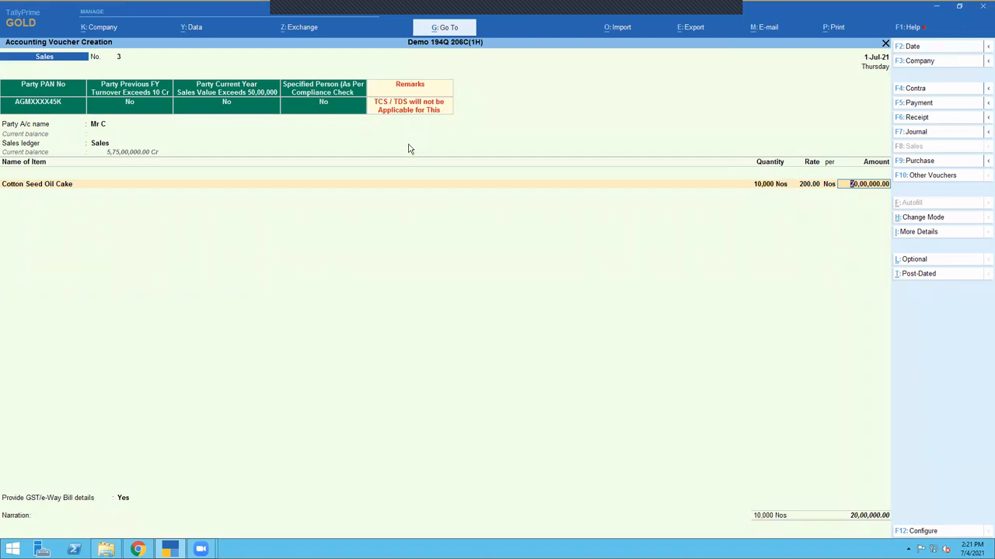
key("Return")
Save the Mr C sales voucher without a TCS or TDS ledger, keeping the e-Way Bill details unchanged and generating the auto journal voucher.
key("Return")
key("Return")
key("Return")
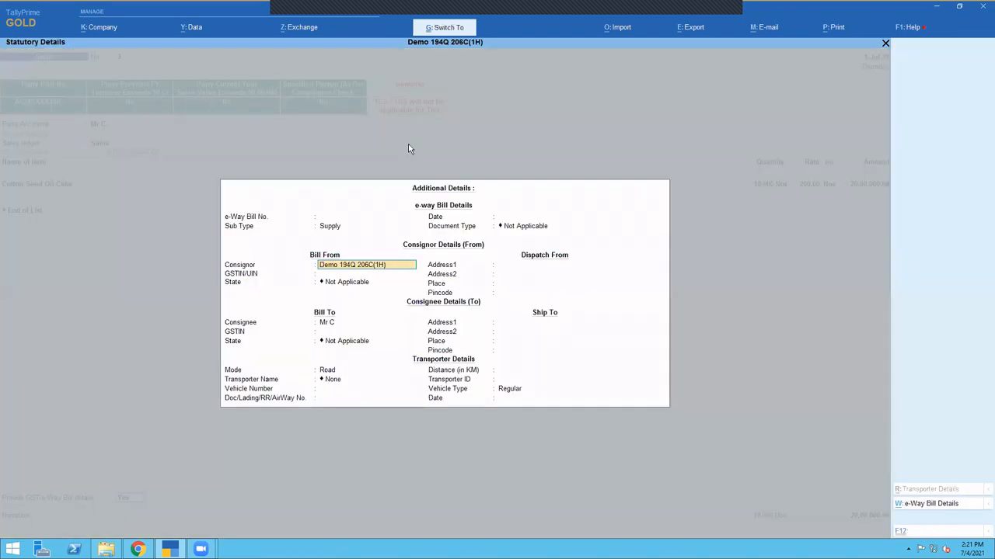
key("ctrl+a")
key("Return")
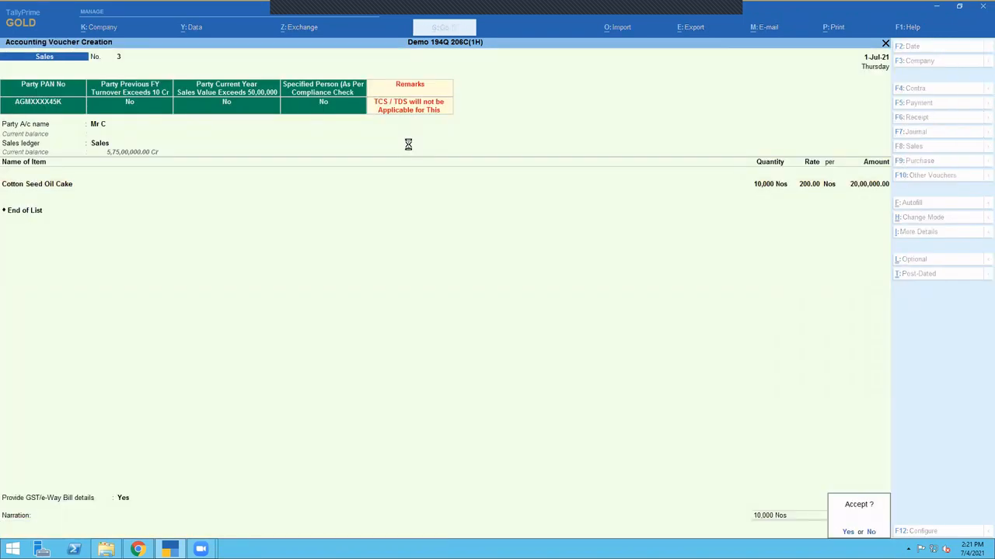
key("Return")
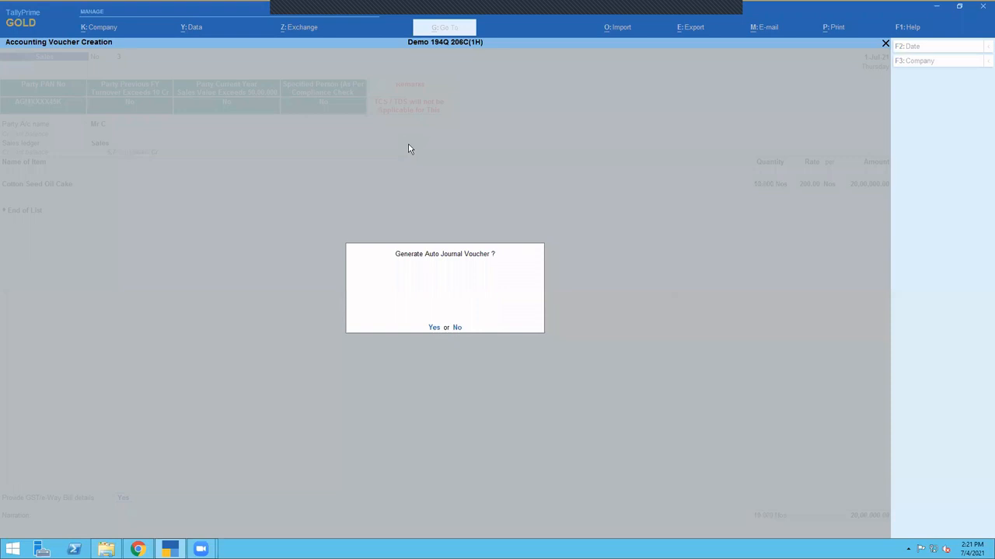
key("Return")
Set the new voucher's party to Mr D with blank dispatch details and unchanged party details, and choose Sales as the sales ledger.
key("Down")
key("Down")
key("Down")
key("Down")
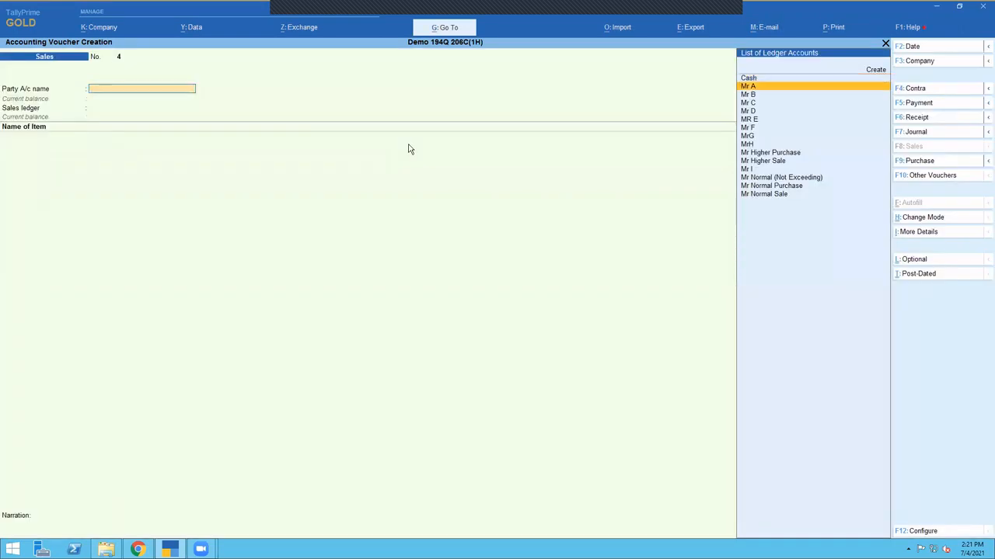
key("Return")
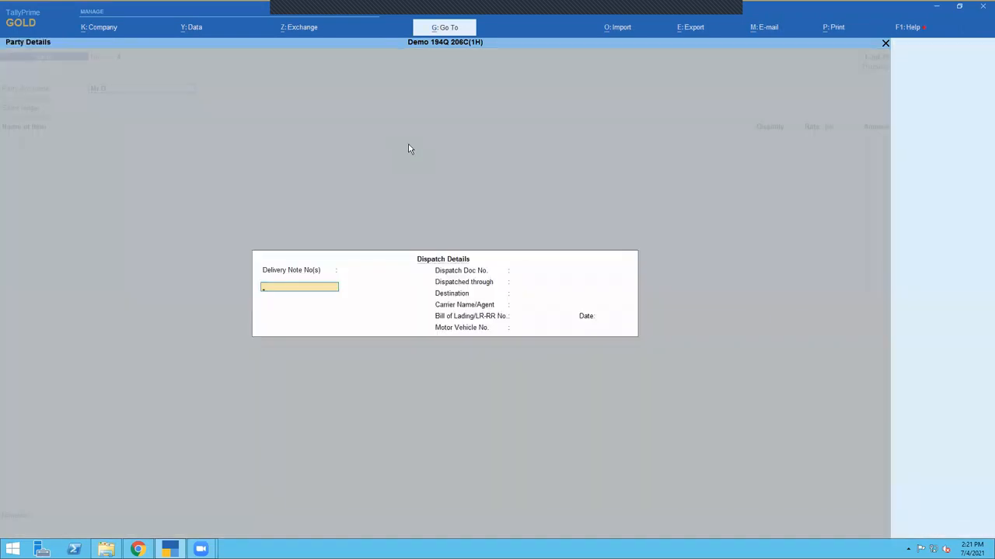
key("ctrl+a")
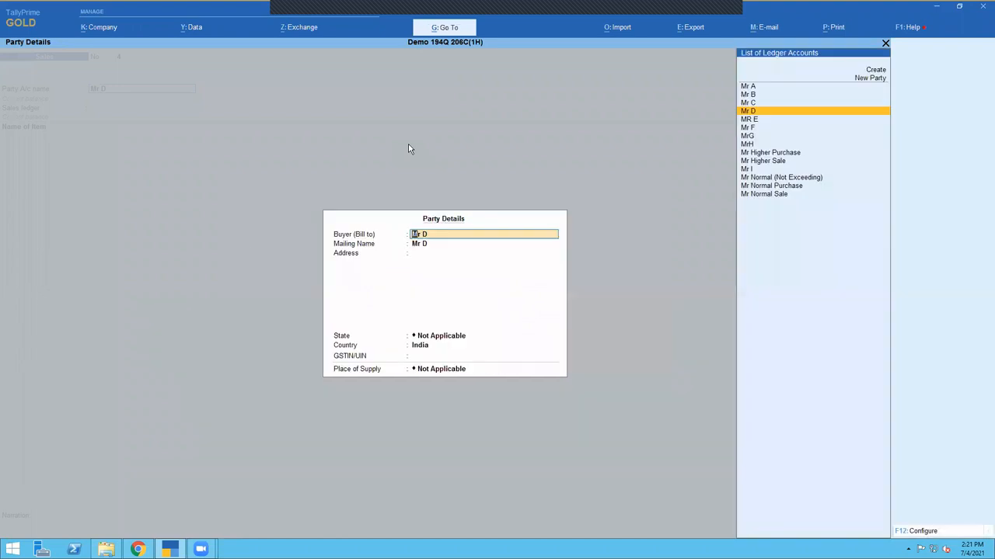
key("ctrl+a")
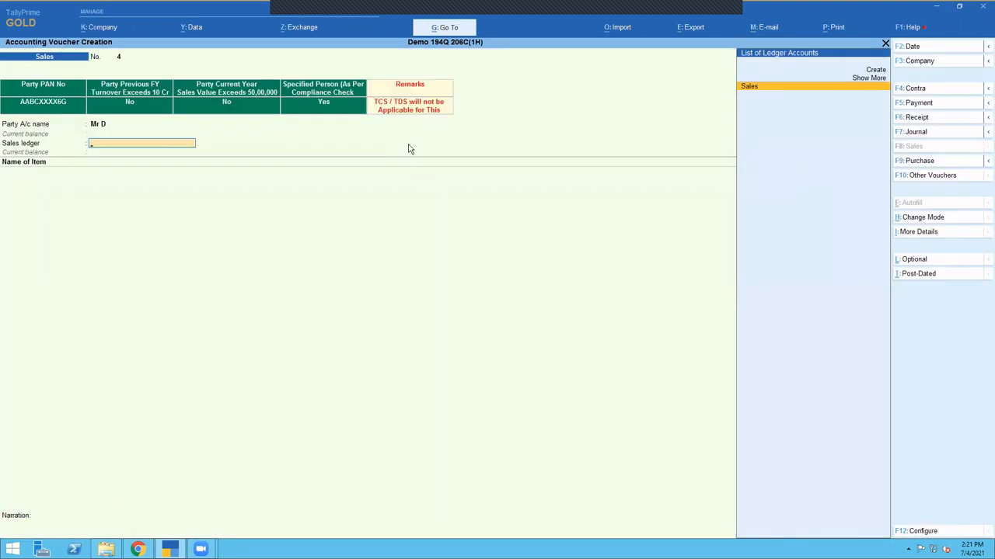
key("Return")
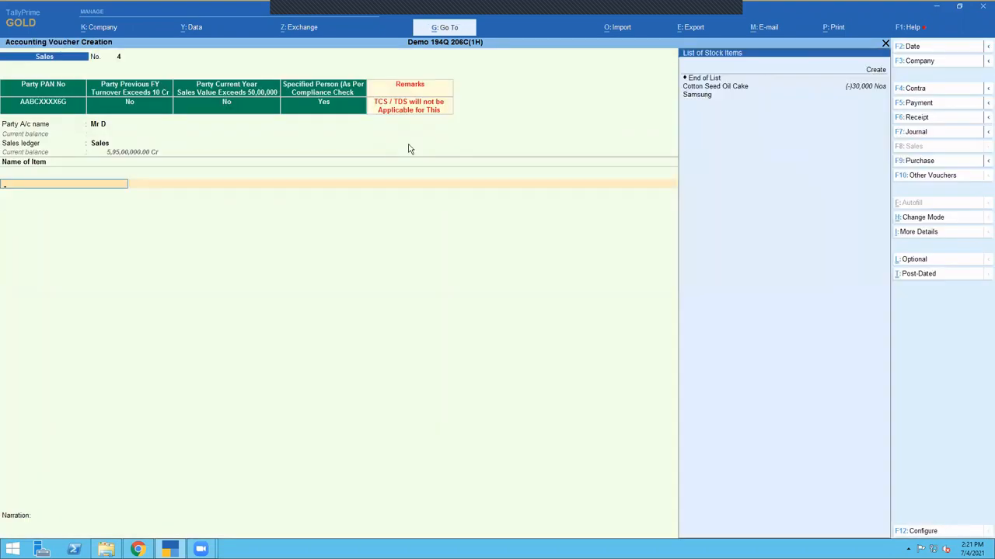
Add Cotton Seed Oil Cake to the Mr D voucher with a quantity of 8,000 Nos at a rate of 1,000.
key("Return")
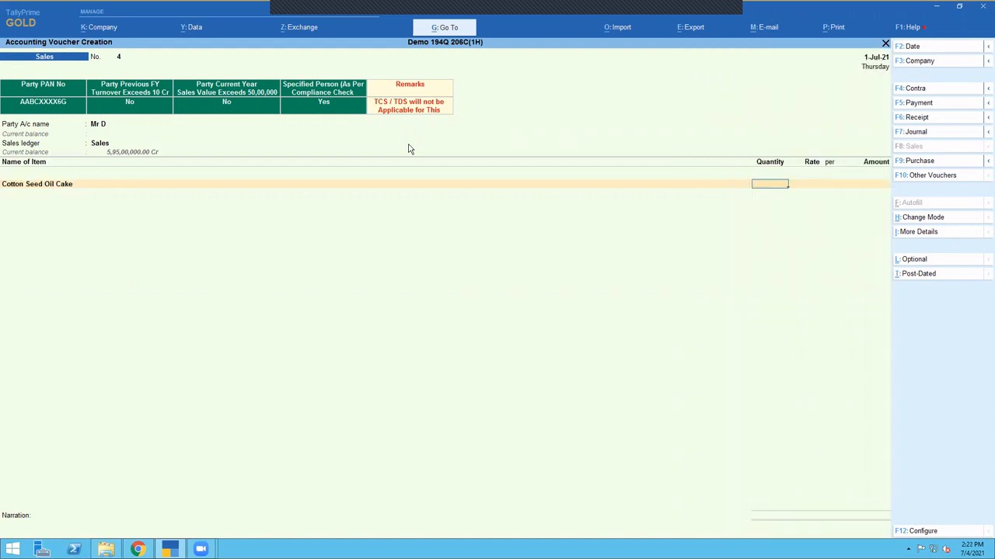
type("8,000")
key("Return")
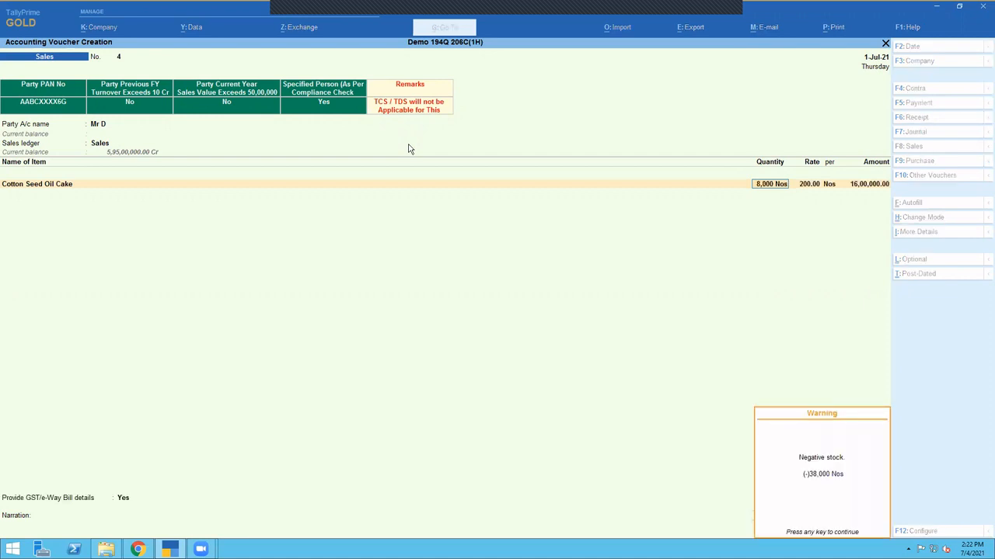
key("Return")
type("1000")
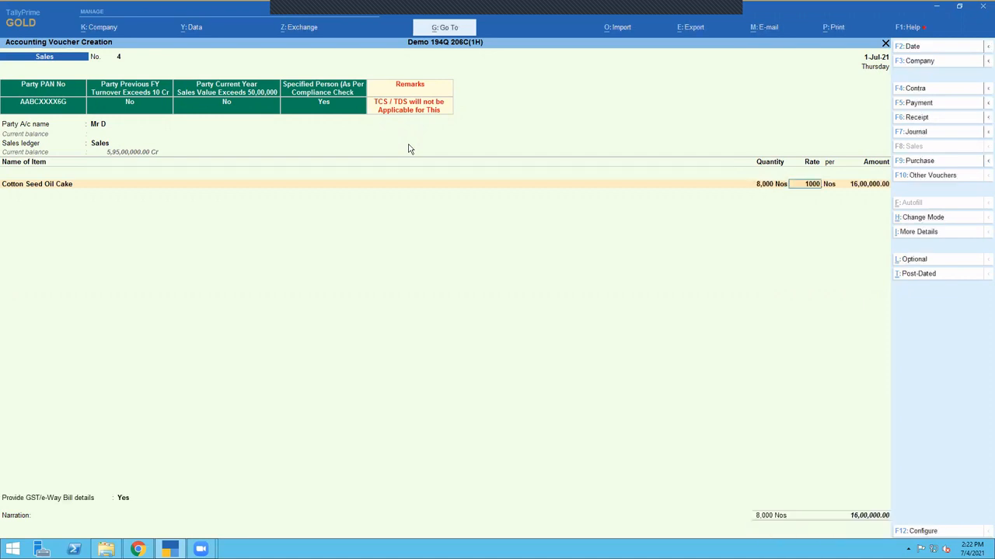
key("Return")
key("Return")
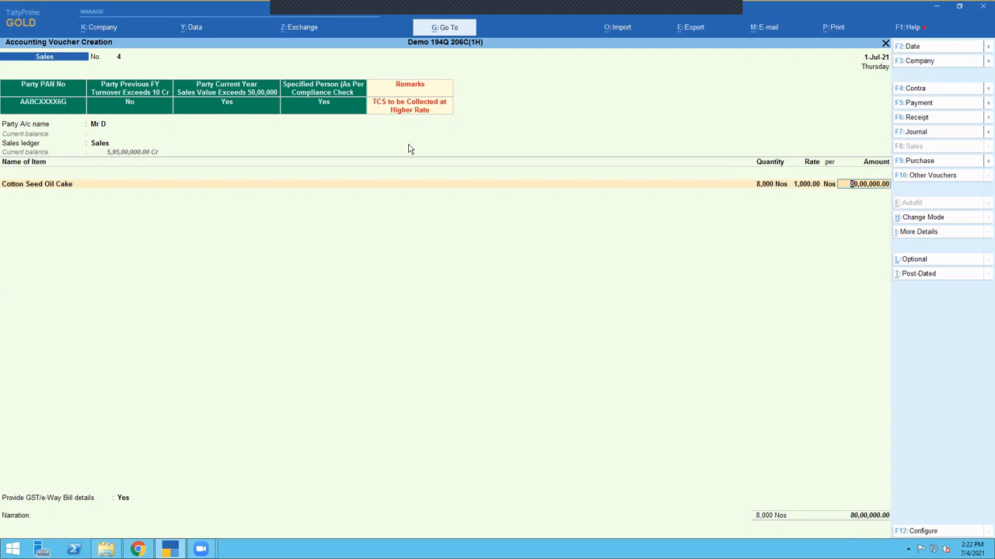
key("Return")
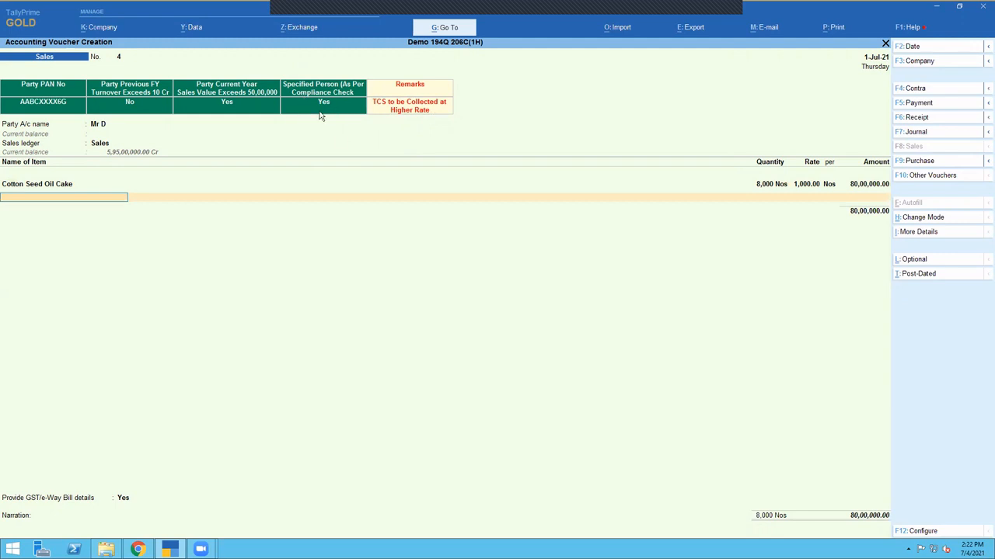
Add the Tcs @5% ledger below the item in the Mr D voucher at 5% with an amount of 1,60,000.
key("Return")
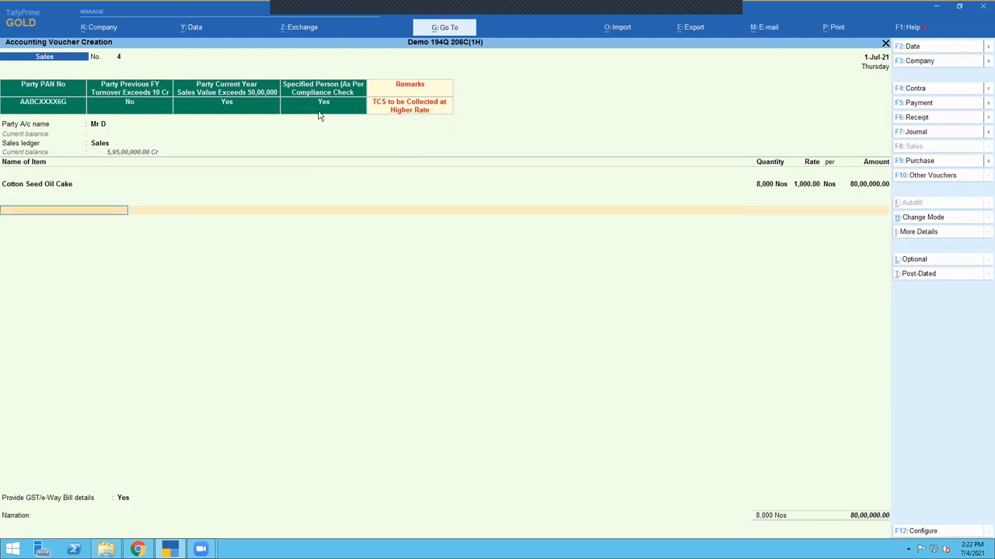
type("Tcs")
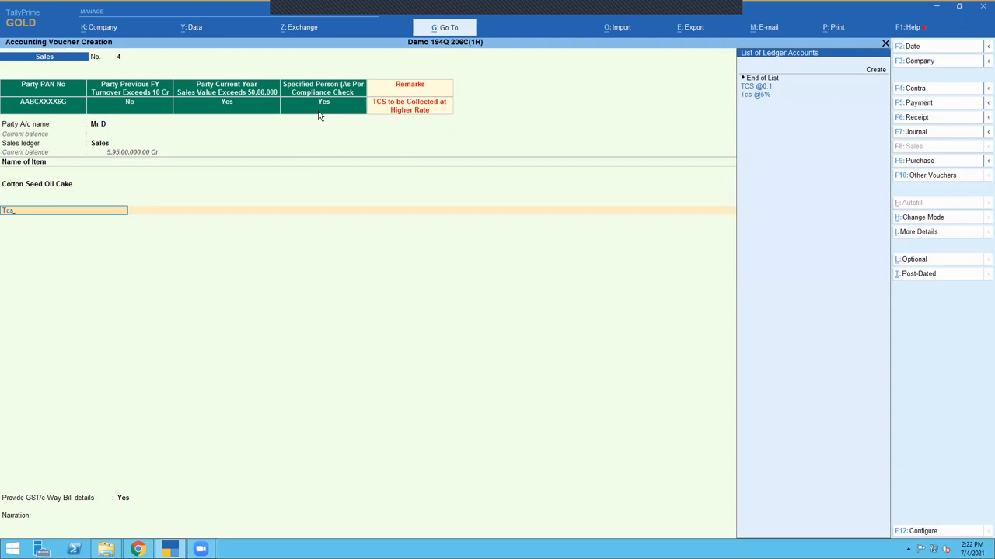
key("Down")
key("Return")
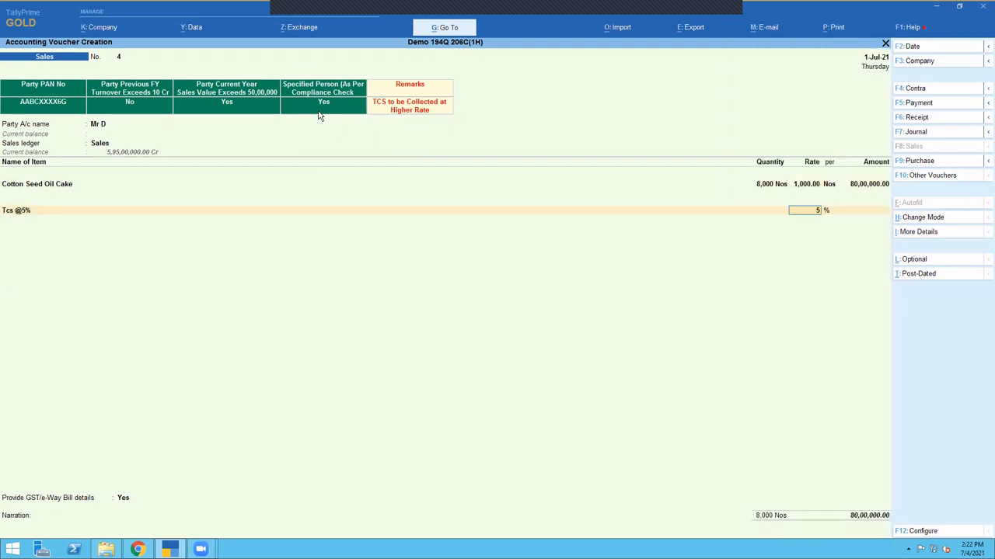
key("Return")
type("1,60,000")
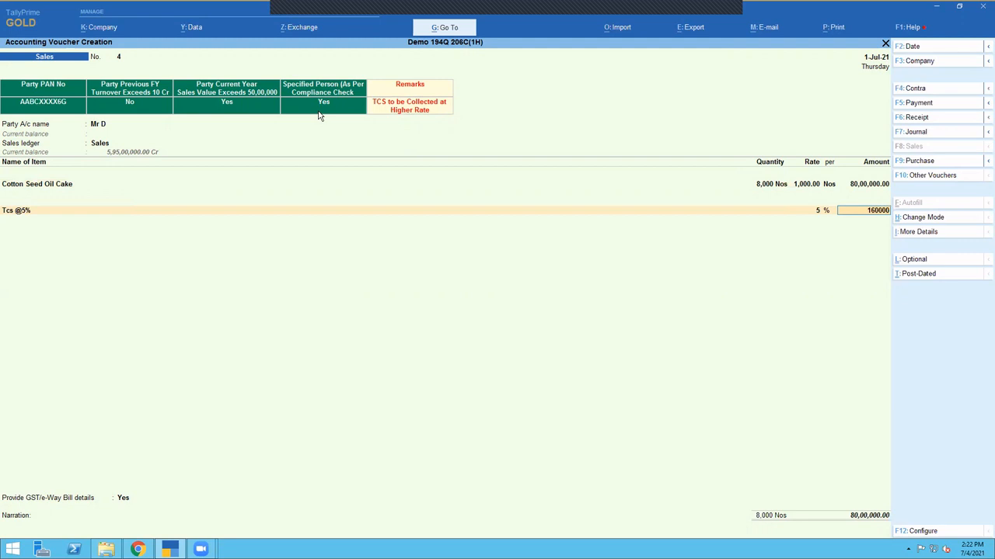
key("Return")
Save the Mr D sales voucher with the e-Way Bill details unchanged and the narration blank.
key("Return")
key("Return")
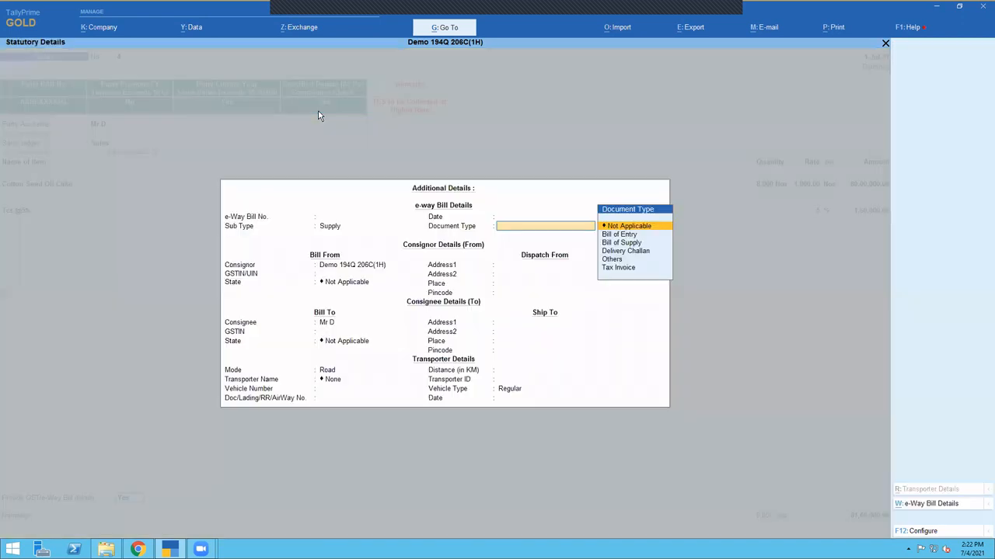
key("ctrl+a")
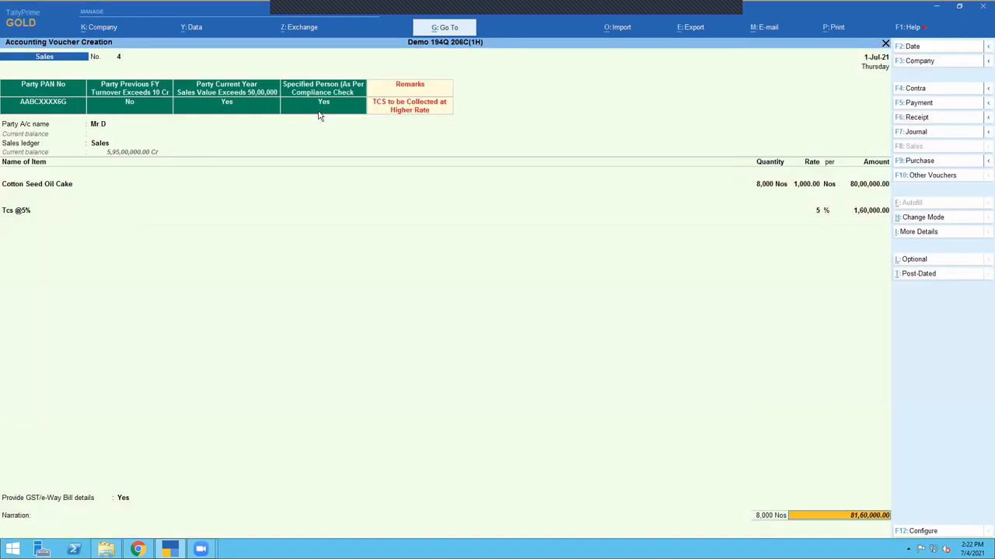
key("Return")
key("Return")
key("Return")
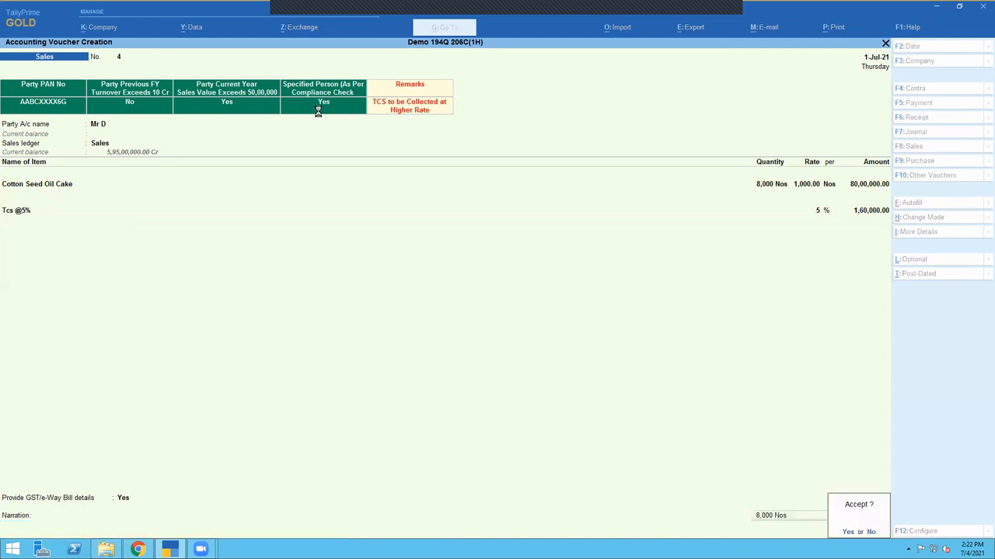
key("Return")
key("n")
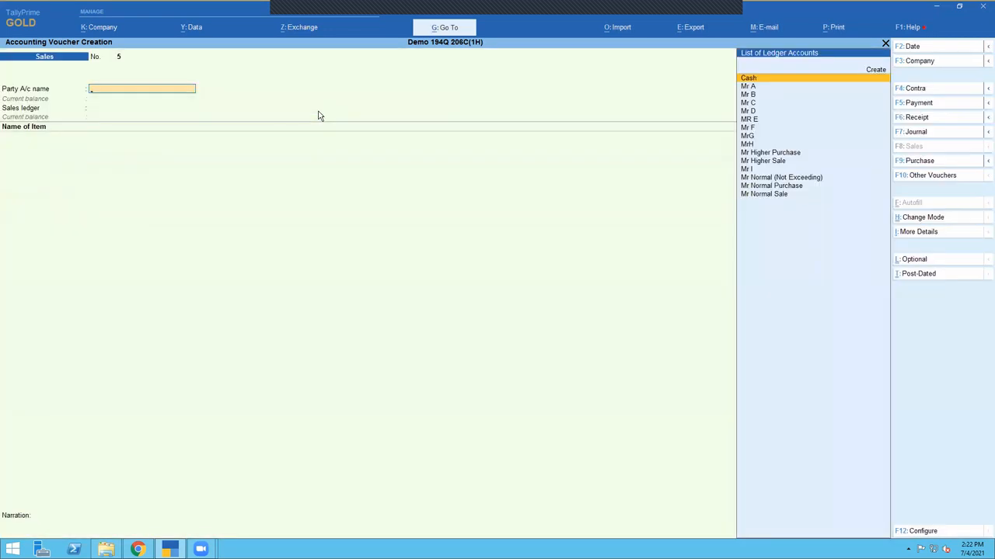
Set the new voucher's party to MR E with blank dispatch details and unchanged party details, and choose Sales as the sales ledger.
key("Down")
key("Down")
key("Down")
key("Down")
key("Down")
key("Return")
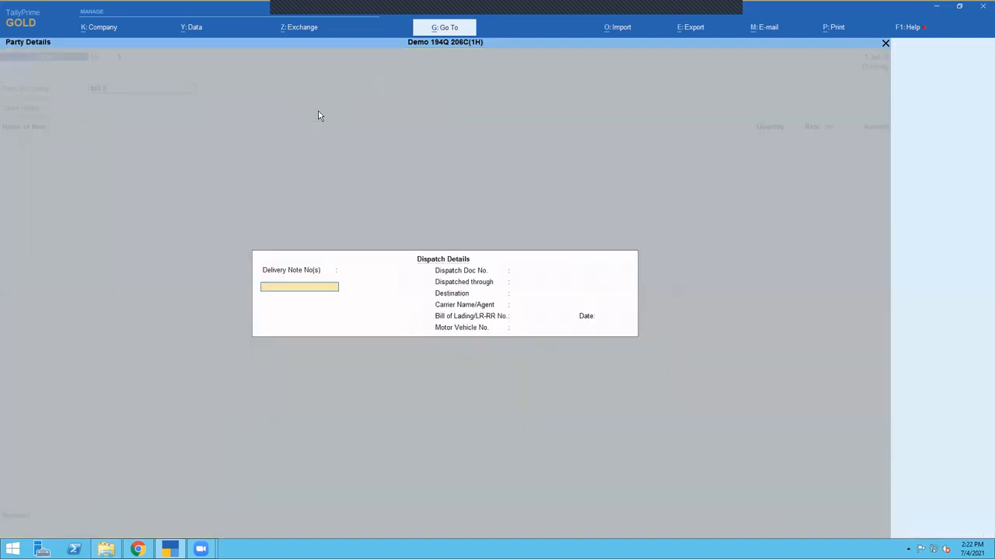
key("ctrl+a")
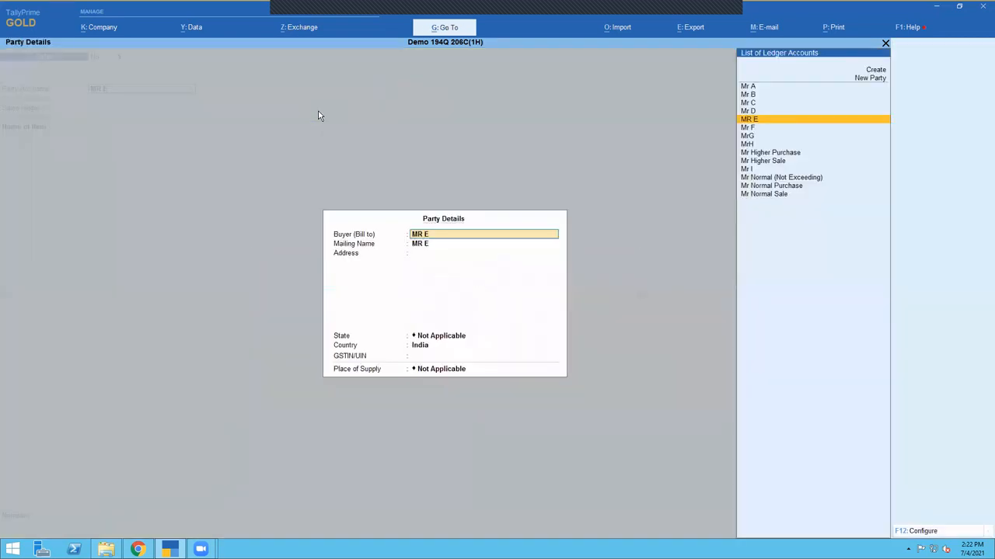
key("Return")
key("Return")
key("ctrl+a")
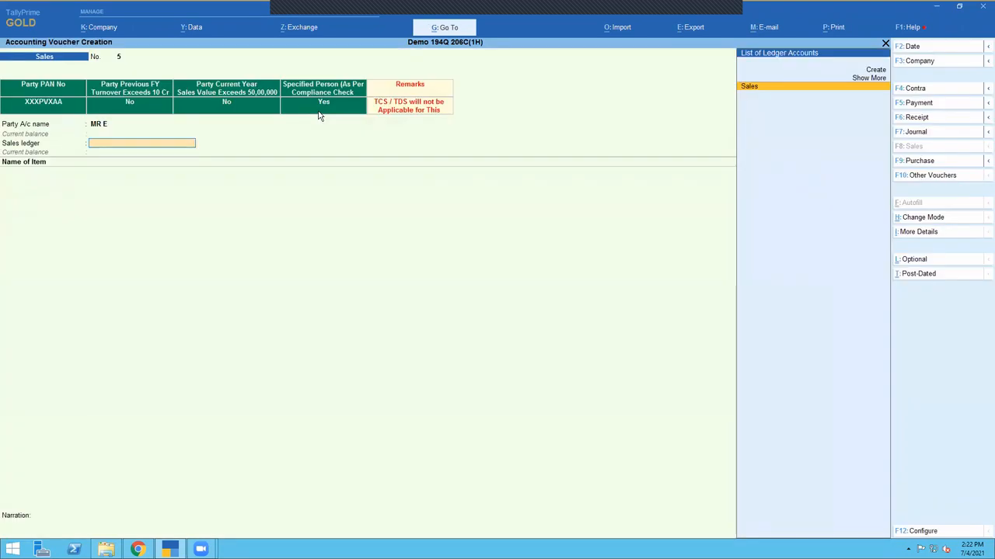
key("Return")
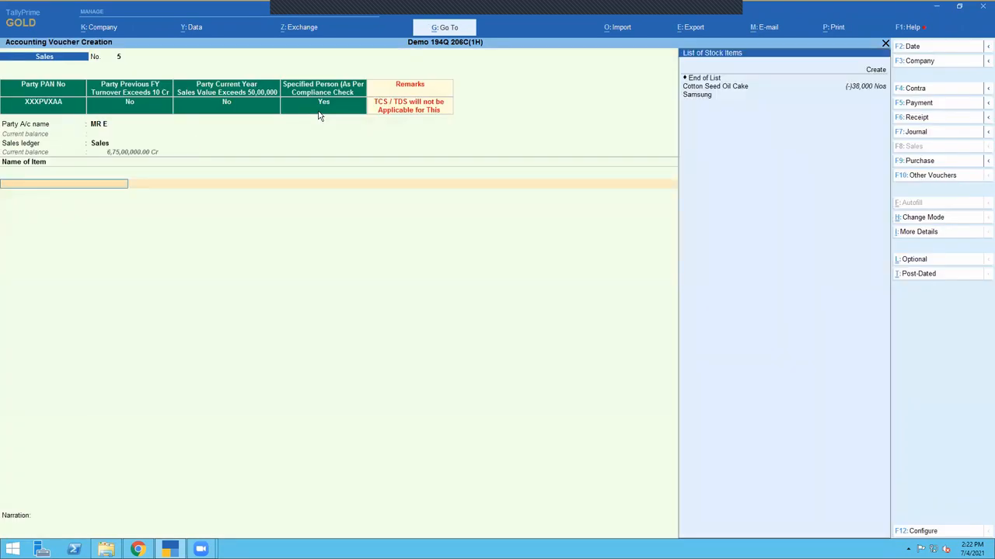
Add Cotton Seed Oil Cake to the MR E voucher with a quantity of 1,000 Nos at a rate of 1,500.
key("Down")
key("Return")
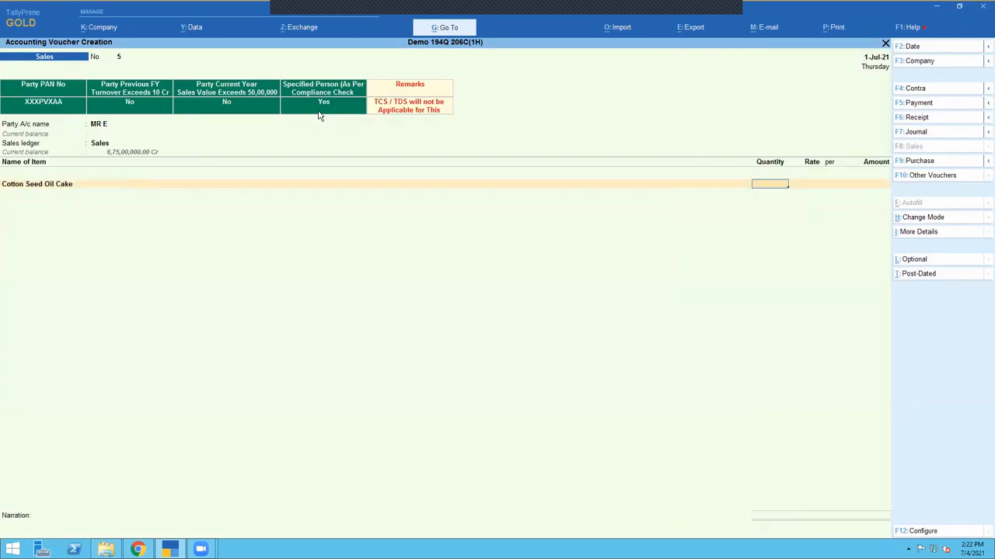
type("1000")
key("Return")
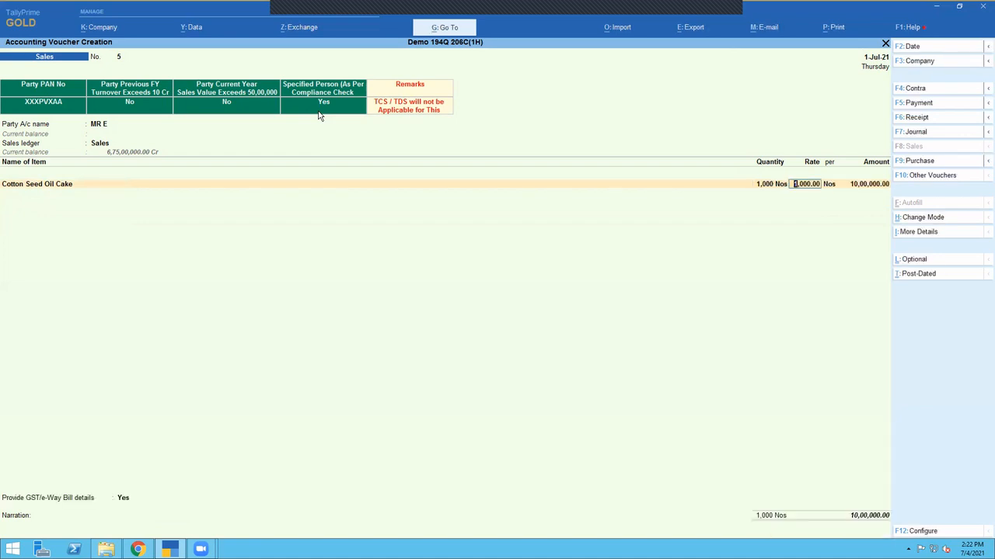
type("150")
key("Return")
key("BackSpace")
type("1500")
key("Return")
key("Return")
key("Return")
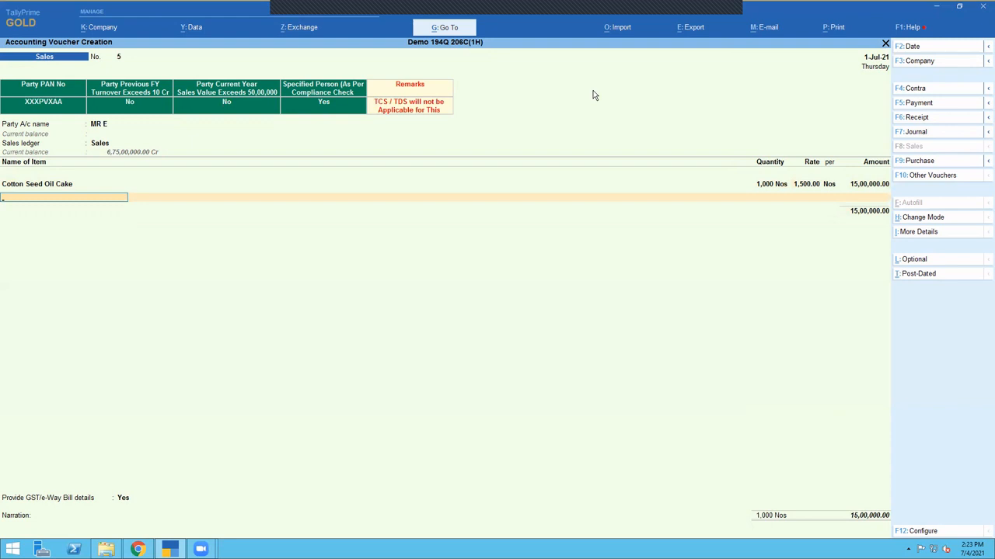
Save the MR E sales voucher without a TCS or TDS ledger, keeping the e-Way Bill details unchanged.
key("Return")
key("Return")
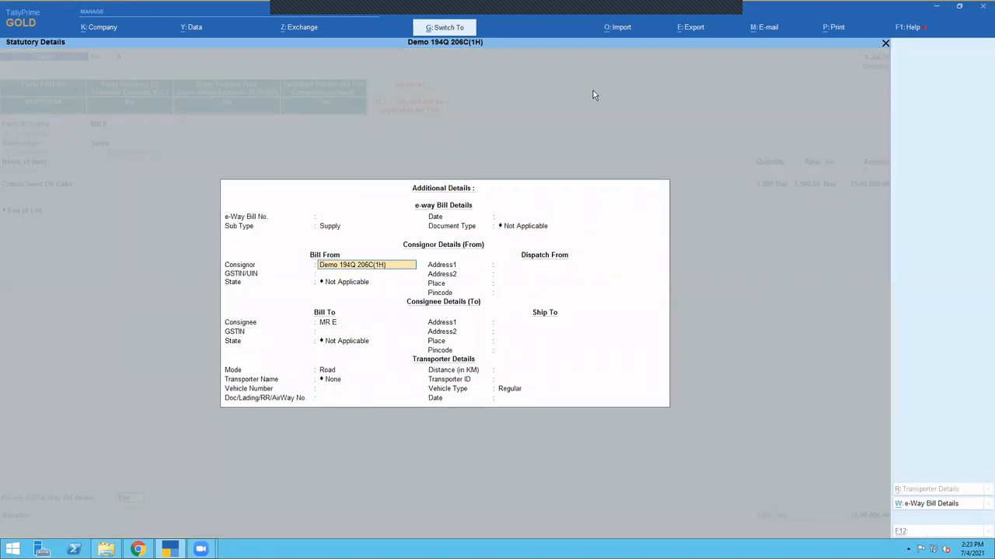
key("ctrl+a")
key("Return")
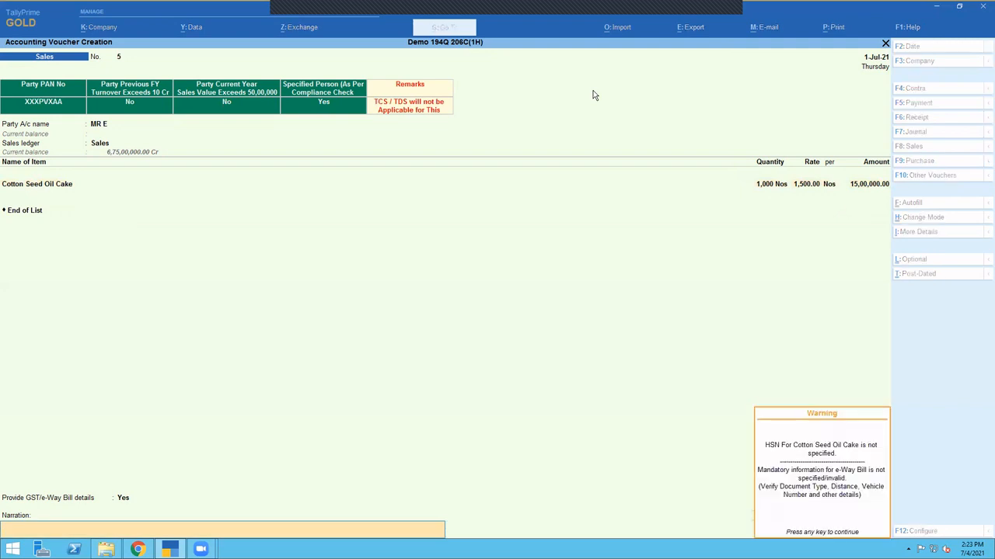
key("Return")
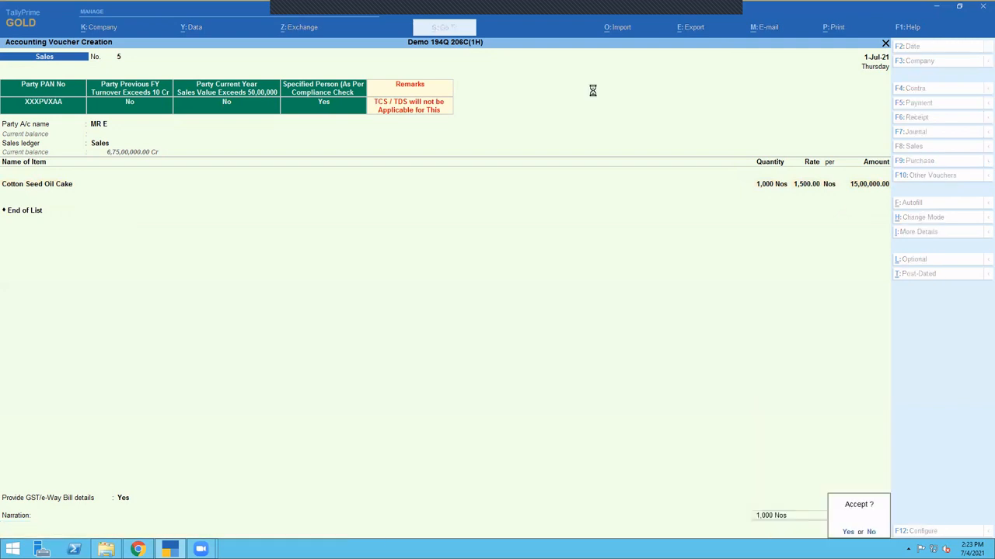
key("y")
key("n")
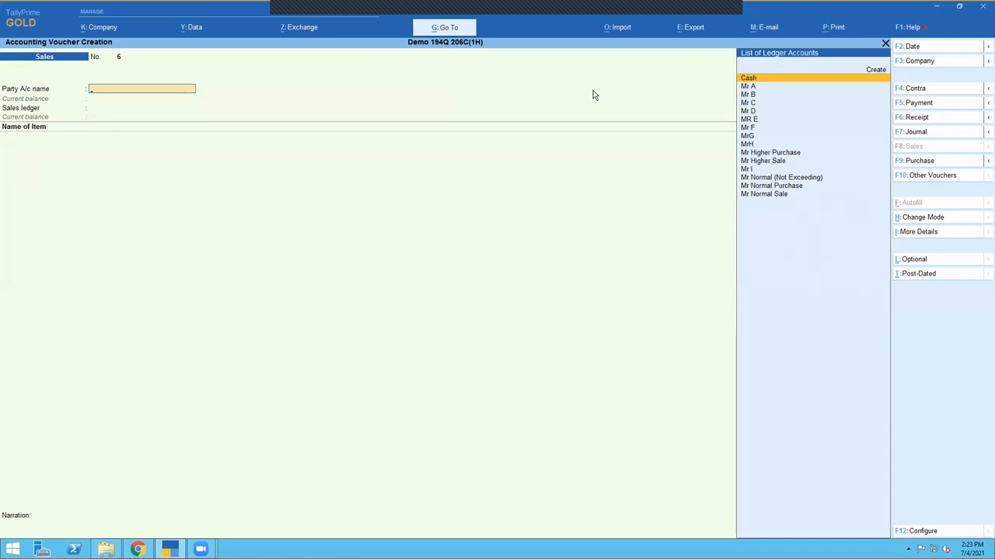
Switch to a purchase voucher and enter supplier invoice number 1 with the date 1-Jul-21.
key("F9")
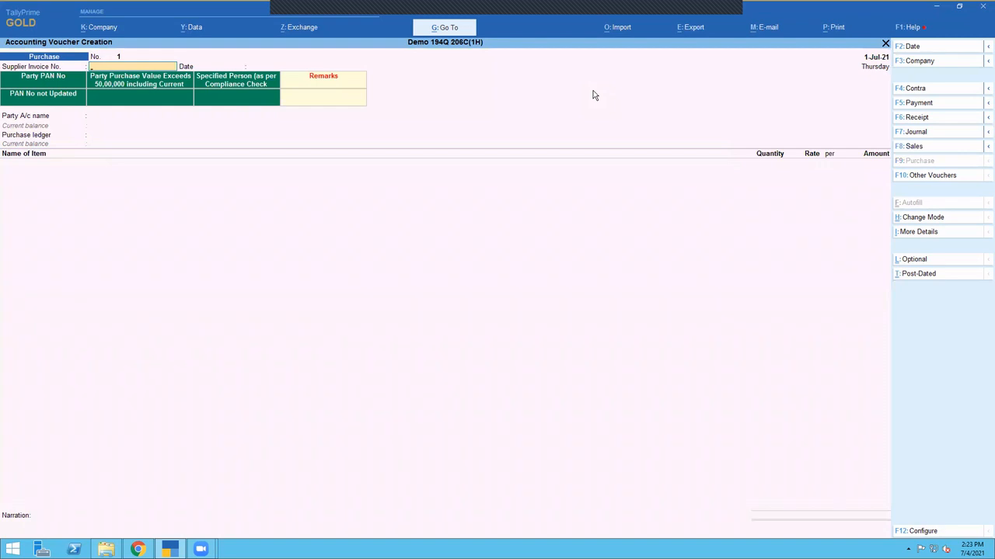
type("1")
key("Return")
key("Return")
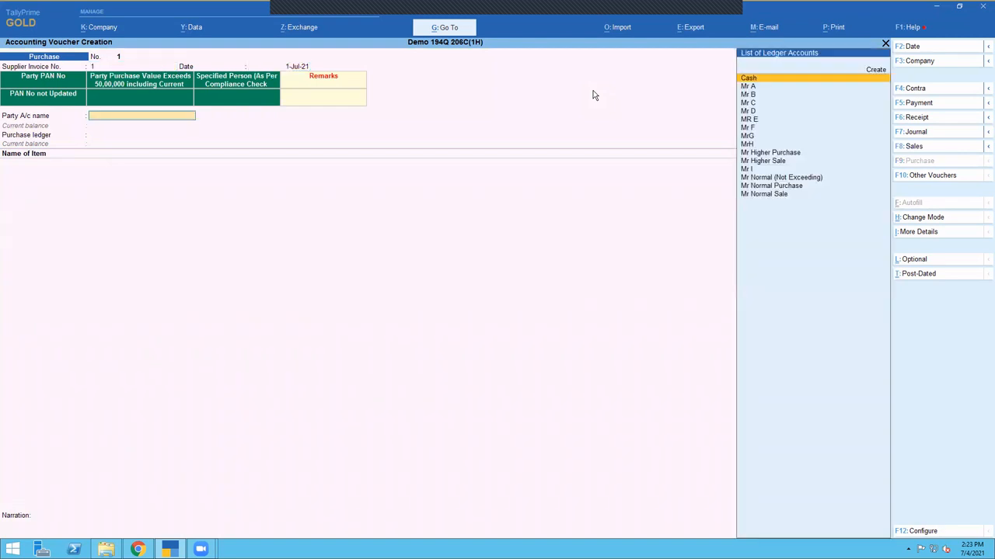
Set the purchase voucher's party to Mr F with blank receipt details and unchanged party details, and choose PURCHASE as the purchase ledger.
key("Down")
key("Down")
key("Down")
key("Down")
key("Down")
key("Down")
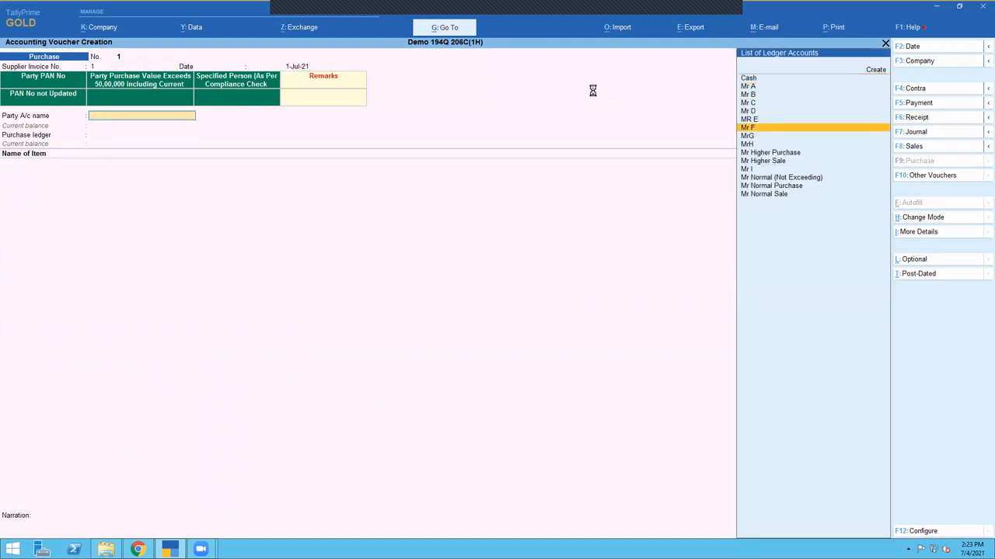
key("Return")
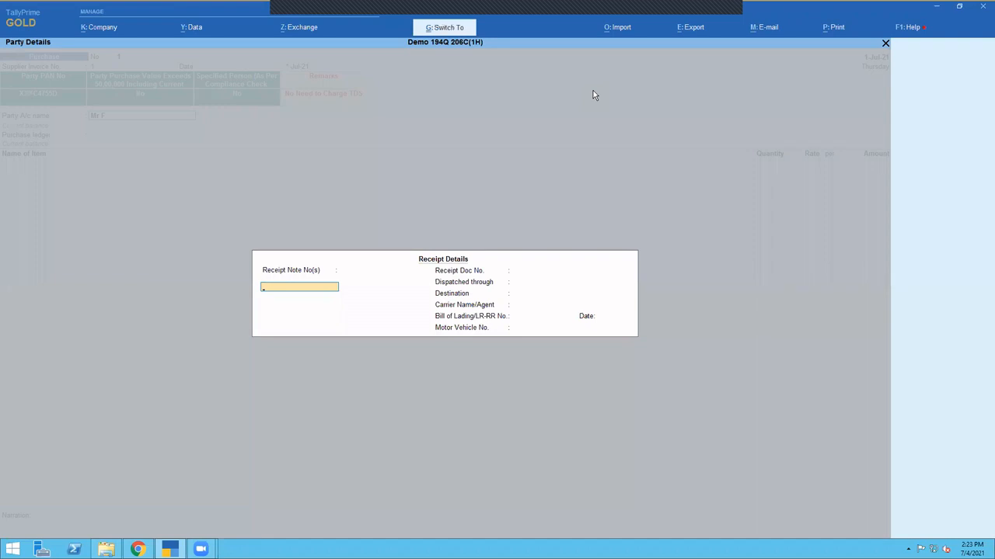
key("Return")
key("ctrl+a")
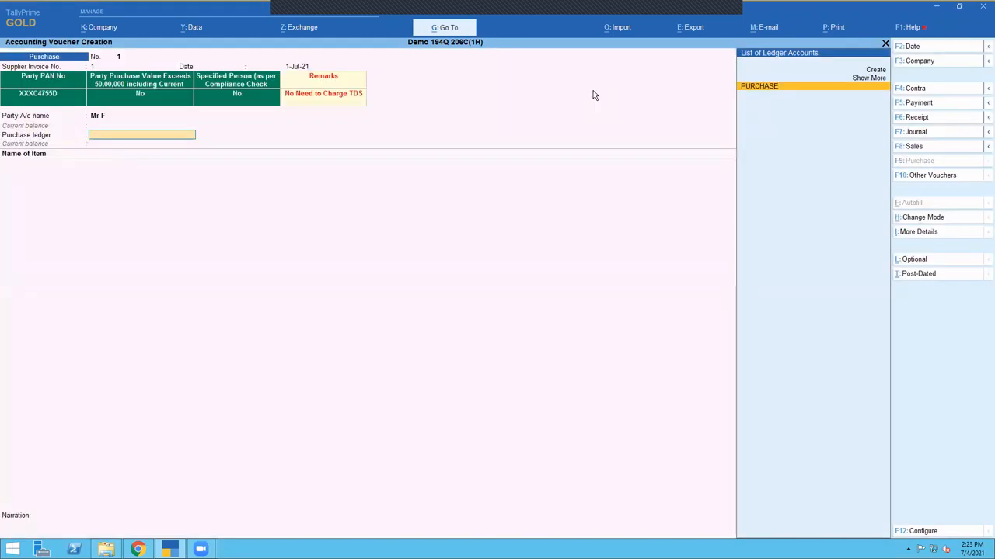
key("Return")
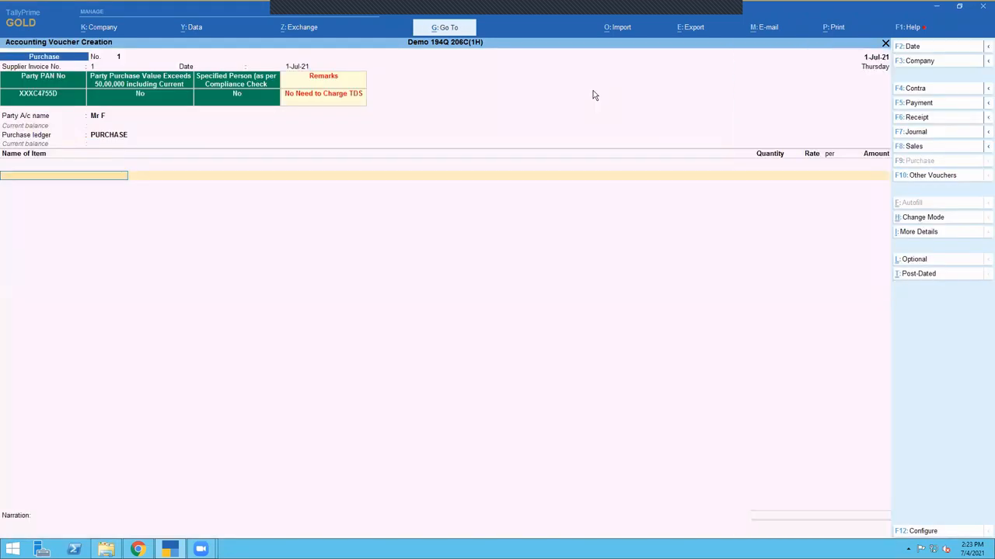
Add Cotton Seed Oil Cake to the Mr F purchase voucher with a quantity of 3,500 Nos at a rate of 1,000.
key("Down")
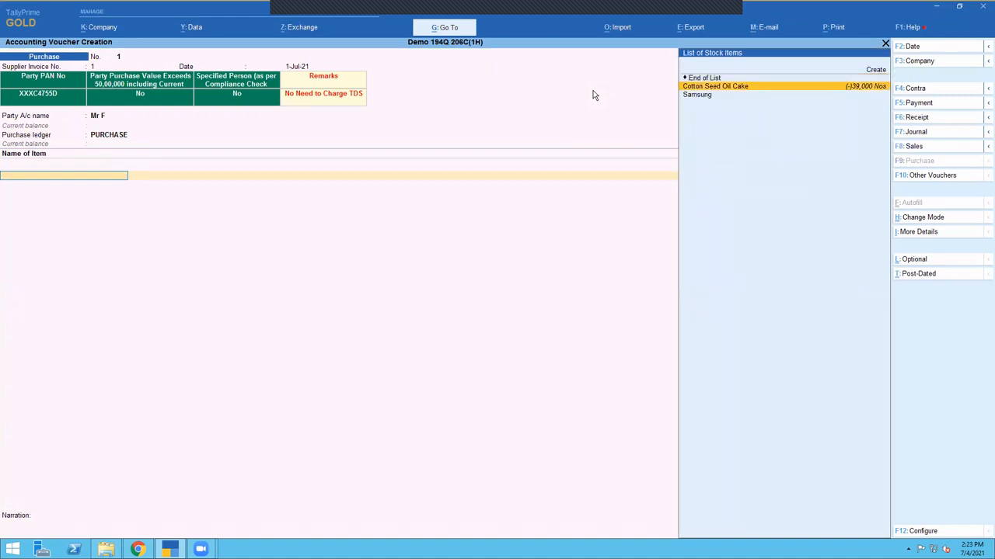
key("Return")
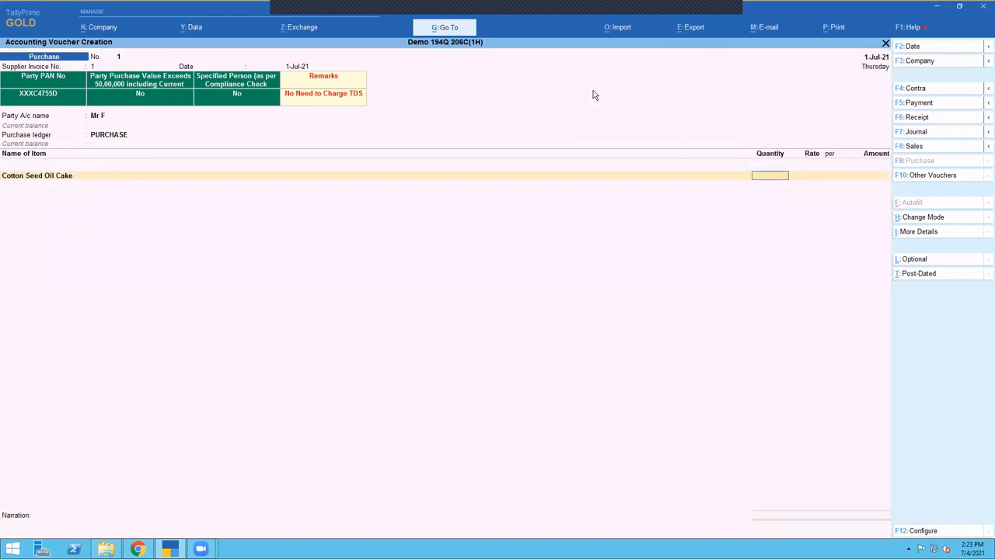
type("3500")
key("Return")
key("Return")
type("1000")
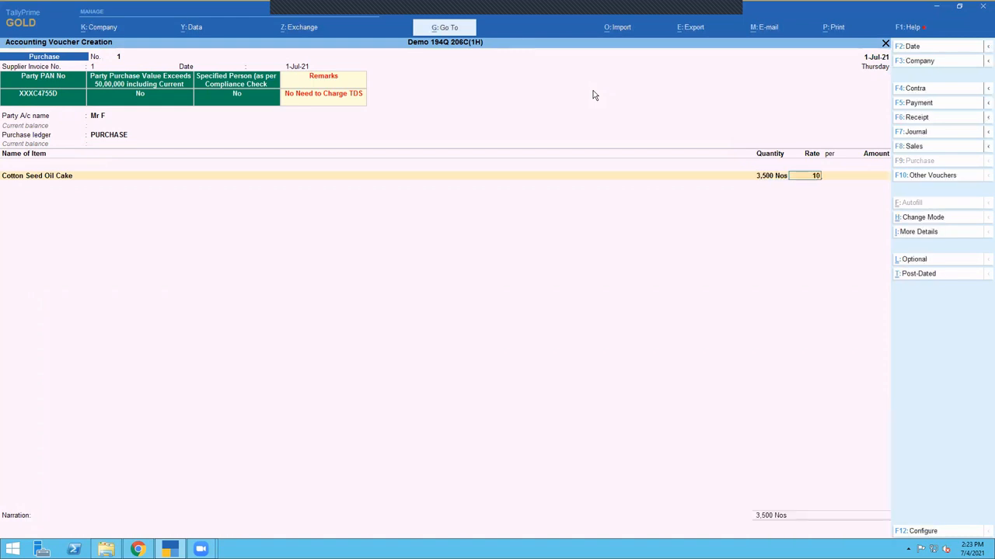
key("Return")
key("Return")
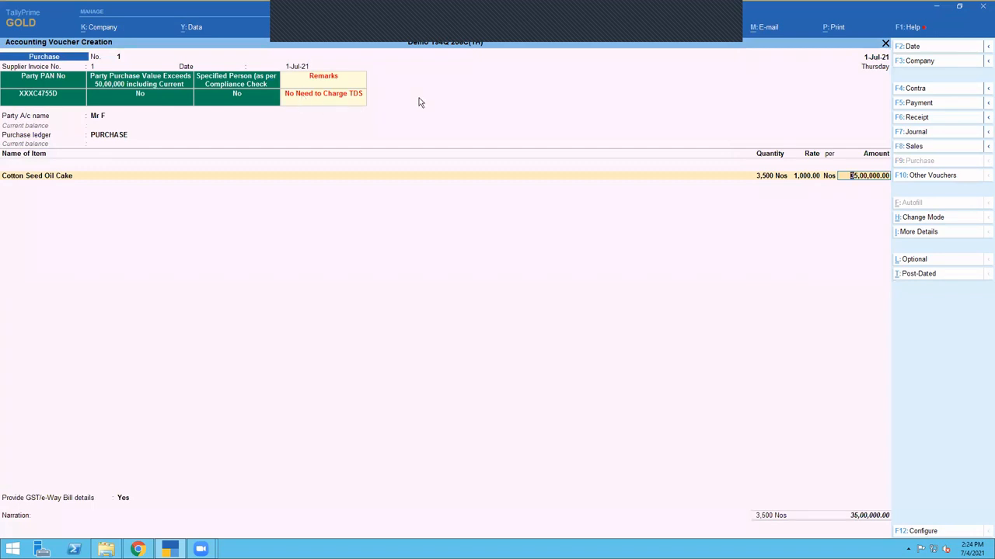
key("Return")
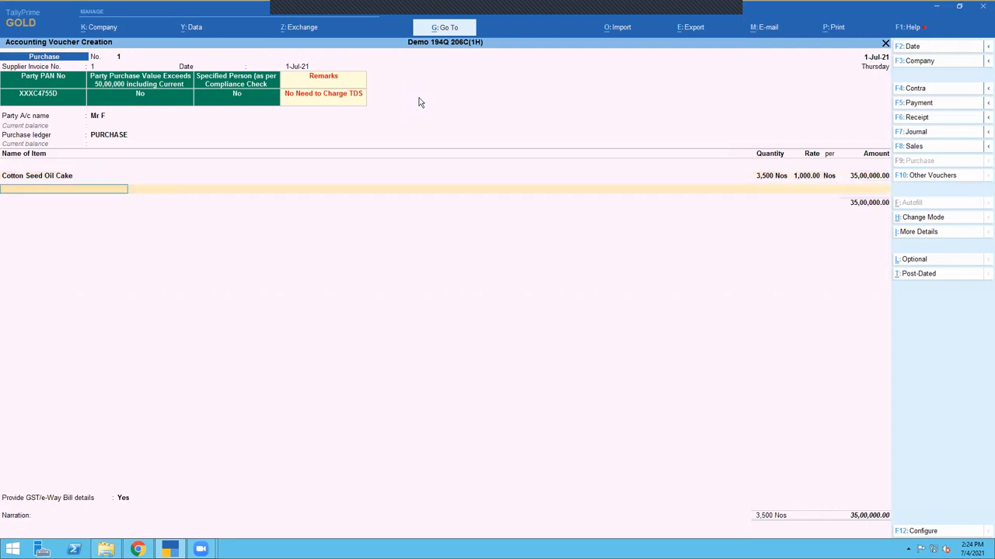
Save the Mr F purchase voucher without a TDS ledger, keeping the e-Way Bill details unchanged and accepting auto journal voucher generation.
key("Return")
key("Return")
key("Return")
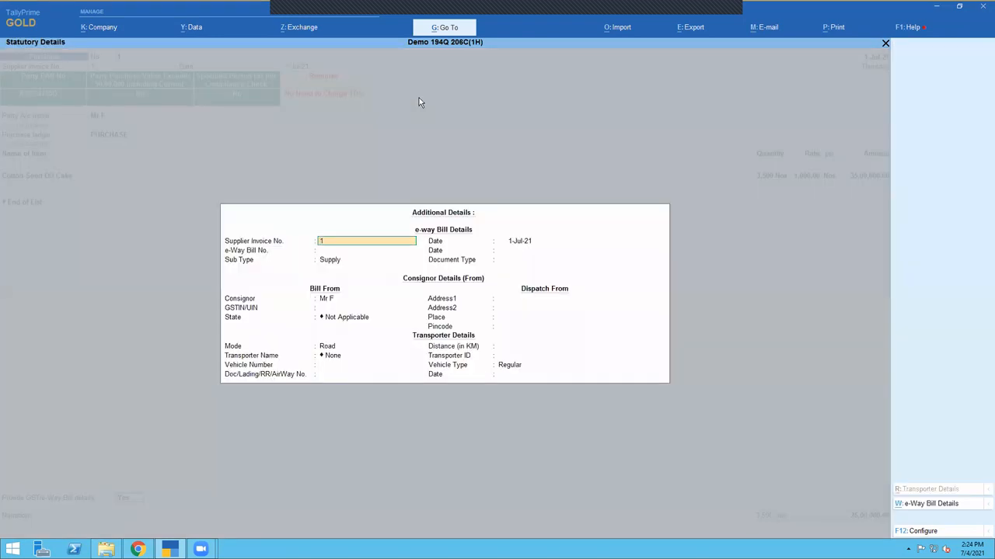
key("ctrl+a")
key("Return")
key("Return")
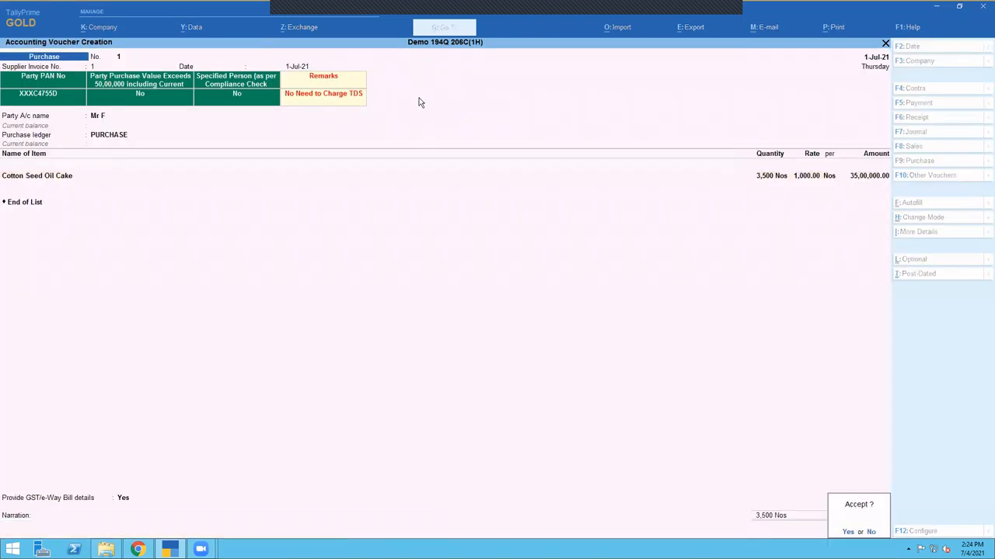
key("Return")
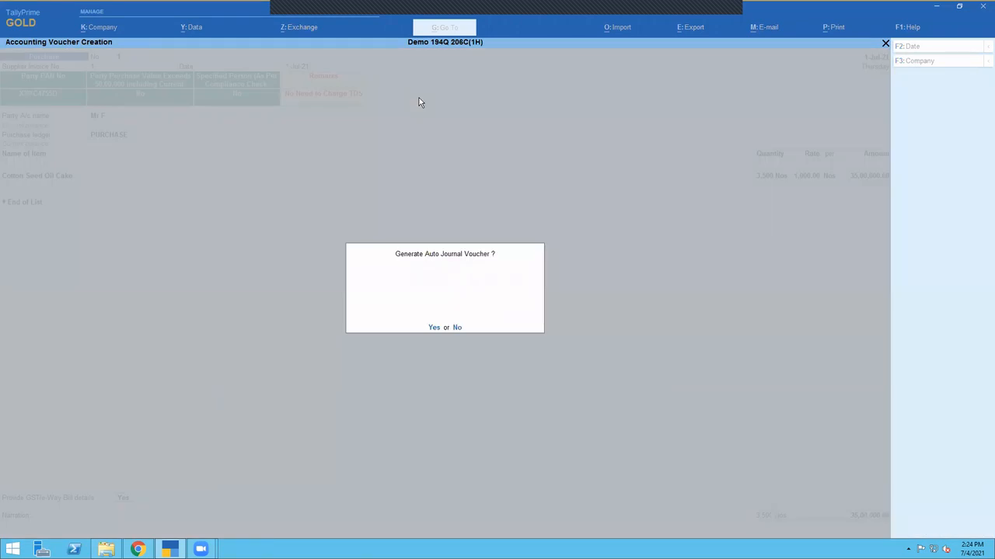
key("Return")
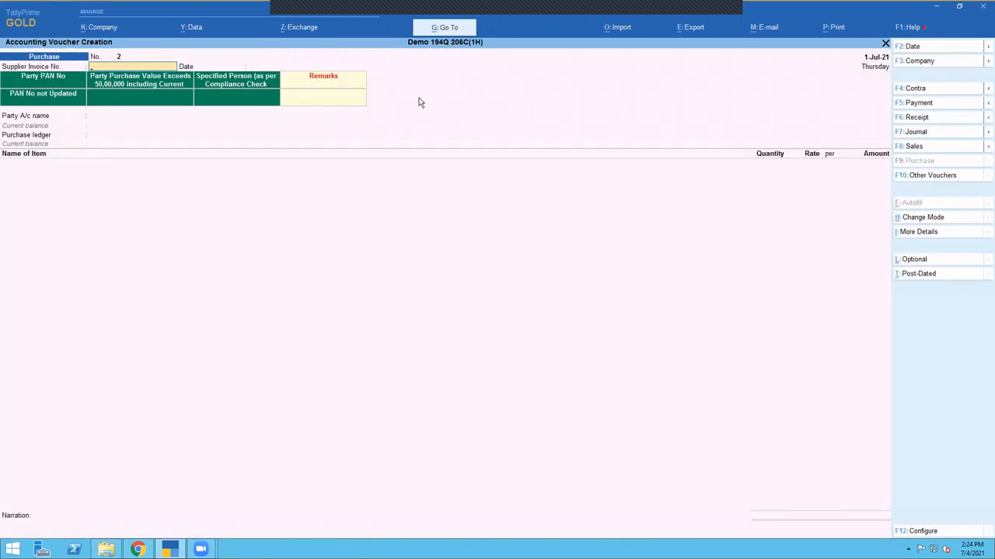
Set the new purchase voucher's party to MrG with blank supplier invoice and receipt details, and choose PURCHASE as the purchase ledger.
key("Return")
key("Return")
key("Down")
key("Down")
key("Down")
key("Down")
key("Down")
key("Down")
key("Down")
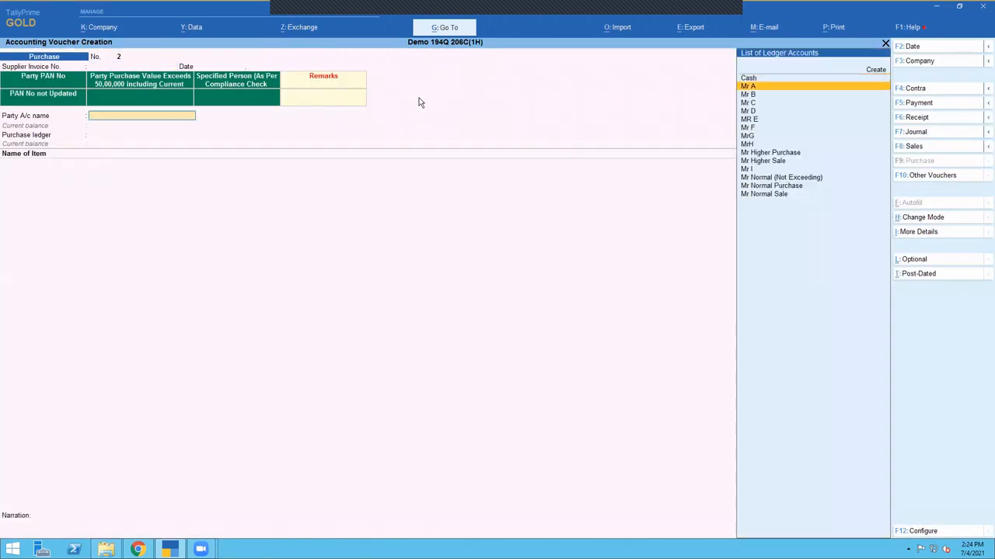
key("Return")
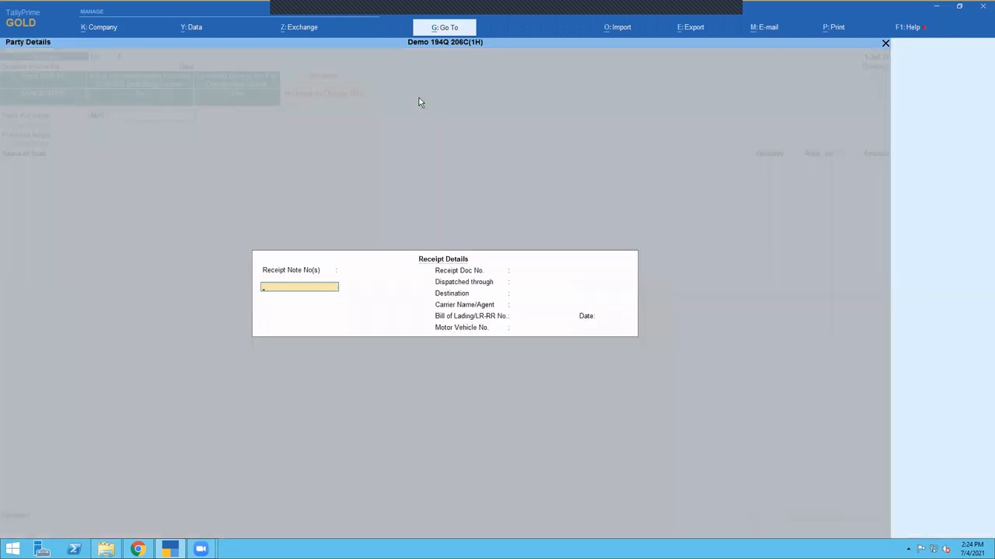
key("Return")
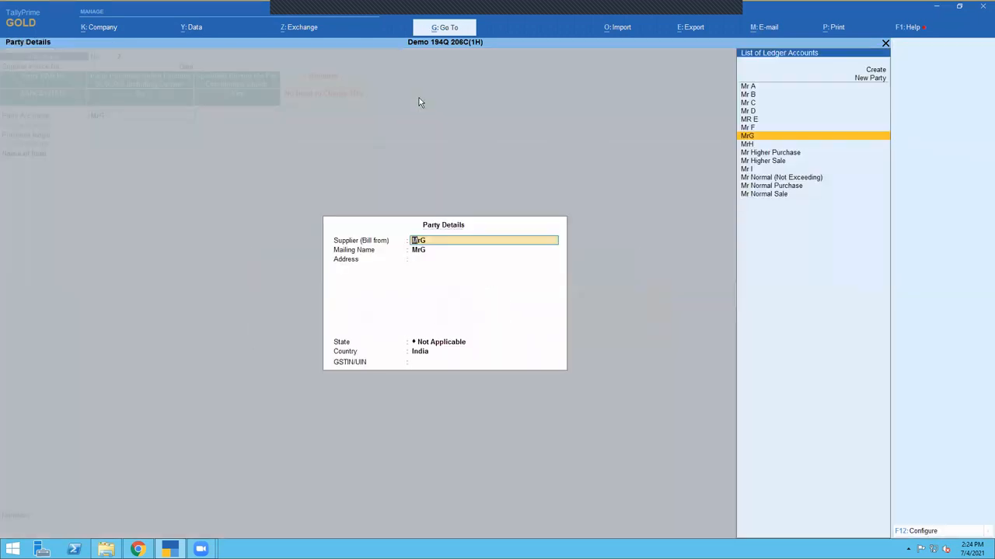
key("Return")
key("ctrl+a")
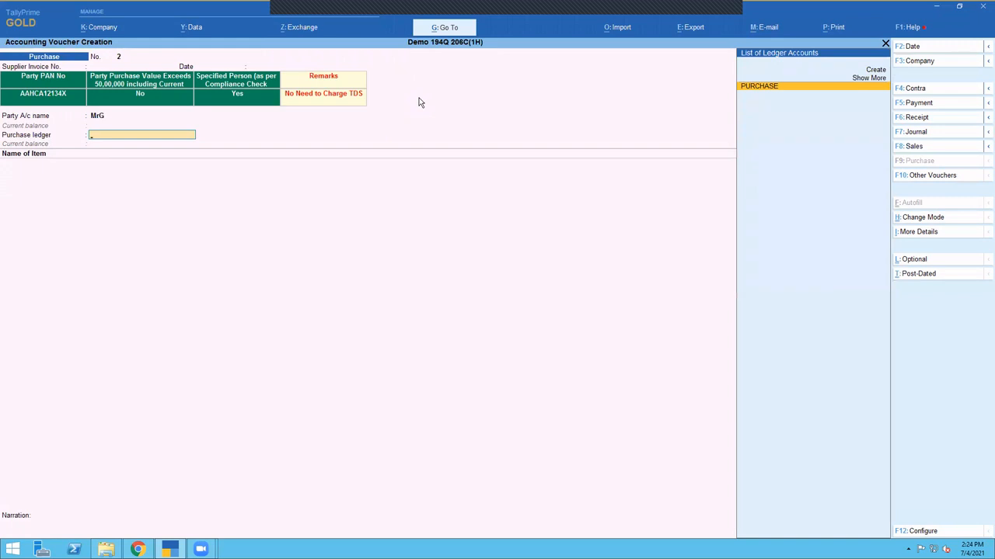
key("Return")
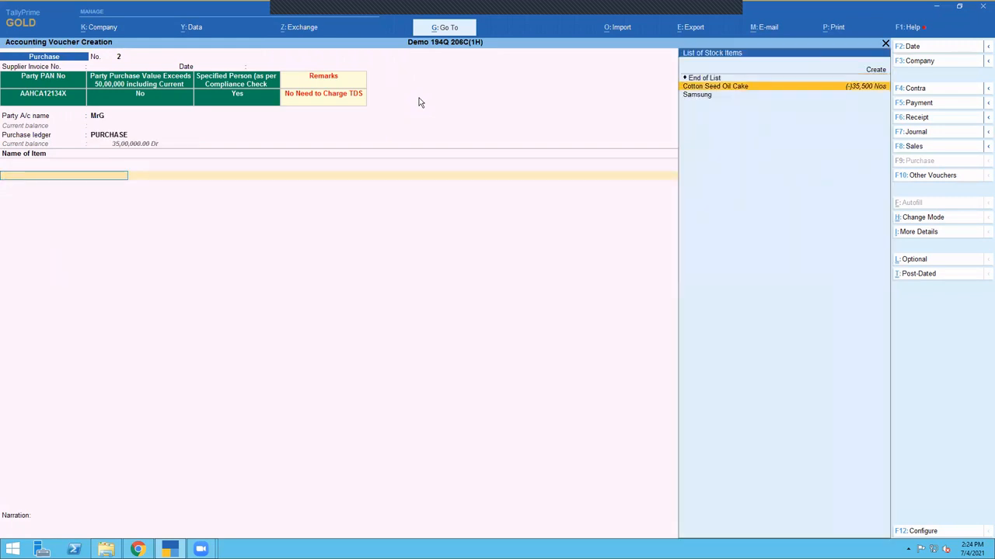
Add Cotton Seed Oil Cake to the MrG purchase voucher with a quantity of 6,500 Nos at a rate of 1,000.
key("Return")
type("6500")
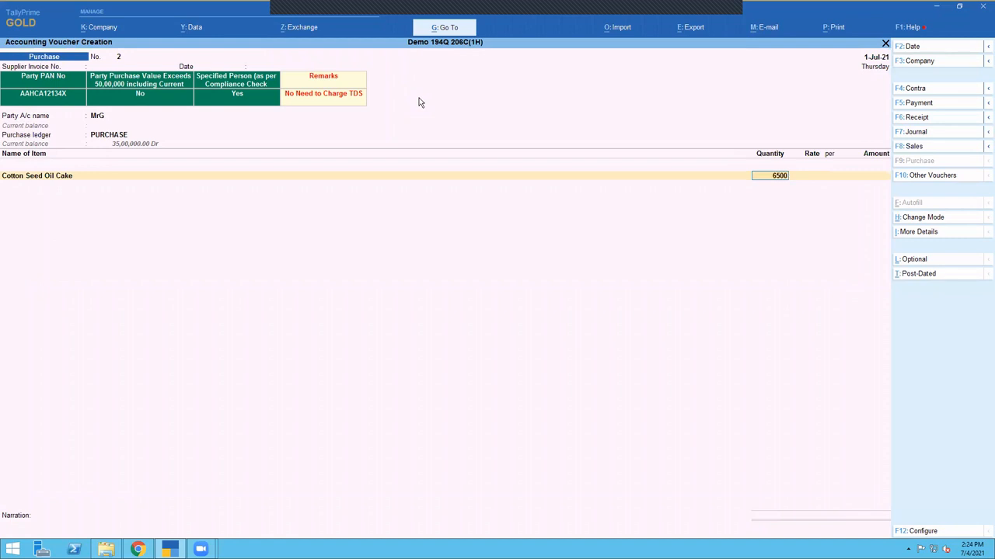
key("Return")
type("000")
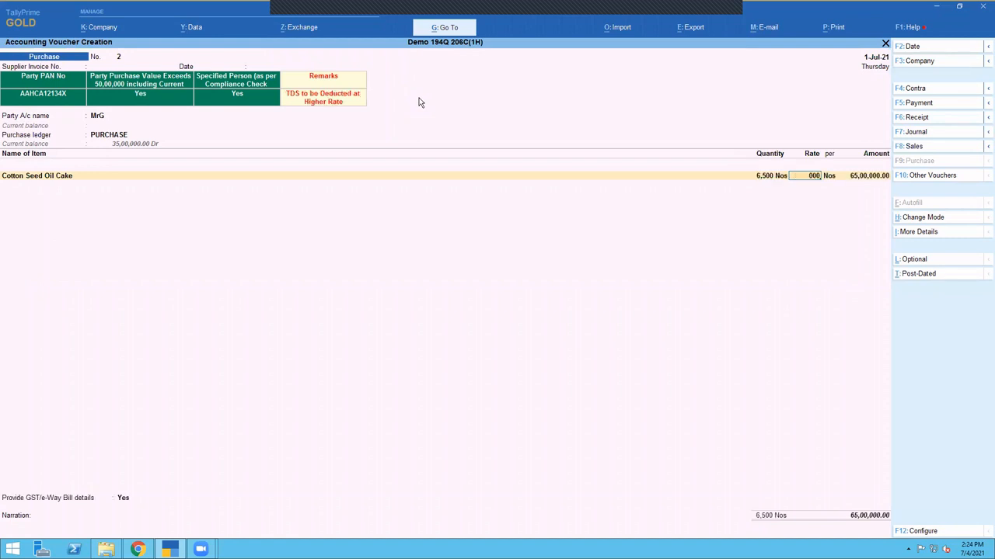
key("BackSpace")
key("BackSpace")
key("BackSpace")
type("1000")
key("Return")
key("Return")
key("Return")
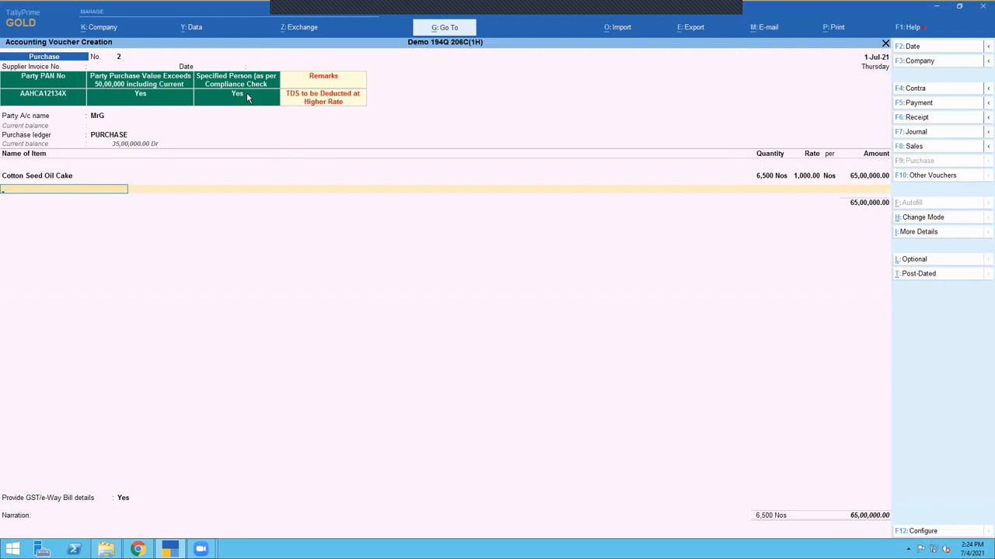
Add the Tds @ 5% ledger below the item in the MrG purchase voucher with an amount of 3,25,000.
key("Return")
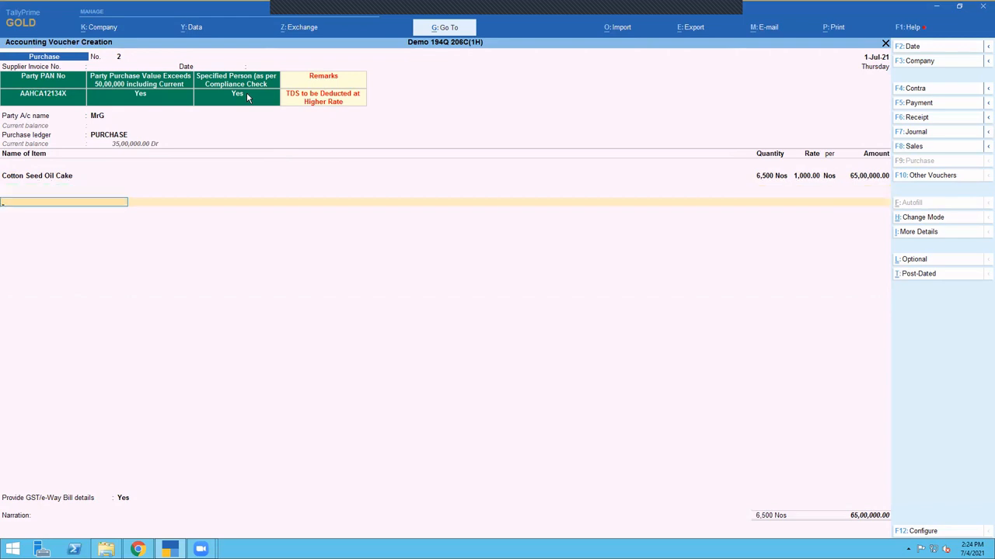
type("TDS")
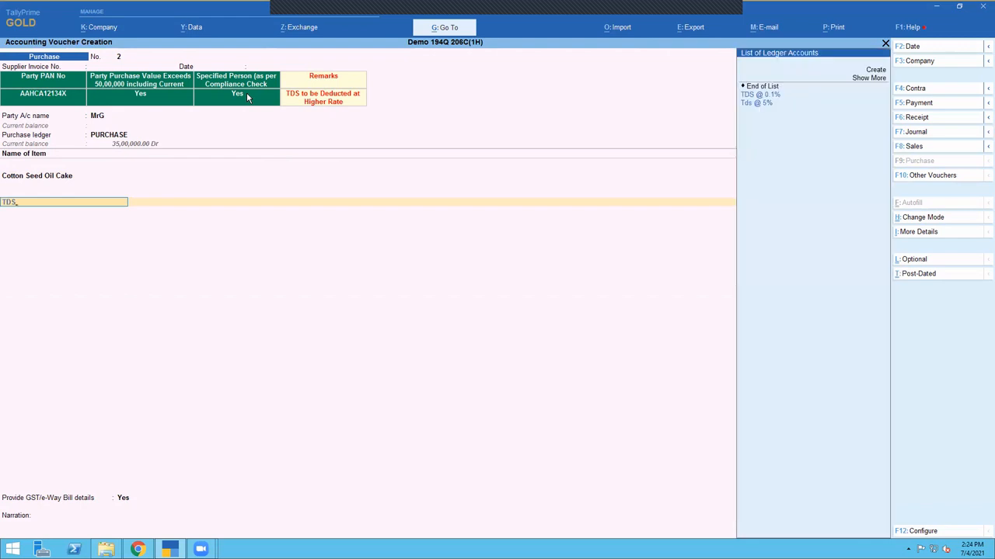
key("Down")
key("Return")
key("Return")
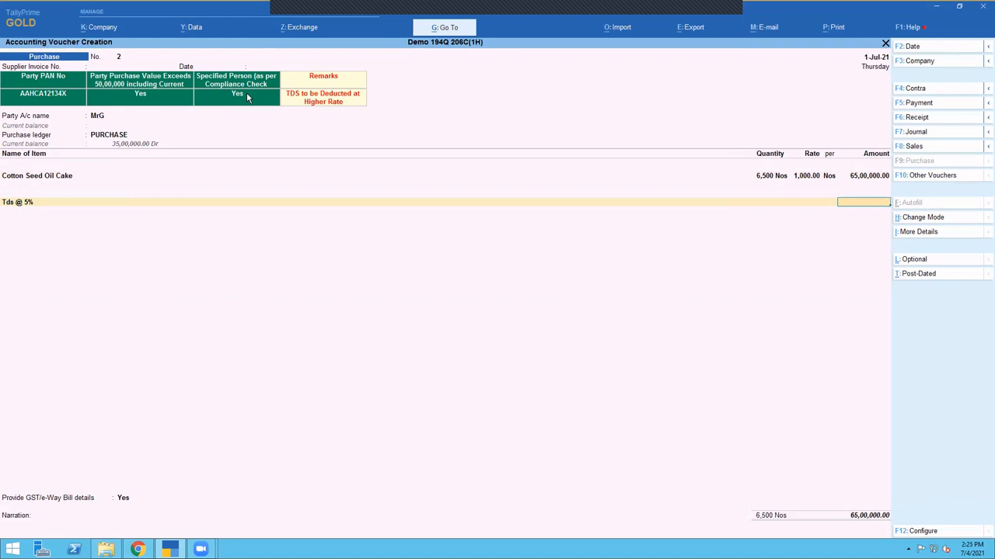
type("3,25,000")
key("Return")
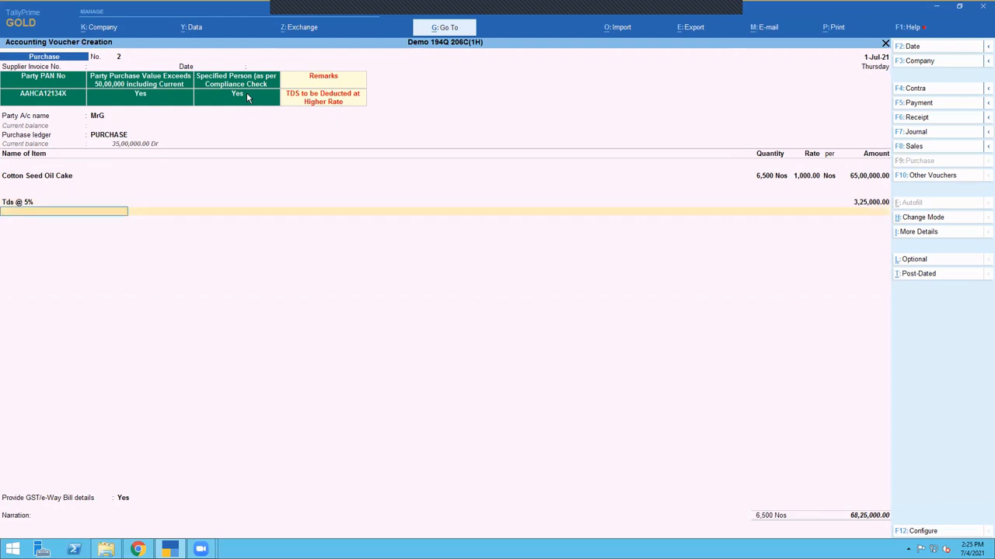
Set Provide GST/e-Way Bill details to No and save the MrG purchase voucher, declining the auto journal voucher.
key("Return")
type("n")
key("Return")
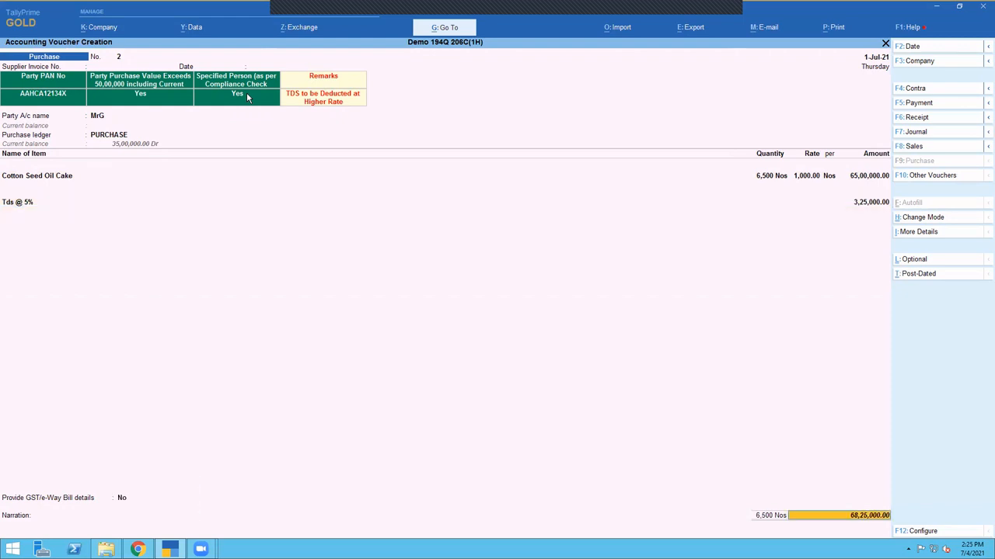
key("Return")
key("Return")
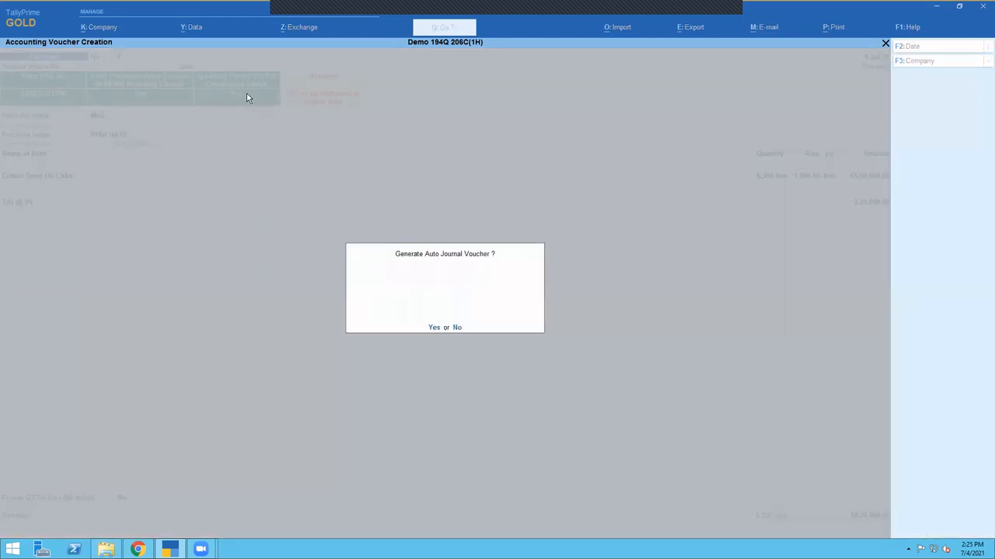
key("n")
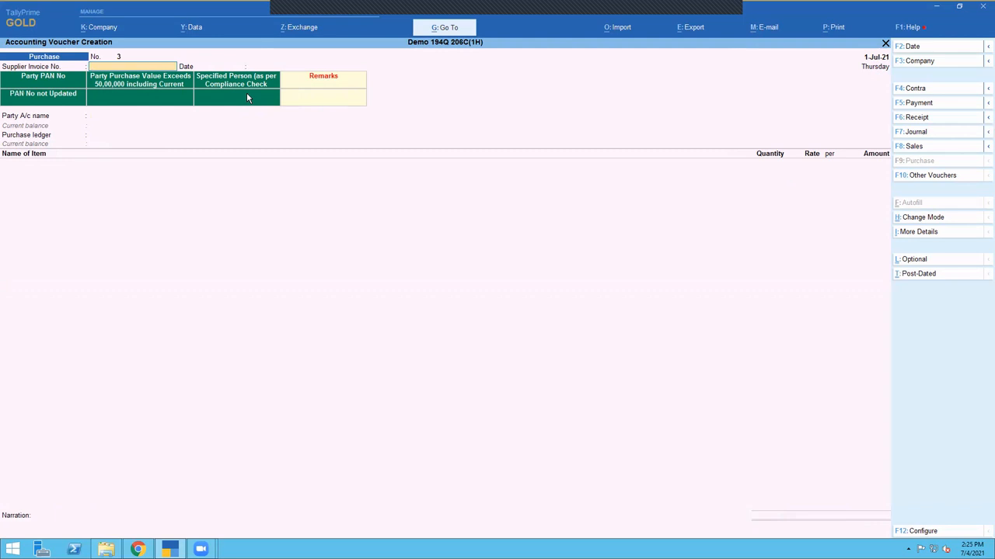
Set the new purchase voucher's party to MrH with blank supplier invoice and receipt details, and choose PURCHASE as the purchase ledger.
key("Return")
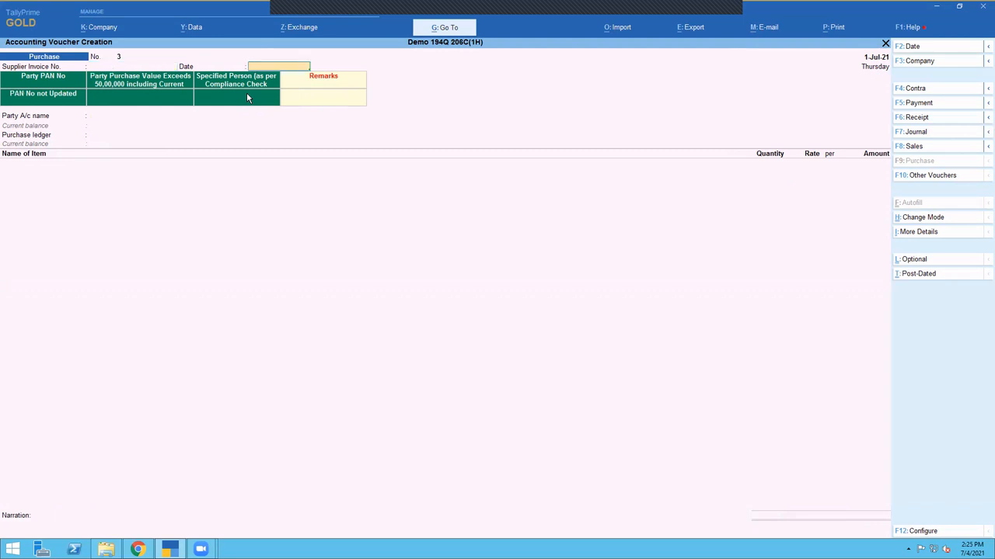
key("Return")
key("Down")
key("Down")
key("Down")
key("Down")
key("Down")
key("Down")
key("Down")
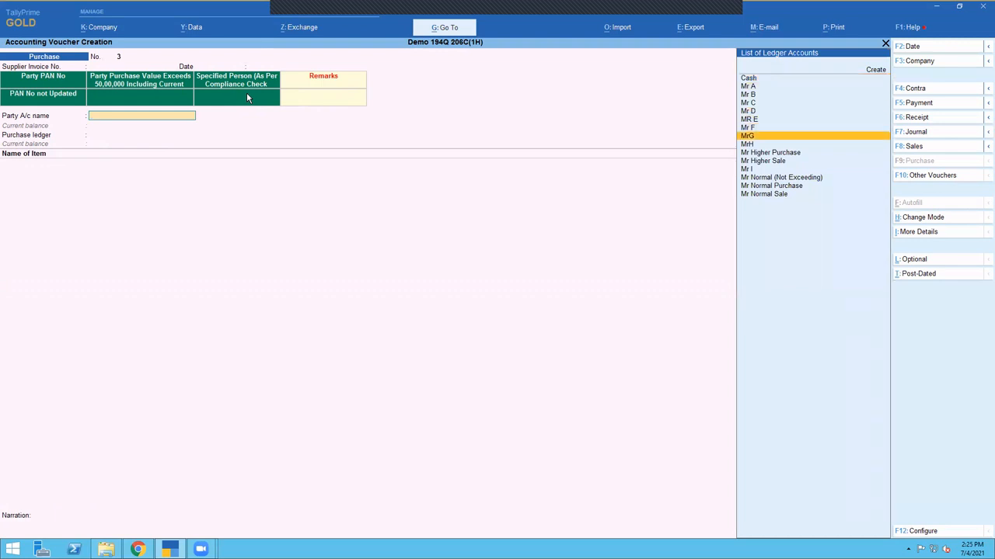
key("Down")
key("Return")
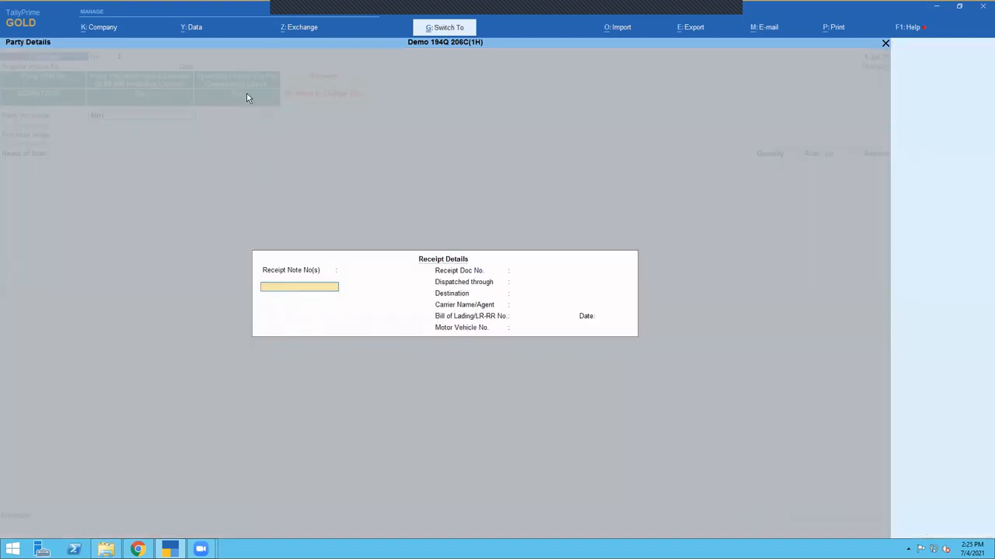
key("ctrl+a")
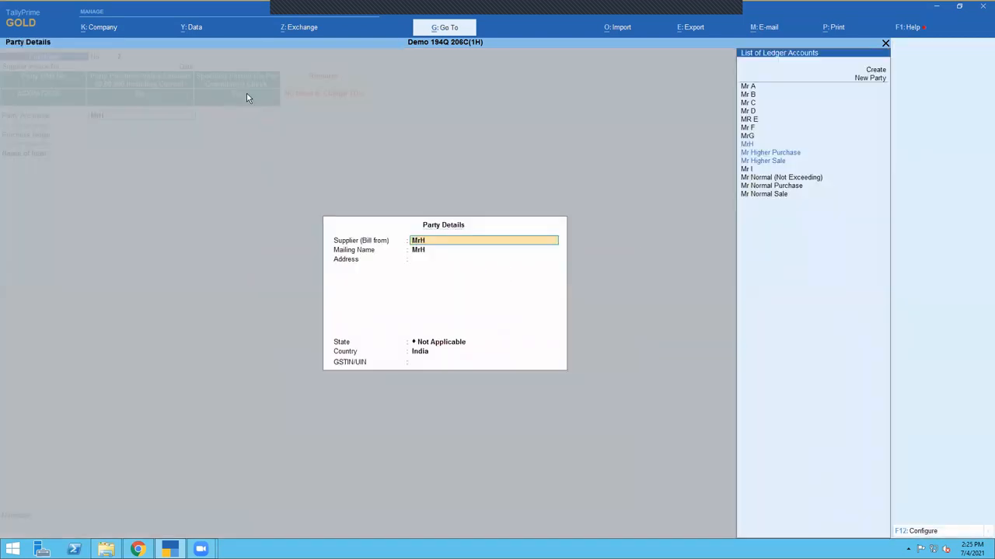
key("ctrl+a")
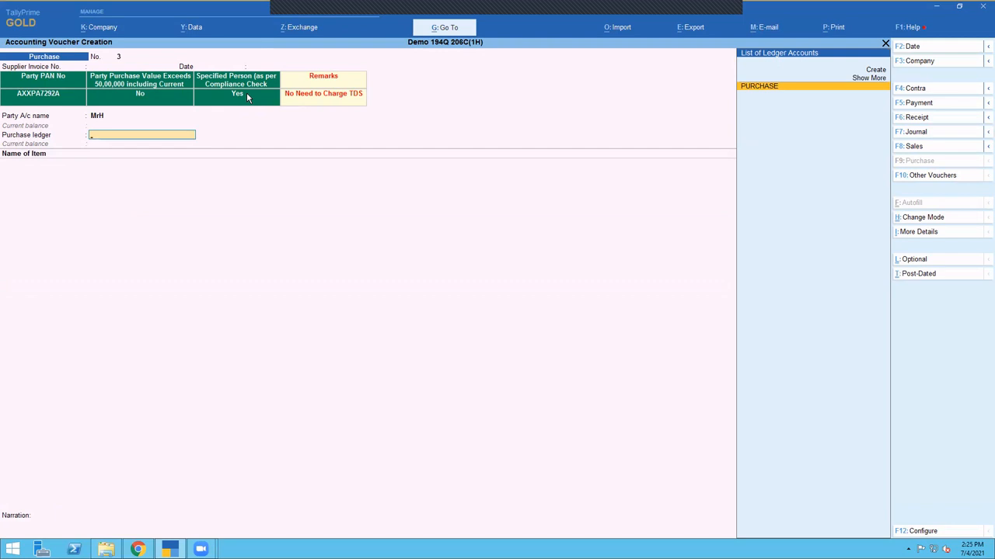
key("Return")
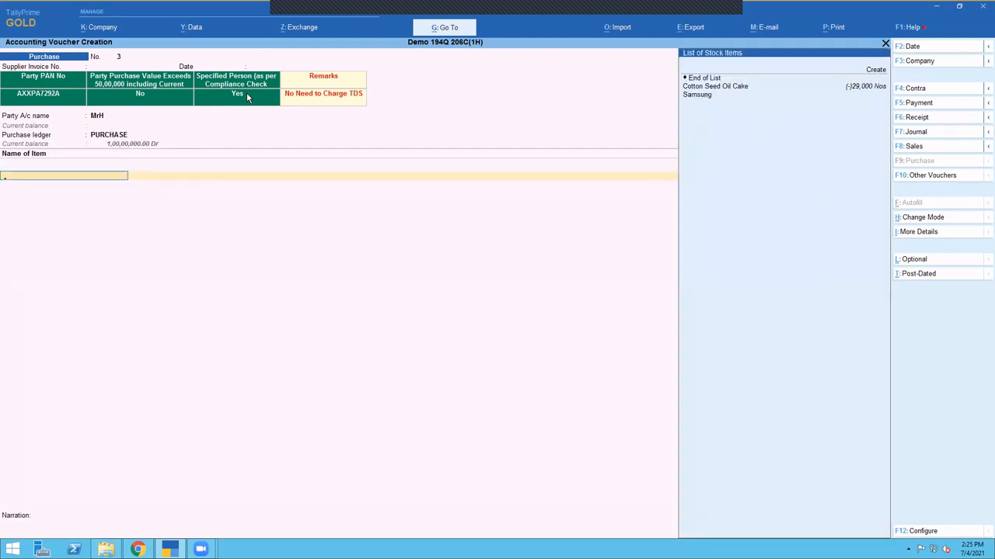
Add Cotton Seed Oil Cake to the MrH purchase voucher with a quantity of 3,500 Nos at a rate of 1,000.
key("Down")
key("Return")
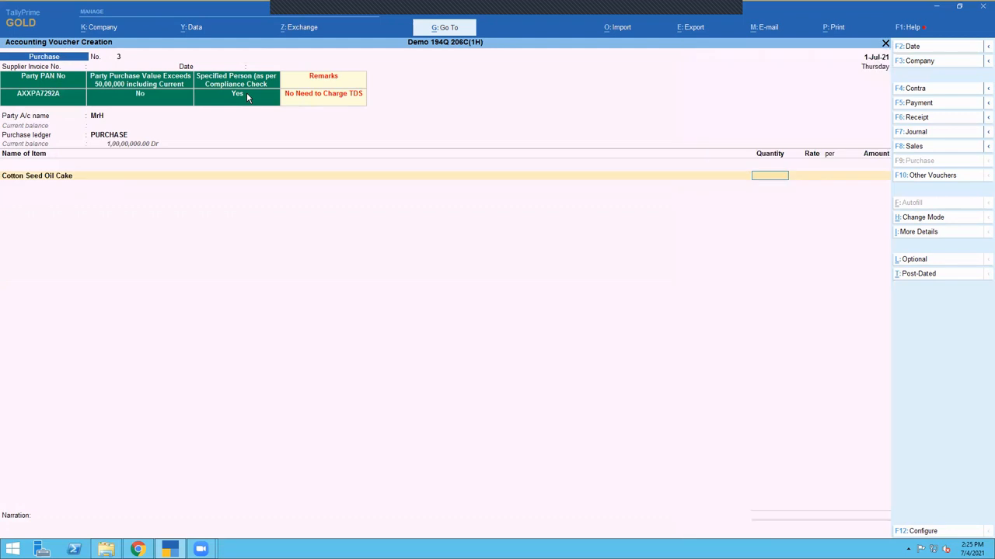
type("3500")
key("Return")
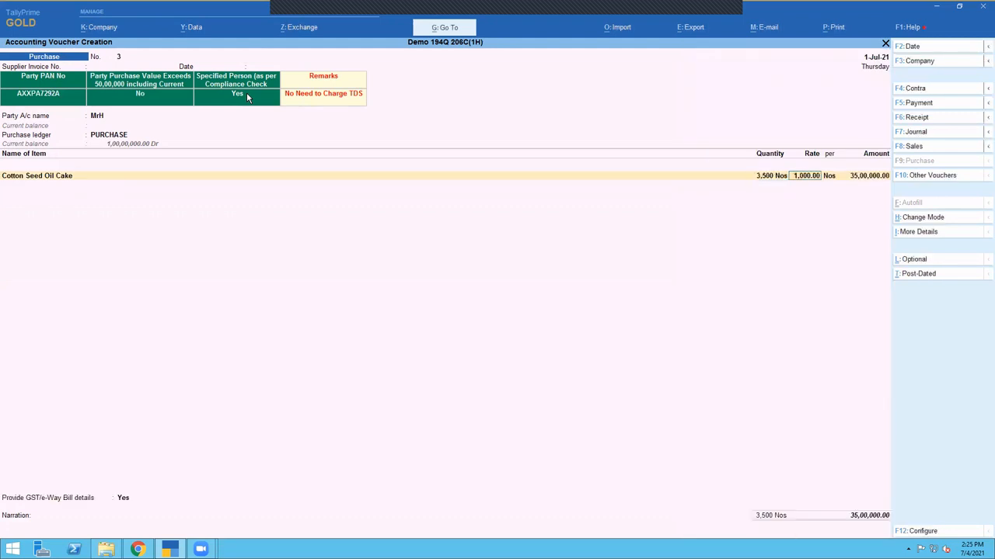
key("Return")
key("Return")
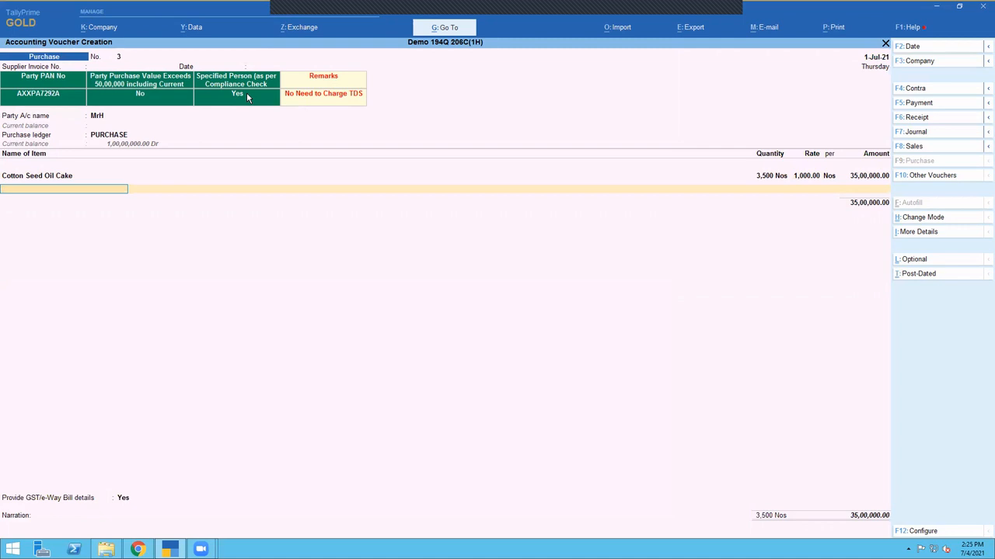
Save the MrH purchase voucher without a TDS ledger, with e-Way Bill document type Not Applicable, and accept auto journal voucher generation.
key("Return")
key("Return")
key("Return")
key("Return")
key("Return")
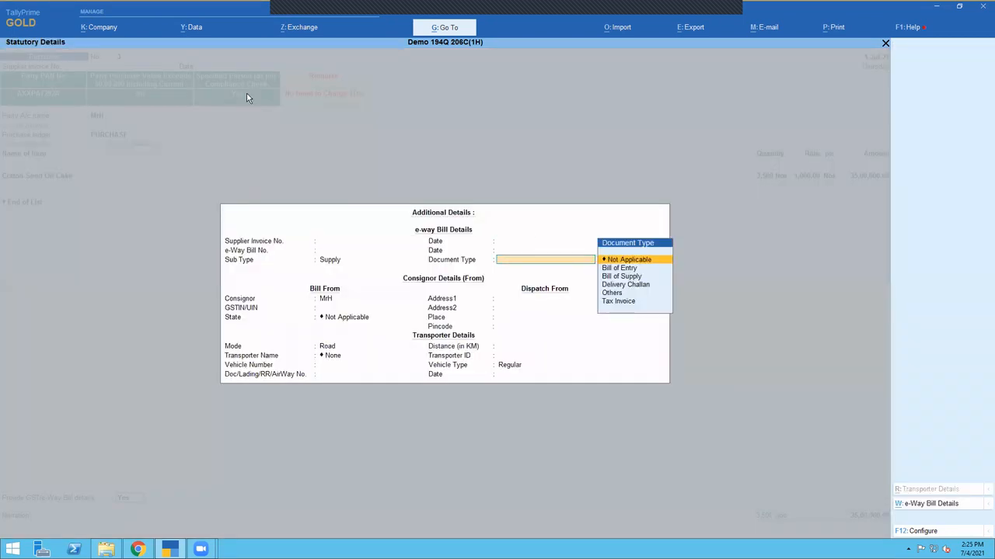
key("Return")
key("Return")
key("Return")
key("Return")
key("Return")
key("Return")
key("Return")
key("Return")
key("Return")
key("Return")
key("Return")
key("Return")
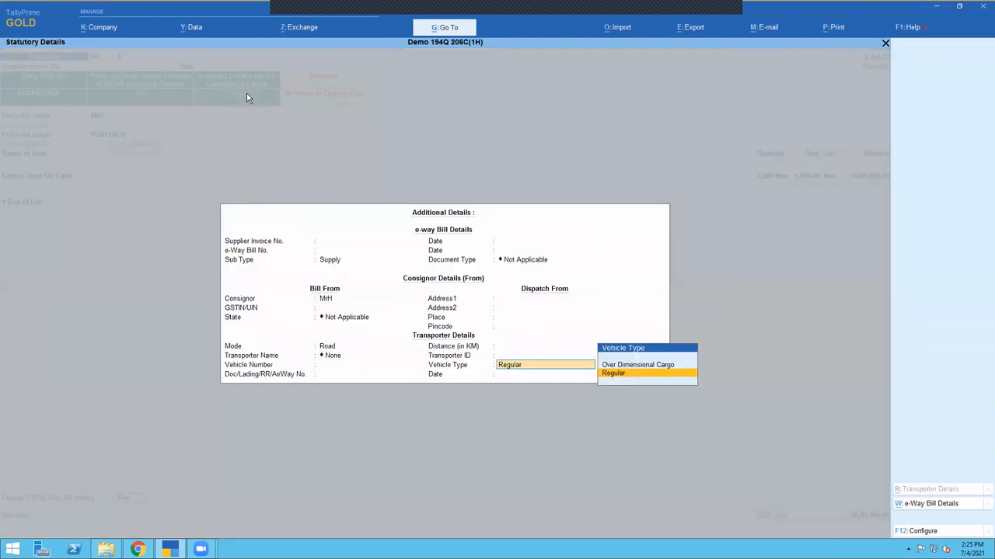
key("Return")
key("Return")
key("Return")
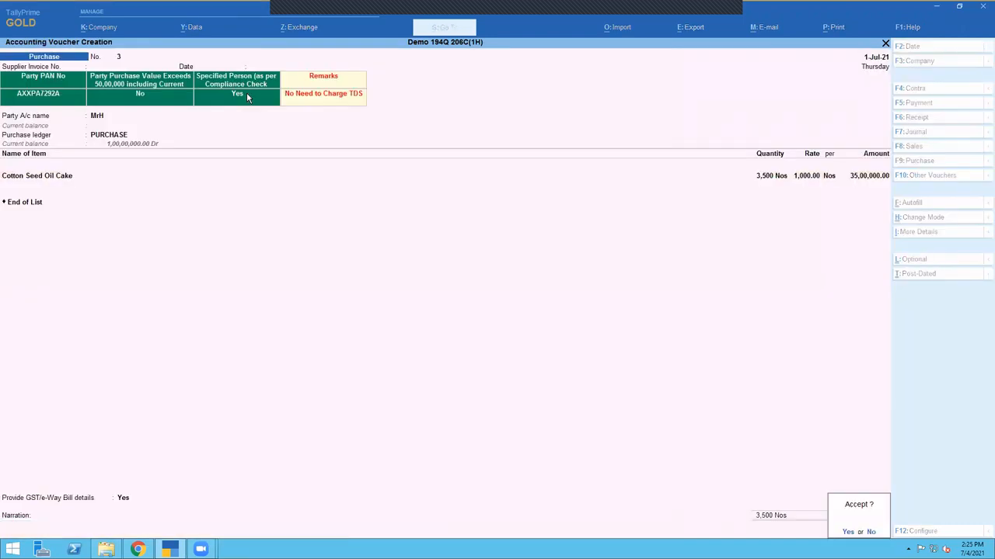
key("Return")
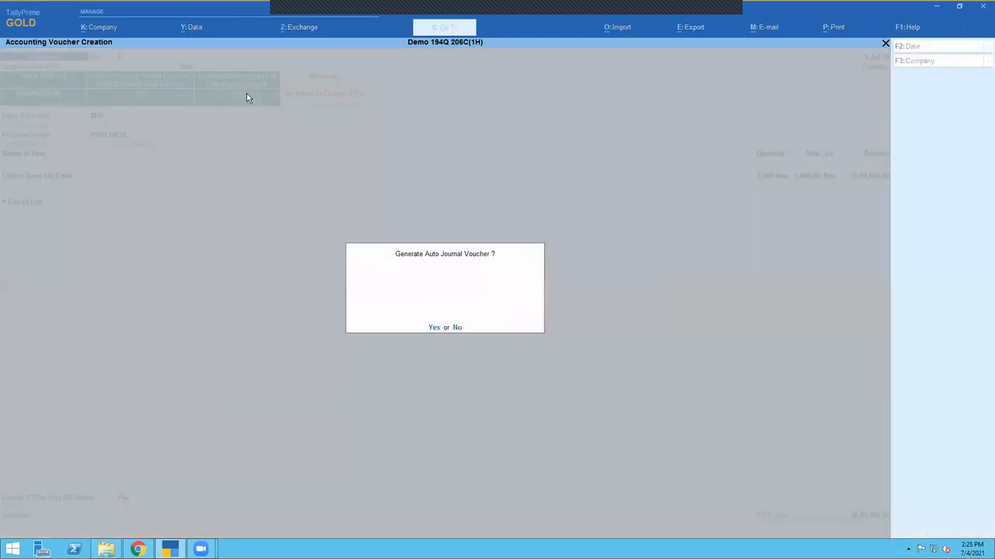
key("Return")
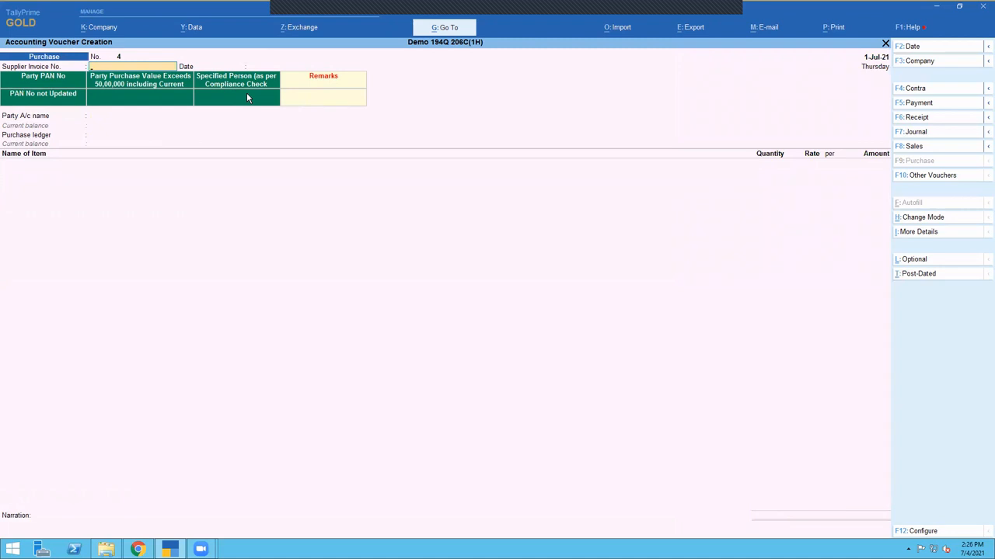
Set the new purchase voucher's party to Mr I with blank supplier invoice and receipt details, and choose PURCHASE as the purchase ledger.
key("Return")
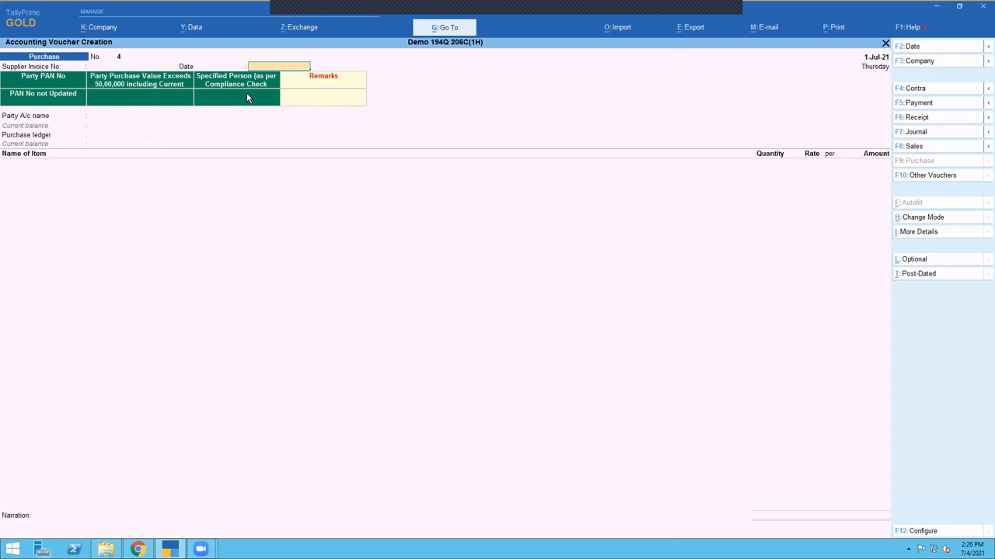
key("Return")
key("Down")
key("Down")
key("Down")
key("Down")
key("Down")
key("Down")
key("Down")
key("Down")
key("Down")
key("Down")
key("Down")
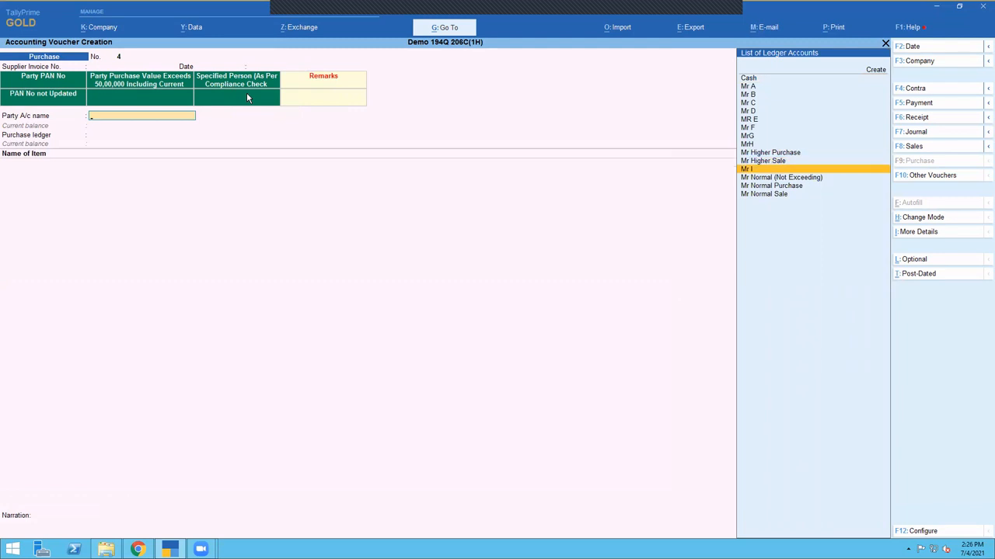
key("Return")
key("ctrl+a")
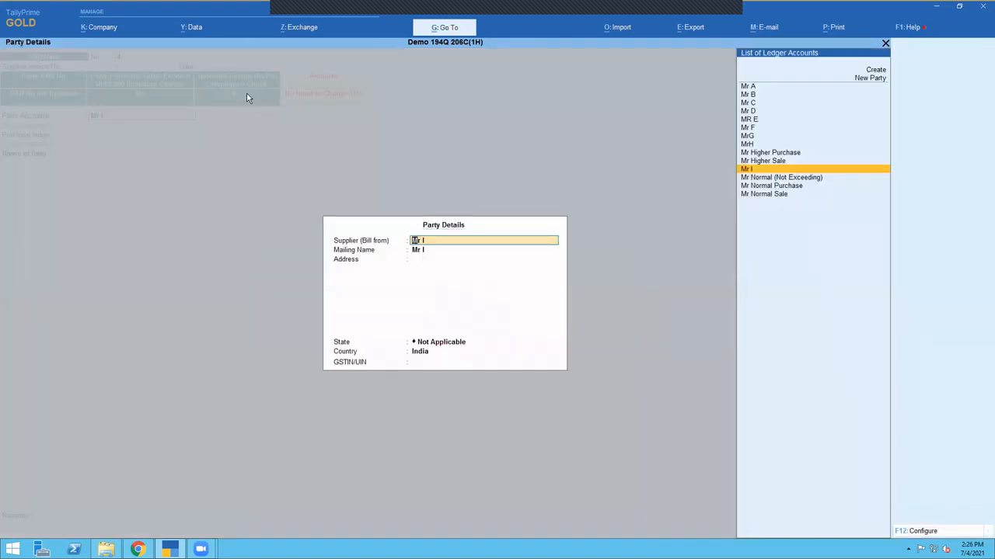
key("Return")
key("ctrl+a")
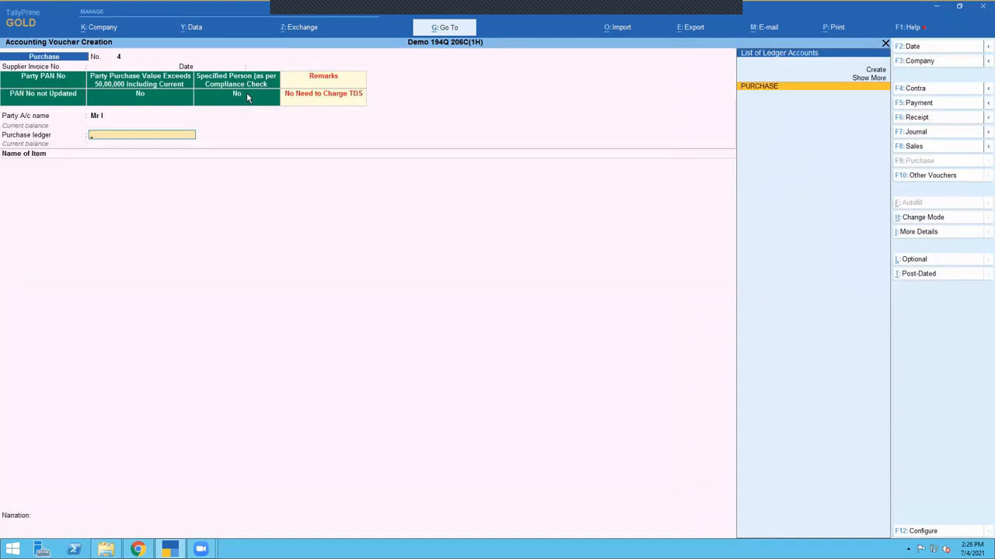
key("Return")
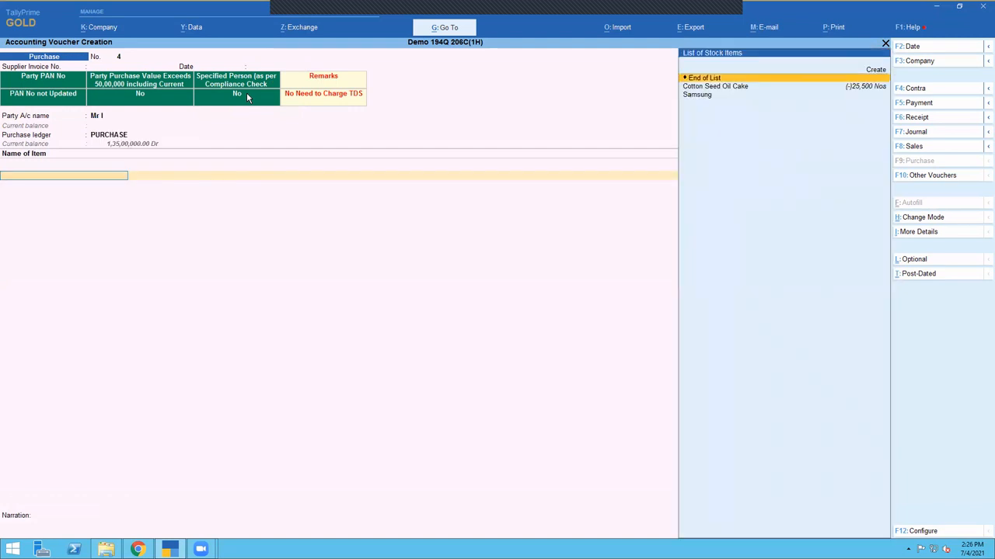
Add Cotton Seed Oil Cake to the Mr I purchase voucher with a quantity of 3,500 Nos at a rate of 1,000.
key("Down")
key("Return")
type("3")
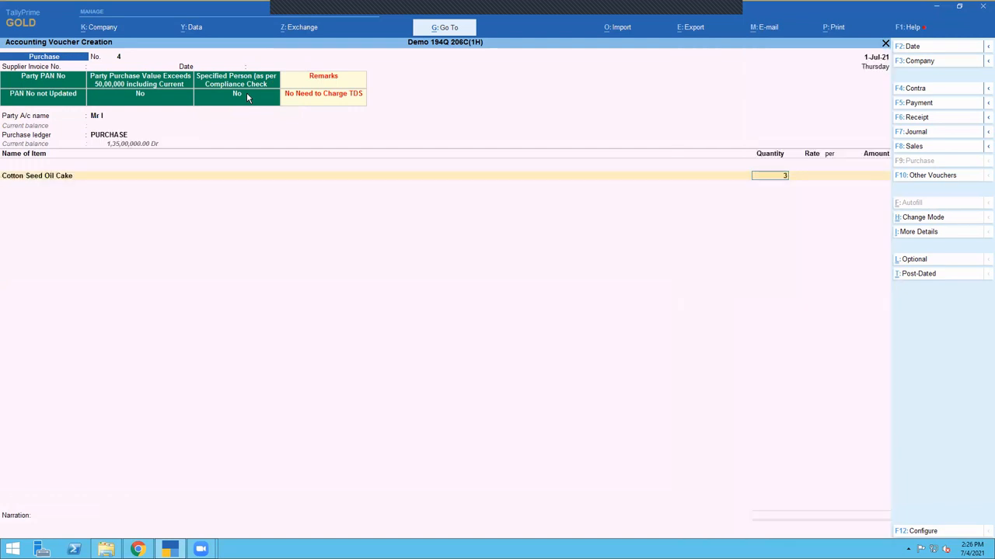
type(",500")
key("Return")
key("Return")
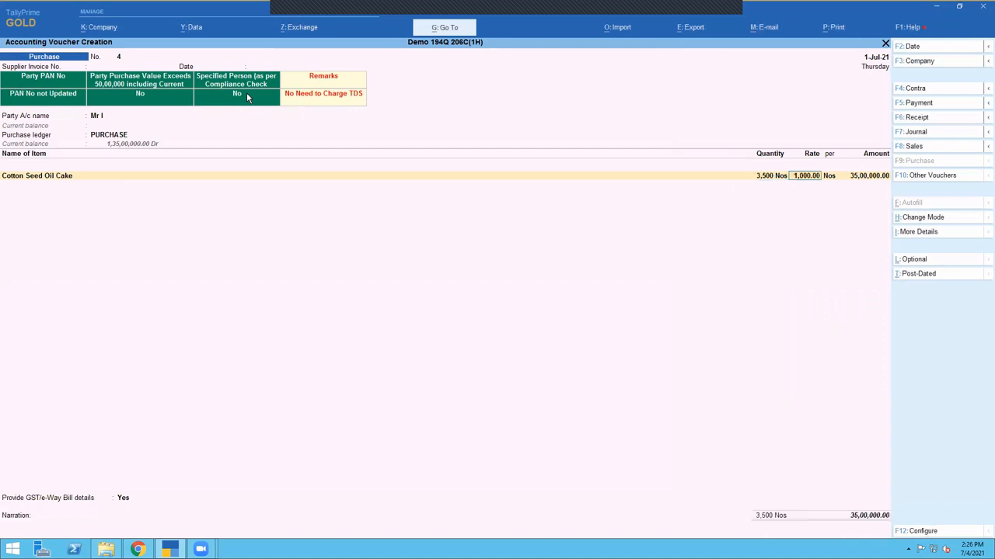
key("Return")
key("Return")
key("Return")
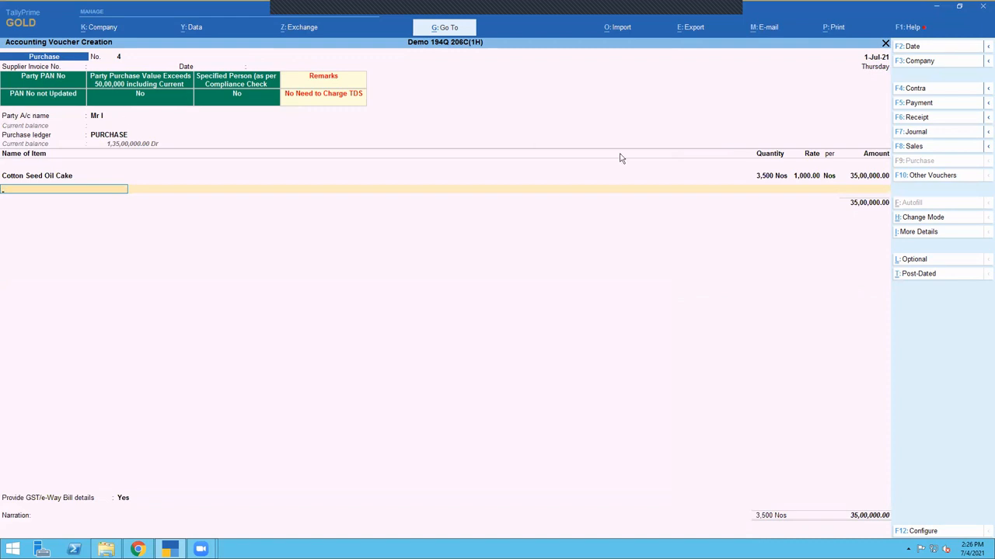
Save the Mr I purchase voucher without a TDS ledger, with Provide GST/e-Way Bill details set to No, declining the auto journal voucher.
key("Return")
key("Return")
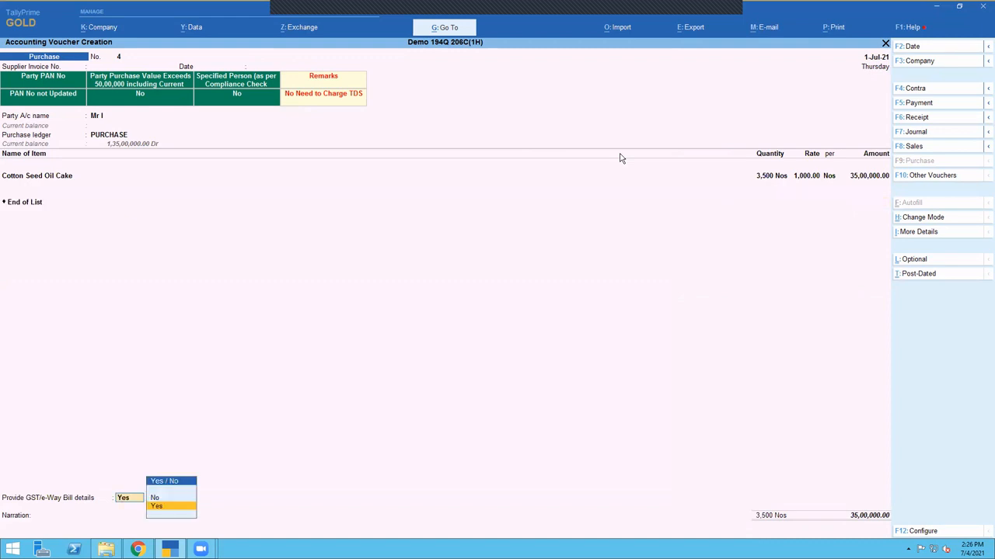
key("Up")
key("Return")
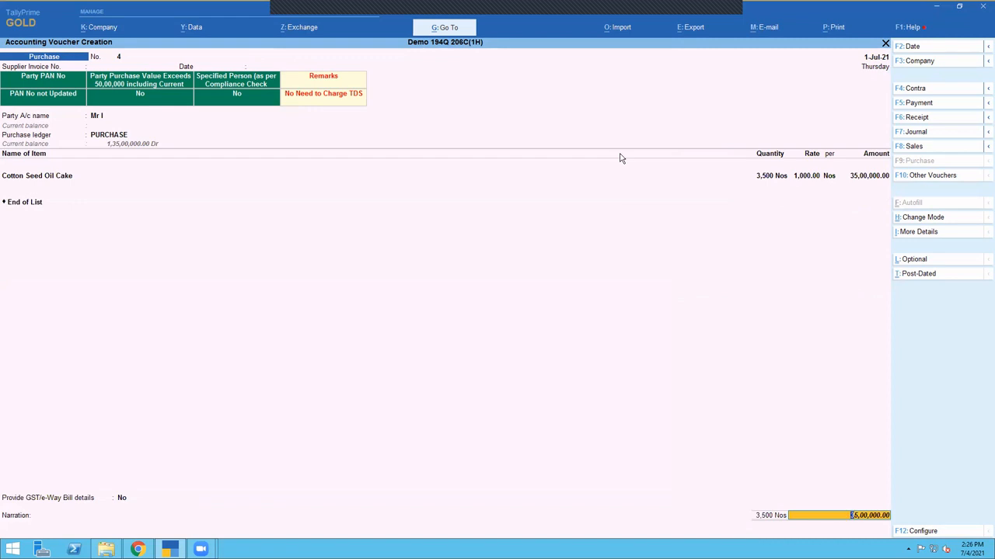
key("Return")
key("Return")
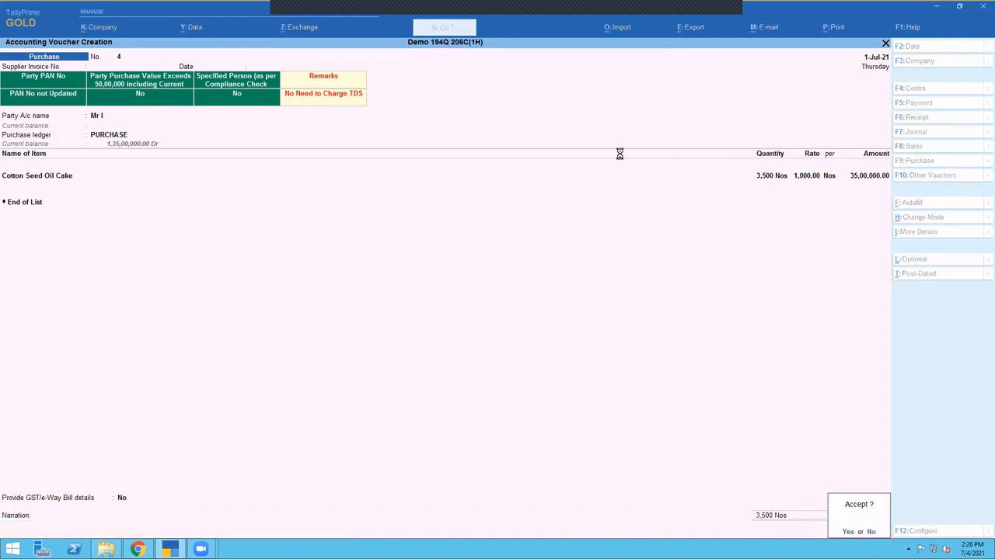
key("Return")
key("n")
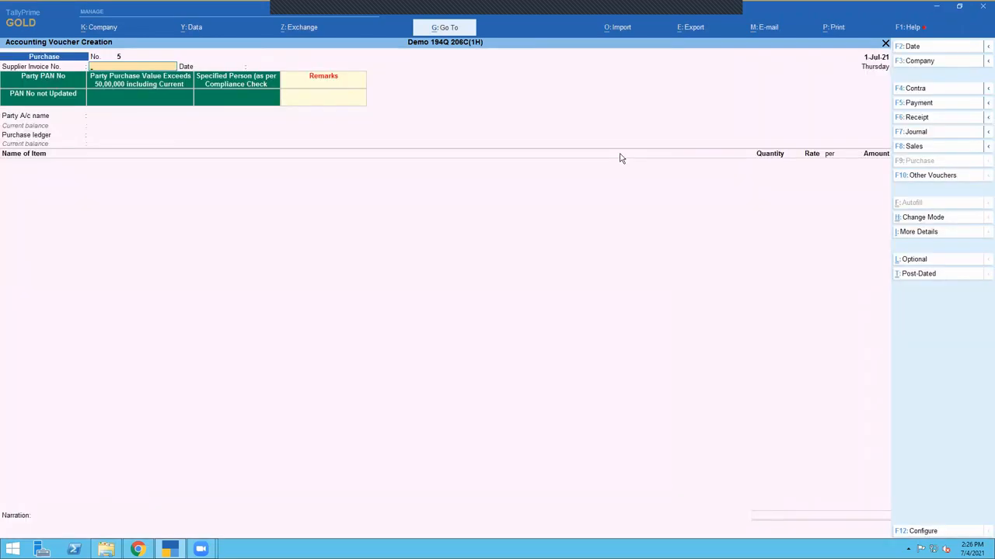
Leave voucher entry and open the Profit & Loss A/c report at Sales Accounts.
key("Escape")
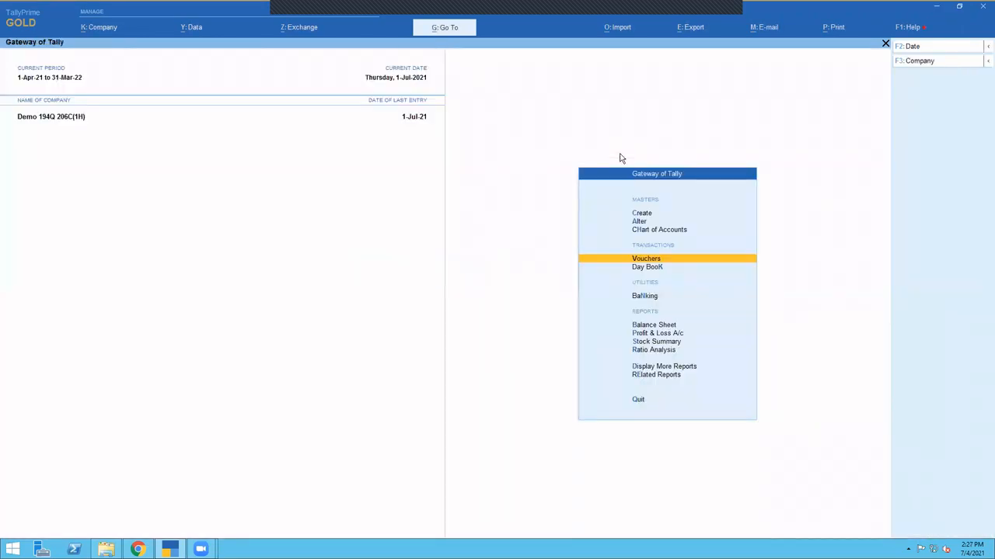
key("Down")
key("Down")
key("Down")
key("Down")
key("Up")
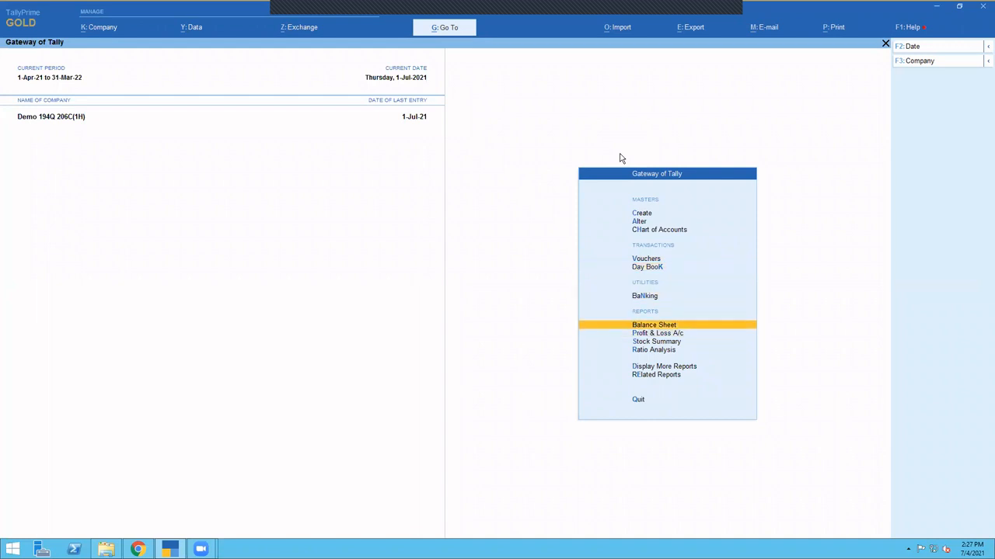
key("Down")
key("Return")
key("Right")
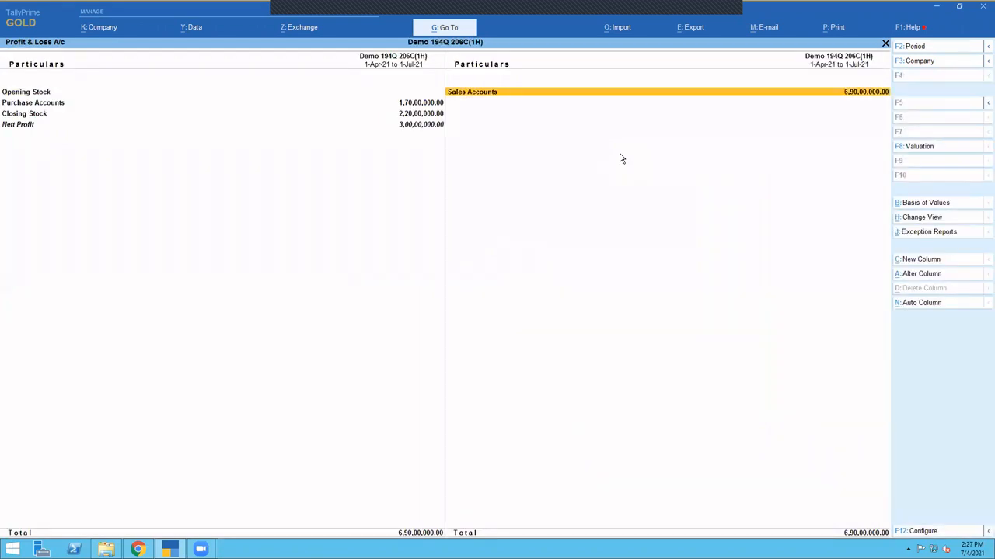
Drill down from Sales Accounts to the Sales ledger's July vouchers, review them by party, and return to the Gateway of Tally.
key("Return")
key("Return")
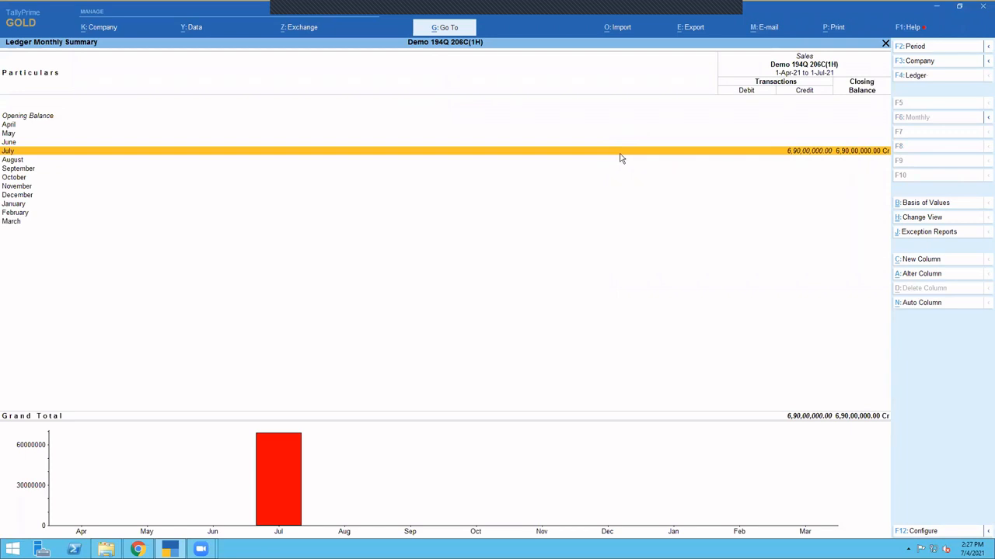
key("Return")
key("Down")
key("Down")
key("Down")
key("Down")
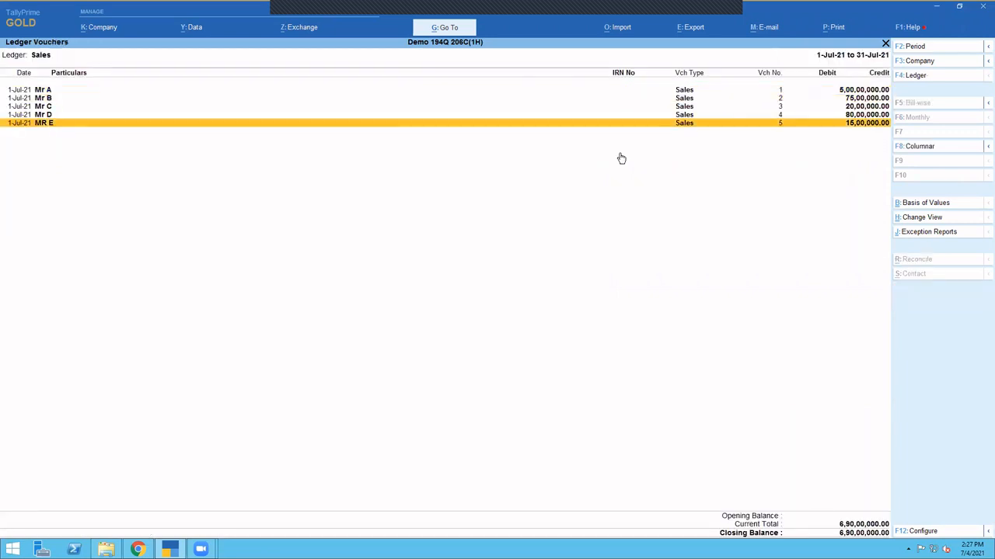
key("Escape")
key("Escape")
key("Escape")
key("Escape")
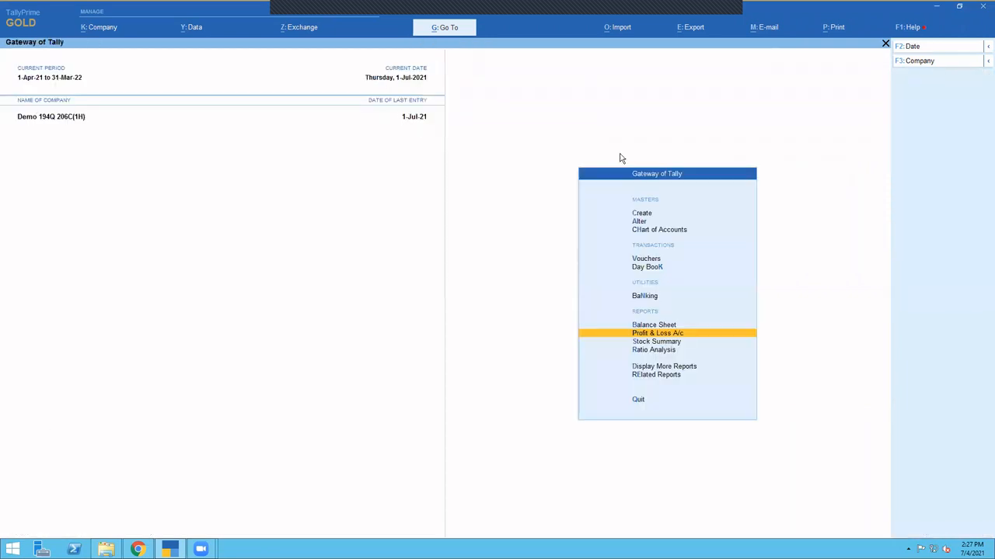
Open the Balance Sheet and drill down through Current Liabilities to the Duties & Taxes group summary.
key("b")
key("Down")
key("Down")
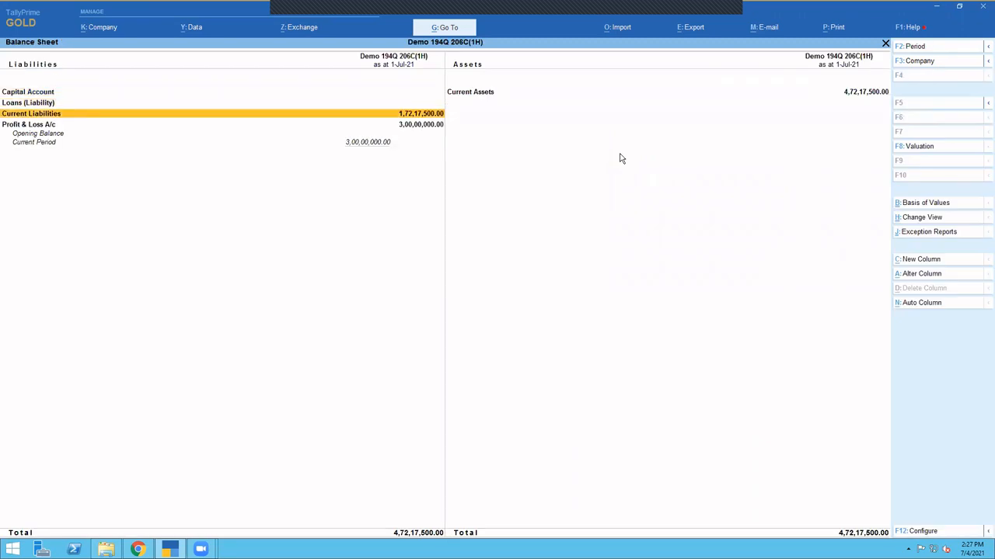
key("Return")
key("Down")
key("Up")
key("Return")
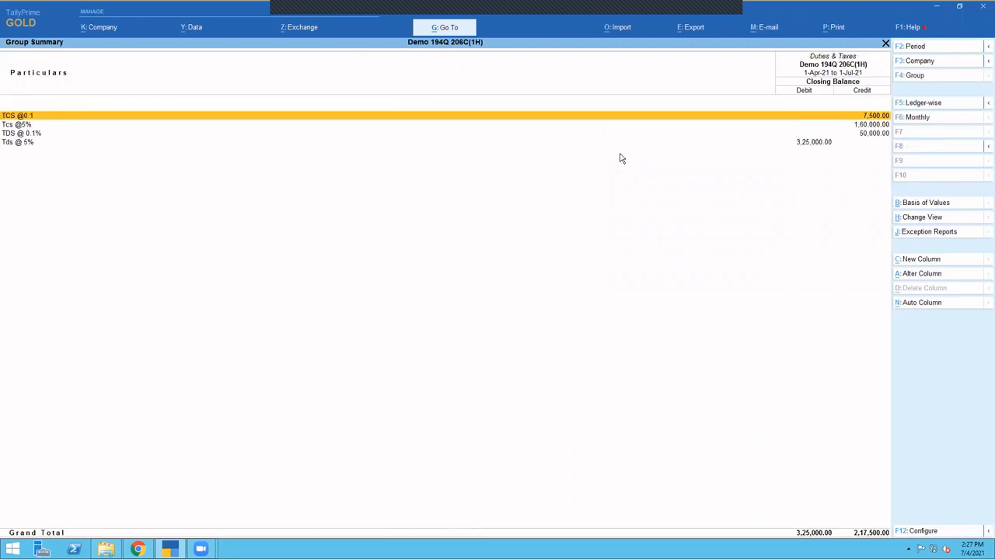
Review the TCS and TDS ledger balances in Duties & Taxes, marking TCS @0.1, Tcs @5% and TDS @ 0.1%.
key("Down")
key("Down")
key("Up")
key("Up")
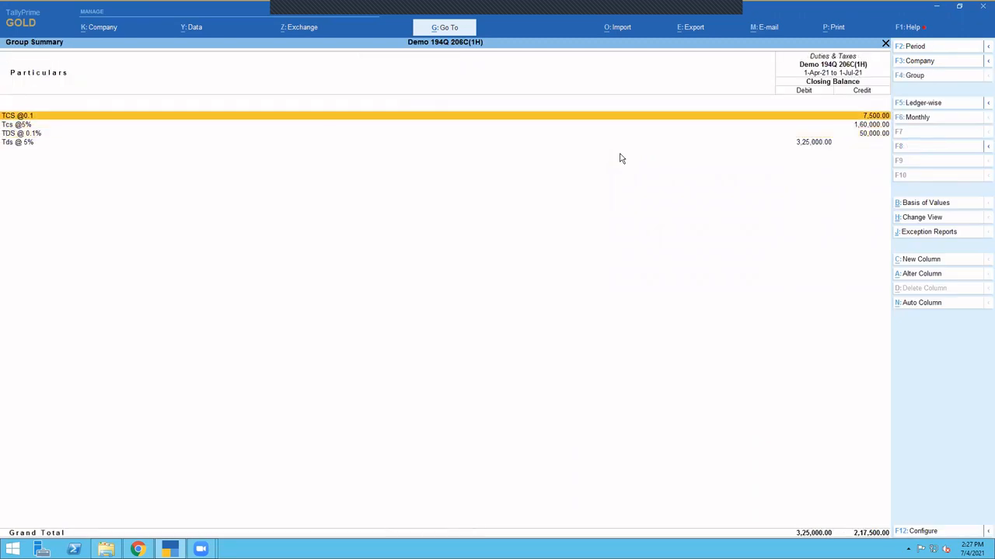
key("space")
key("Down")
key("Down")
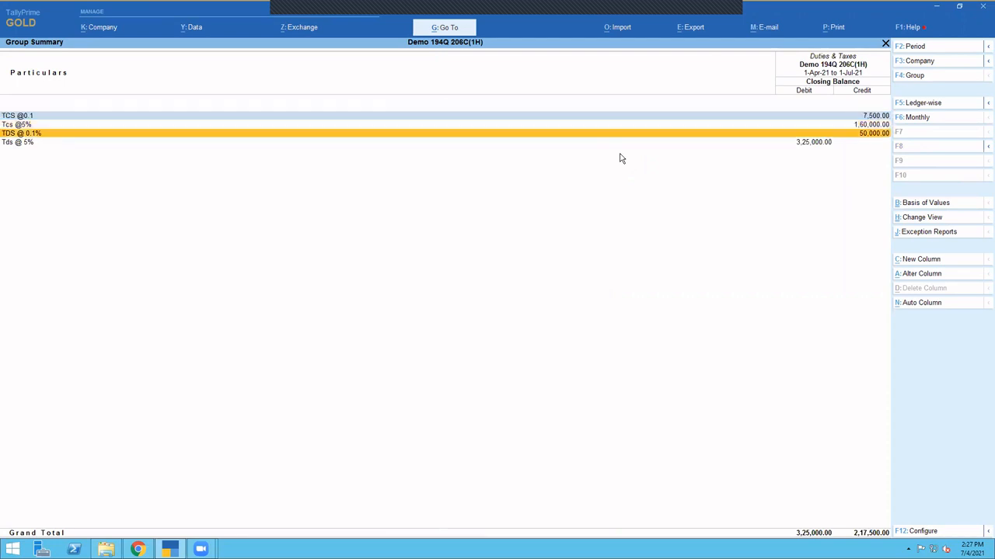
key("Up")
key("space")
key("Down")
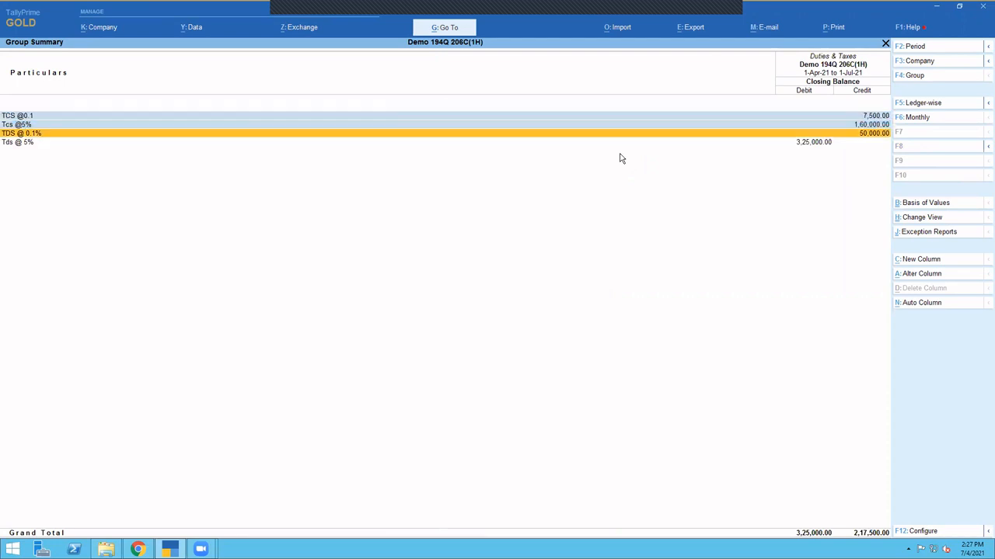
key("space")
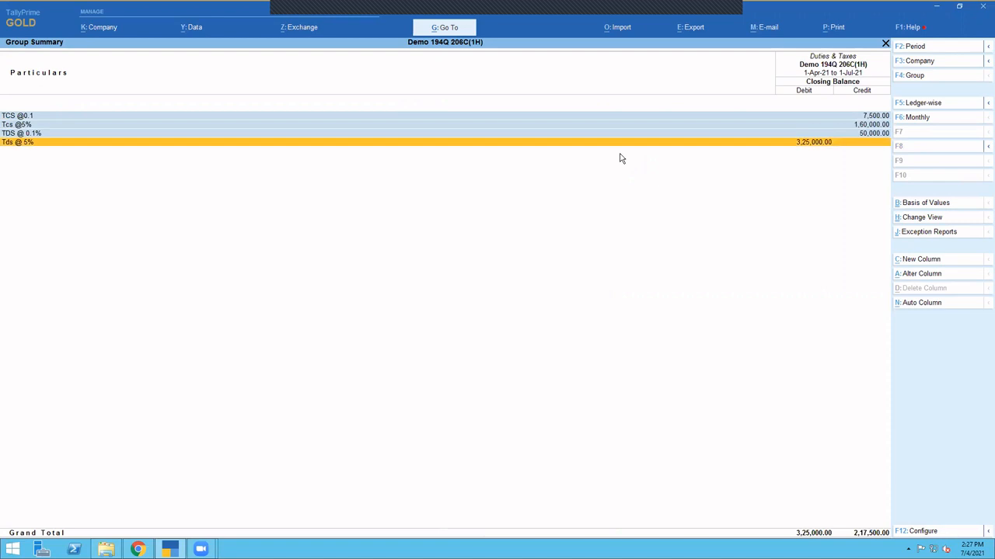
Drill down through the Tds @ 5% ledger's July entries and open its purchase voucher for alteration.
key("Return")
key("Return")
key("Return")
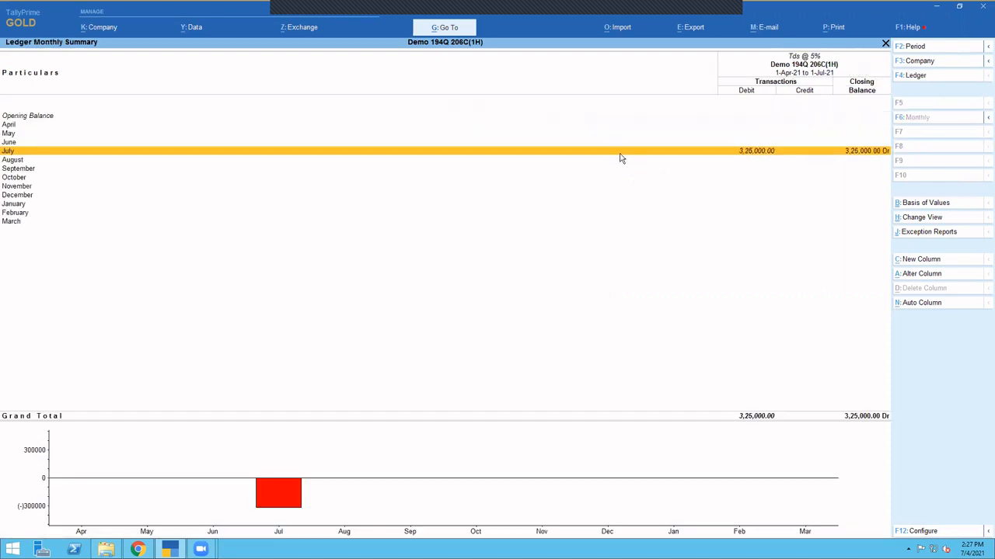
key("Return")
key("Return")
Keep the MrG voucher's party, receipt, purchase ledger and item details, and set the Tds @ 5% rate to -5%.
key("Return")
key("Return")
key("Return")
key("Return")
key("Return")
key("Return")
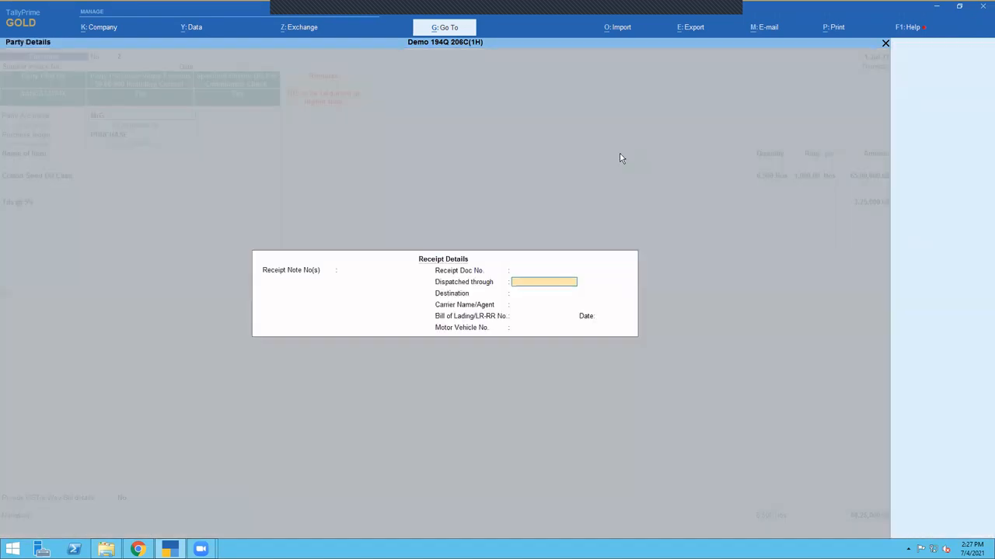
key("Return")
key("Return")
key("Return")
key("Return")
key("Return")
key("Return")
key("Return")
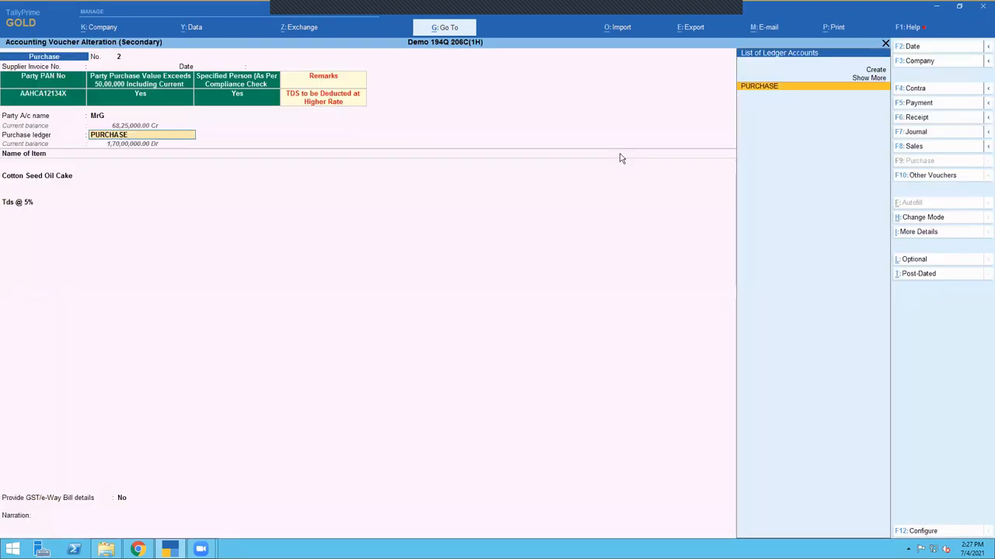
key("Return")
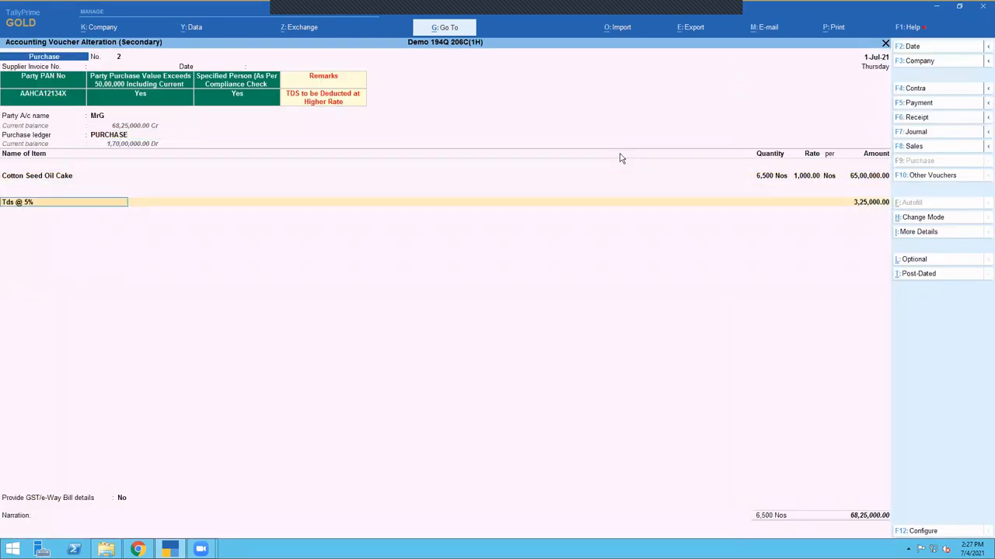
key("Return")
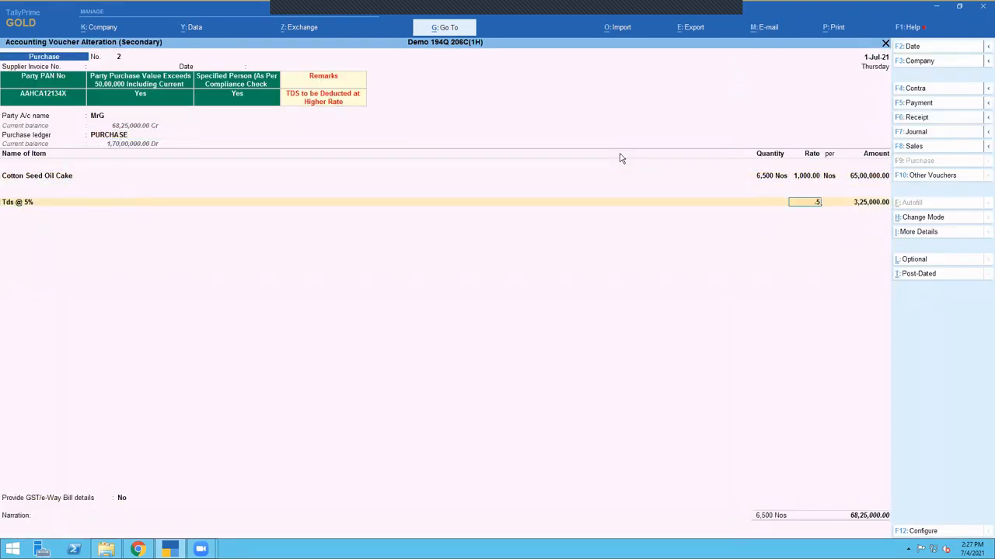
type("-5%")
key("Return")
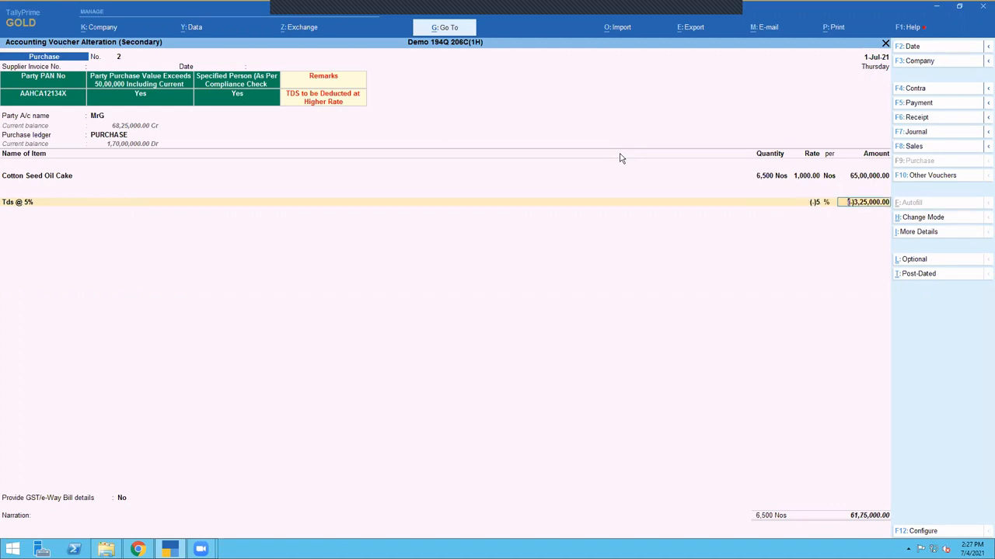
Accept the recalculated TDS amount and save the altered MrG purchase voucher.
key("Return")
key("Return")
key("Return")
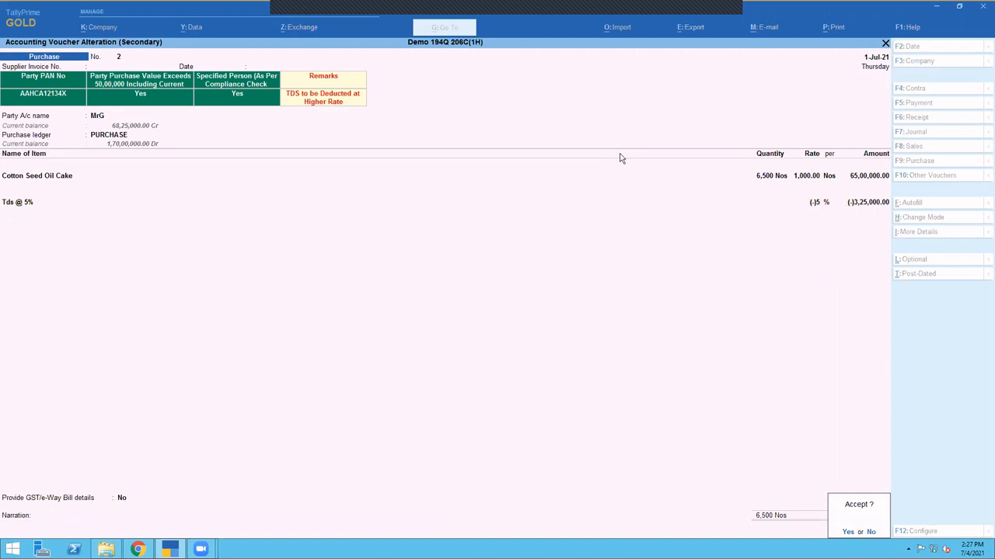
key("Return")
key("Return")
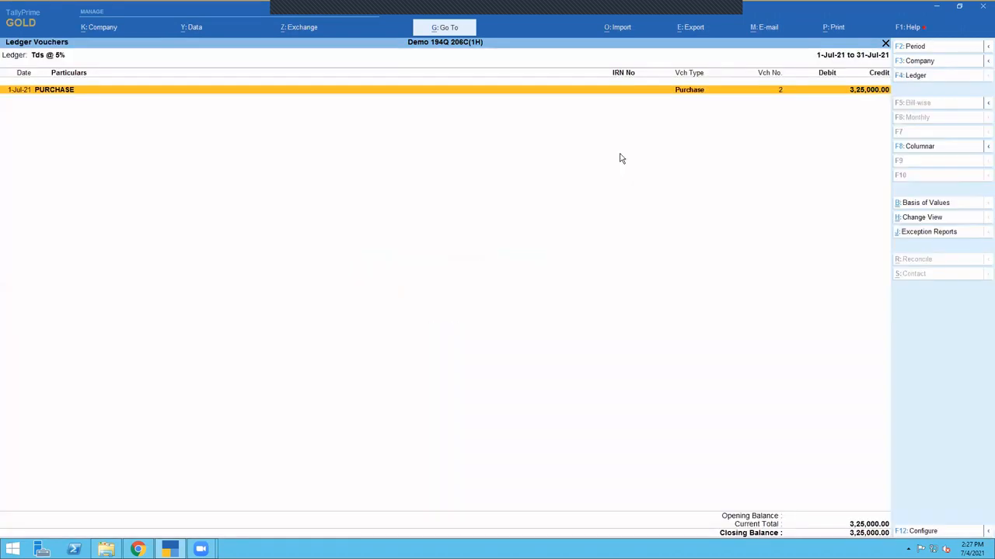
Return to the Duties & Taxes summary and review its balances, marking Tds @ 5%, TDS @ 0.1% and Tcs @5%.
key("Escape")
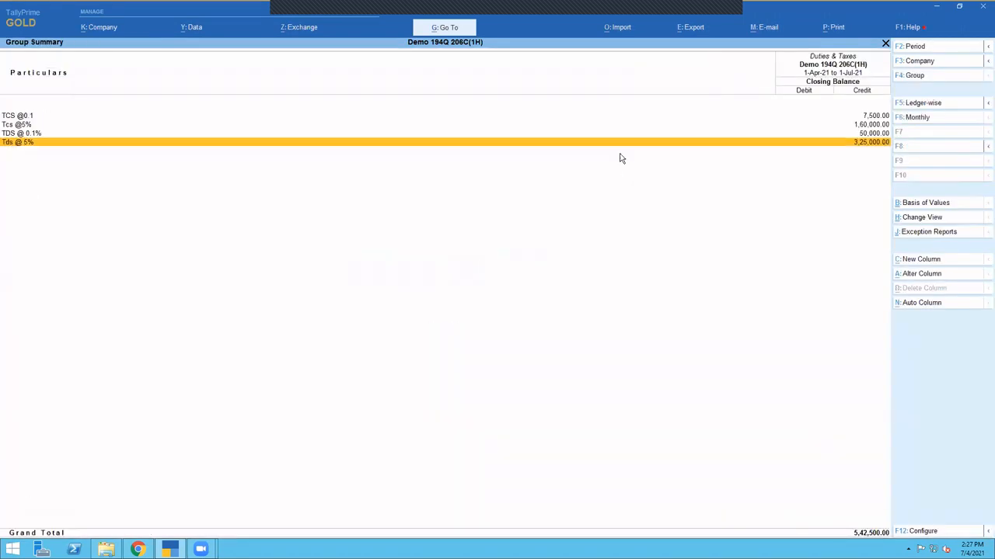
key("Up")
key("Up")
key("Down")
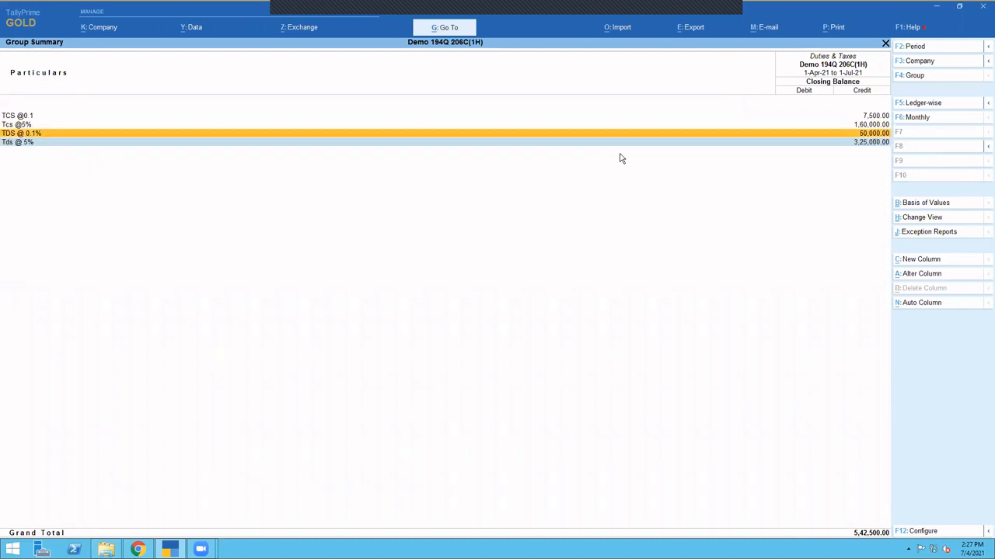
key("Up")
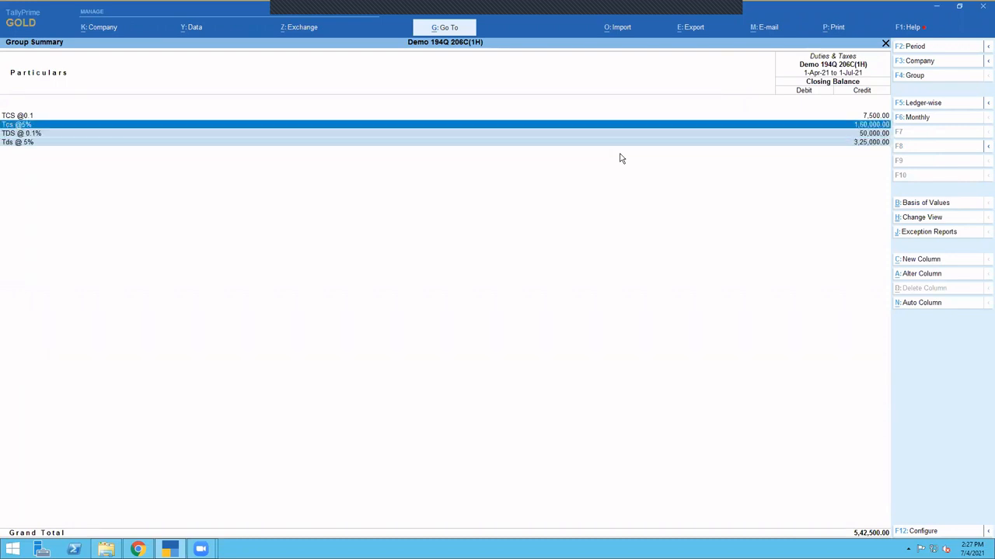
Review the TCS @0.1 balance in the Duties & Taxes summary and return to the Gateway of Tally.
key("Up")
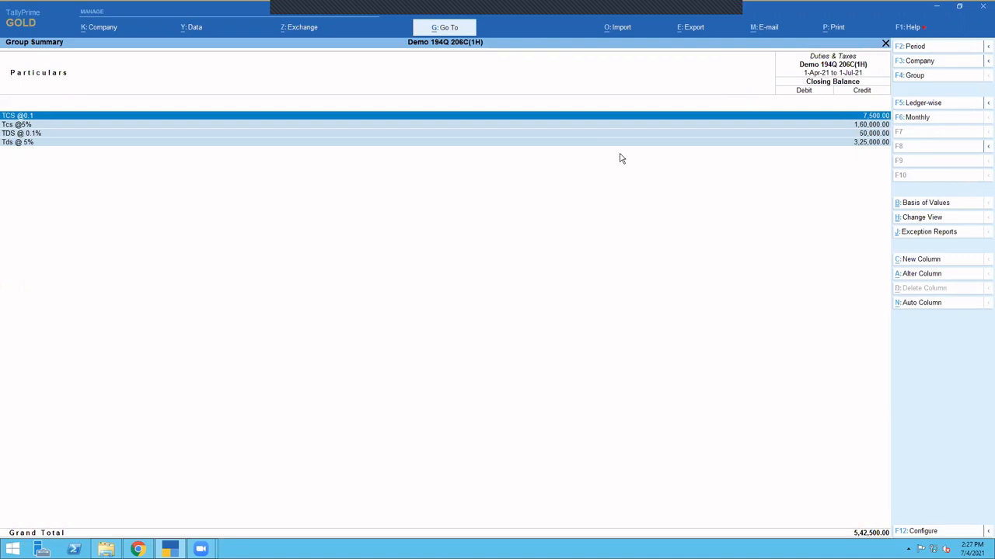
key("Escape")
key("Escape")
key("Escape")
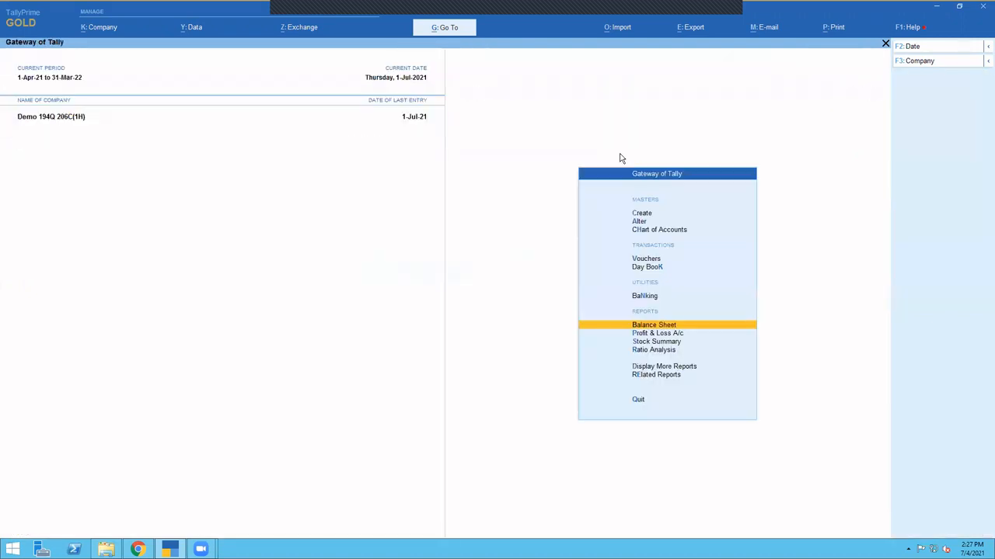
Open Related Reports to examine the add-on's party 194Q / 206C(1H) update, PAN export and file import options, and close it.
key("Down")
key("Down")
key("Down")
key("Down")
key("Down")
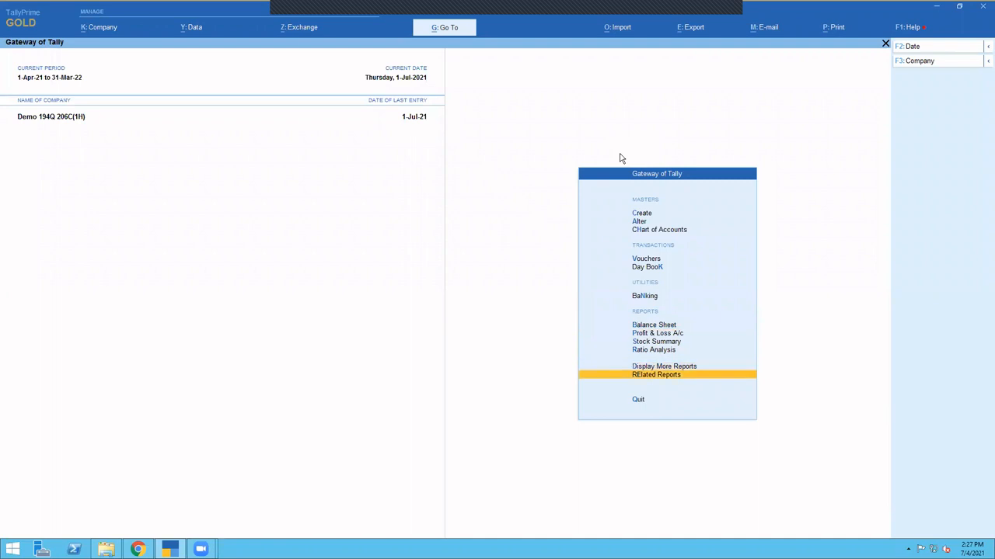
key("Return")
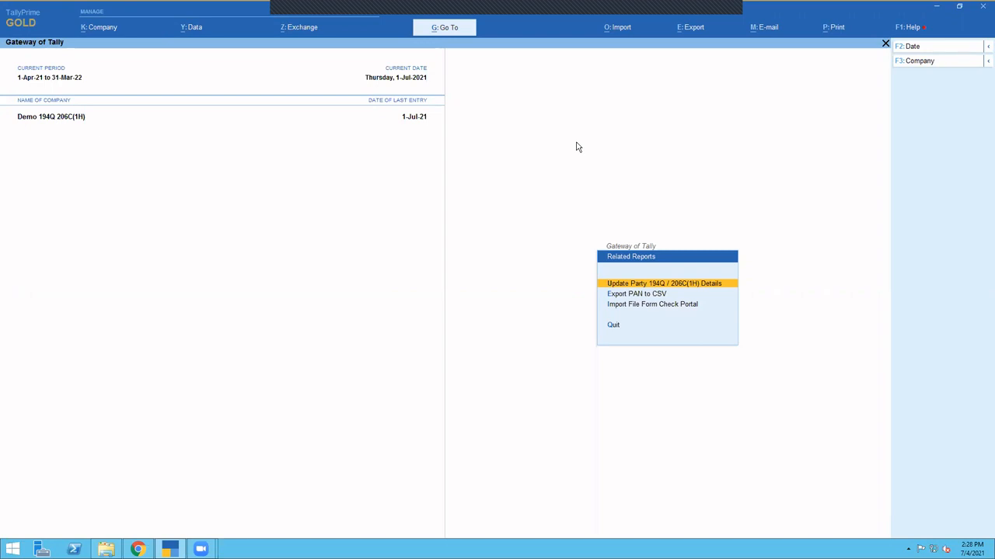
key("Escape")
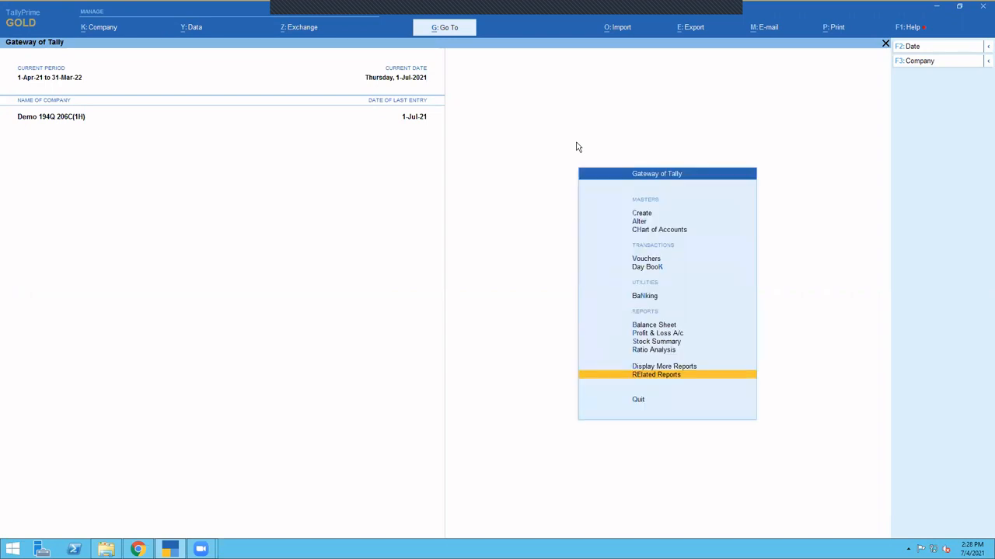
key("Up")
key("Up")
key("Up")
key("Up")
key("Up")
key("Up")
key("Up")
key("Down")
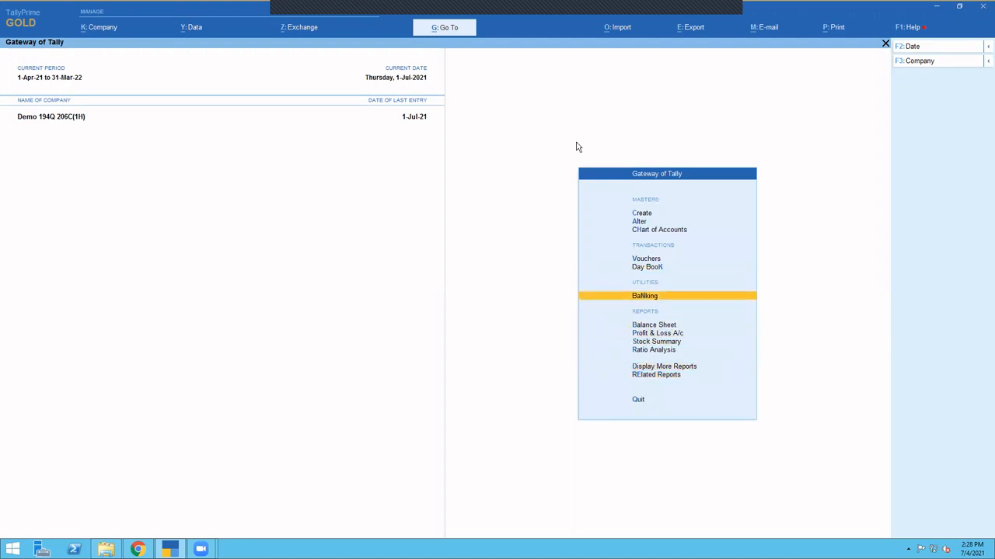
key("Down")
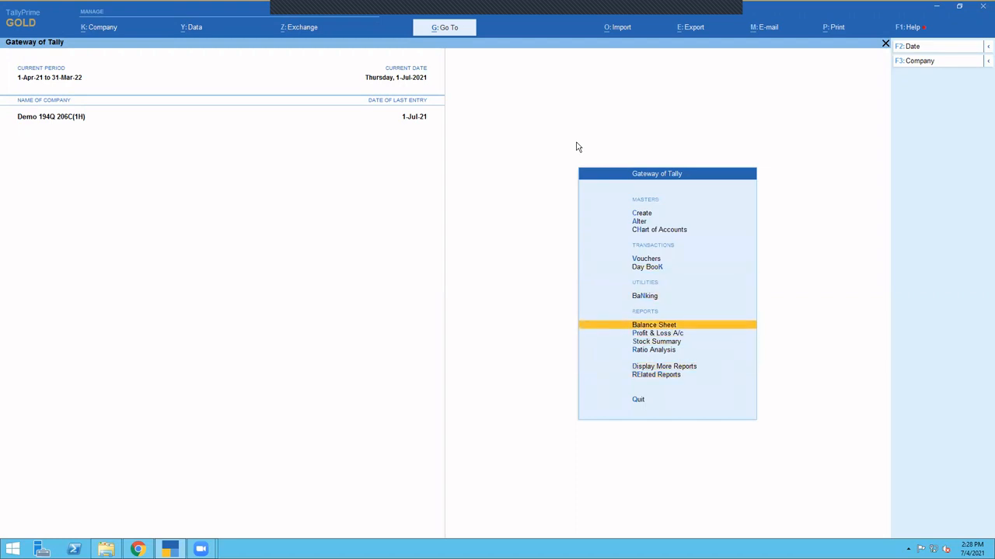